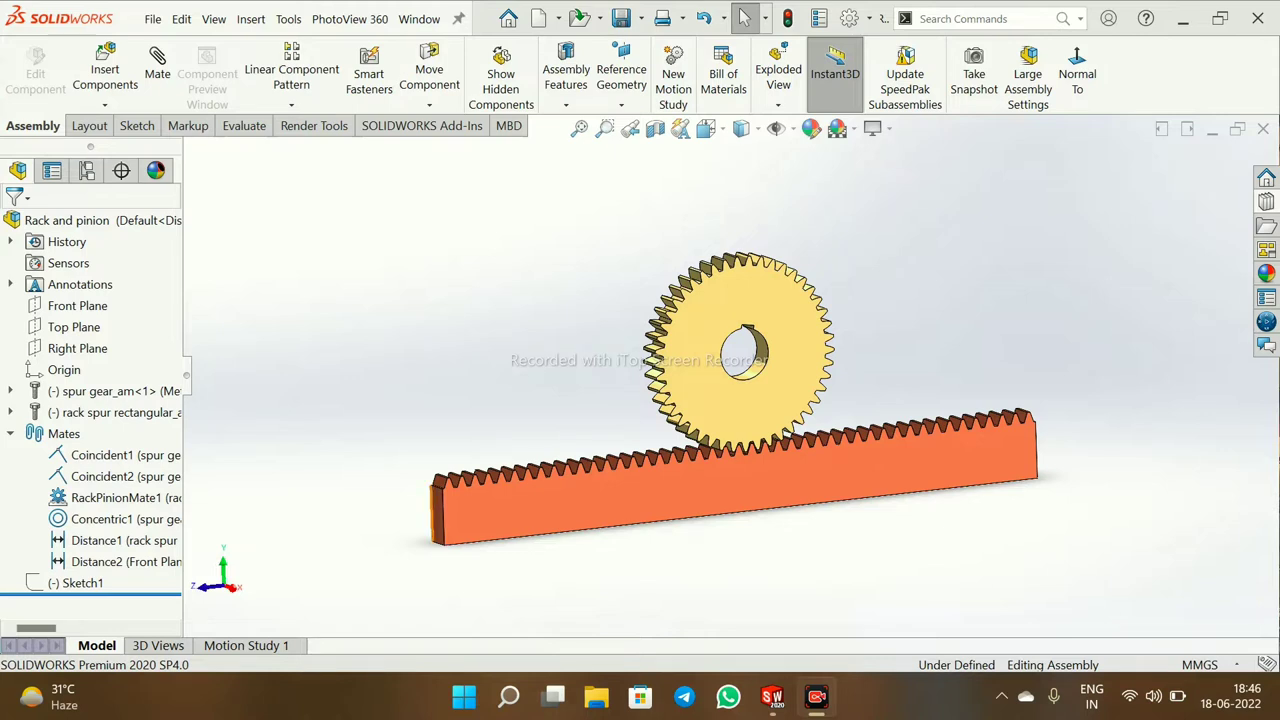
# Move the rack back and forth beneath the gear to check how the rack-and-pinion mate drives both components
pyautogui.moveTo(436, 512); pyautogui.dragTo(411, 519)
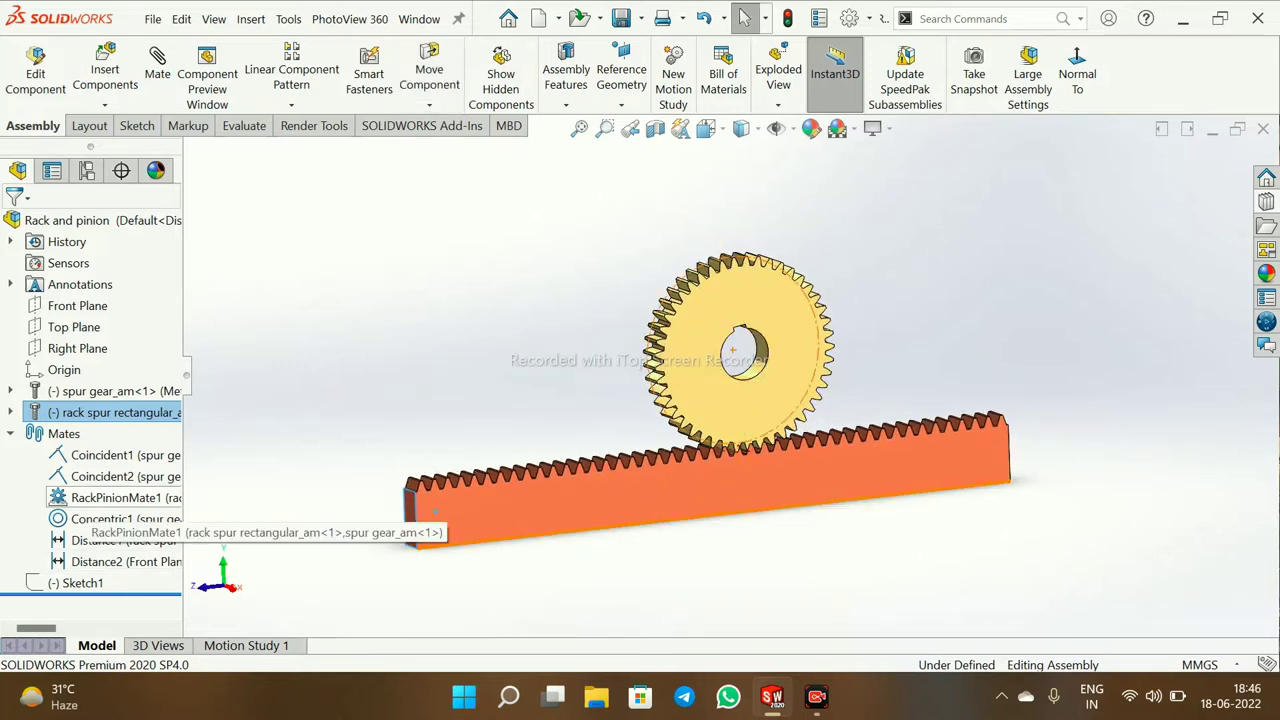
pyautogui.click(400, 390)
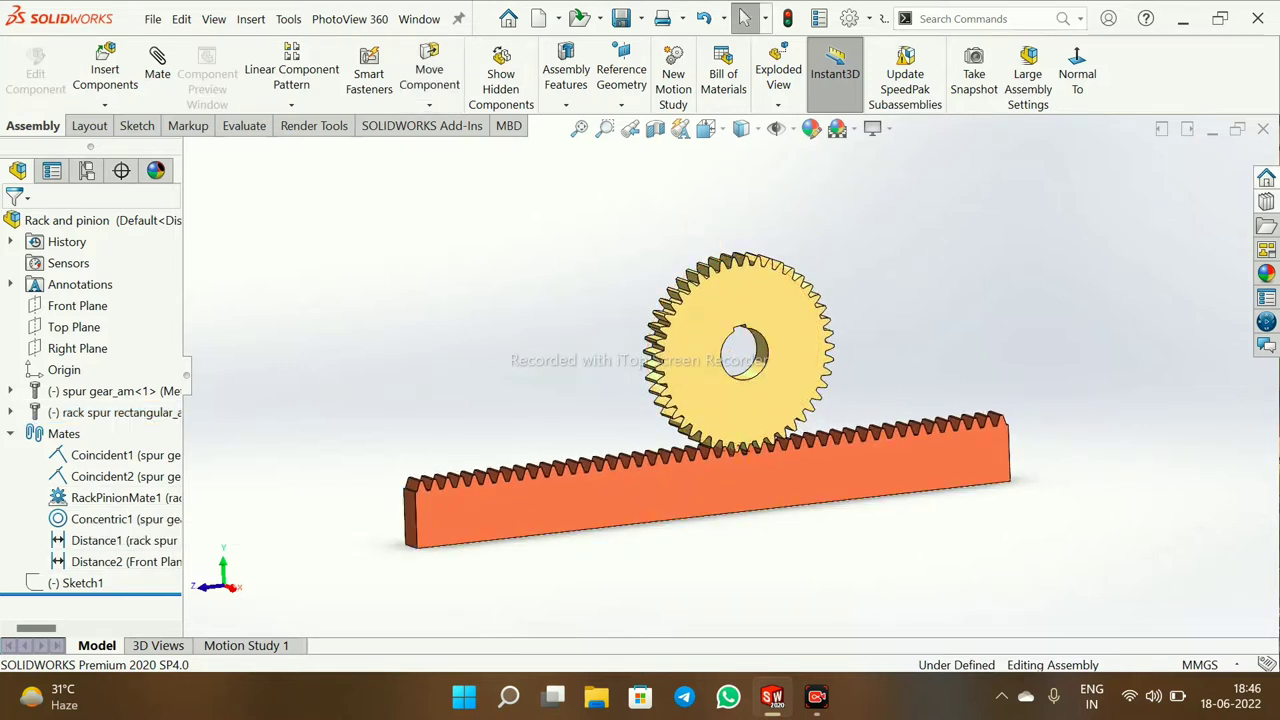
pyautogui.click(1266, 201)
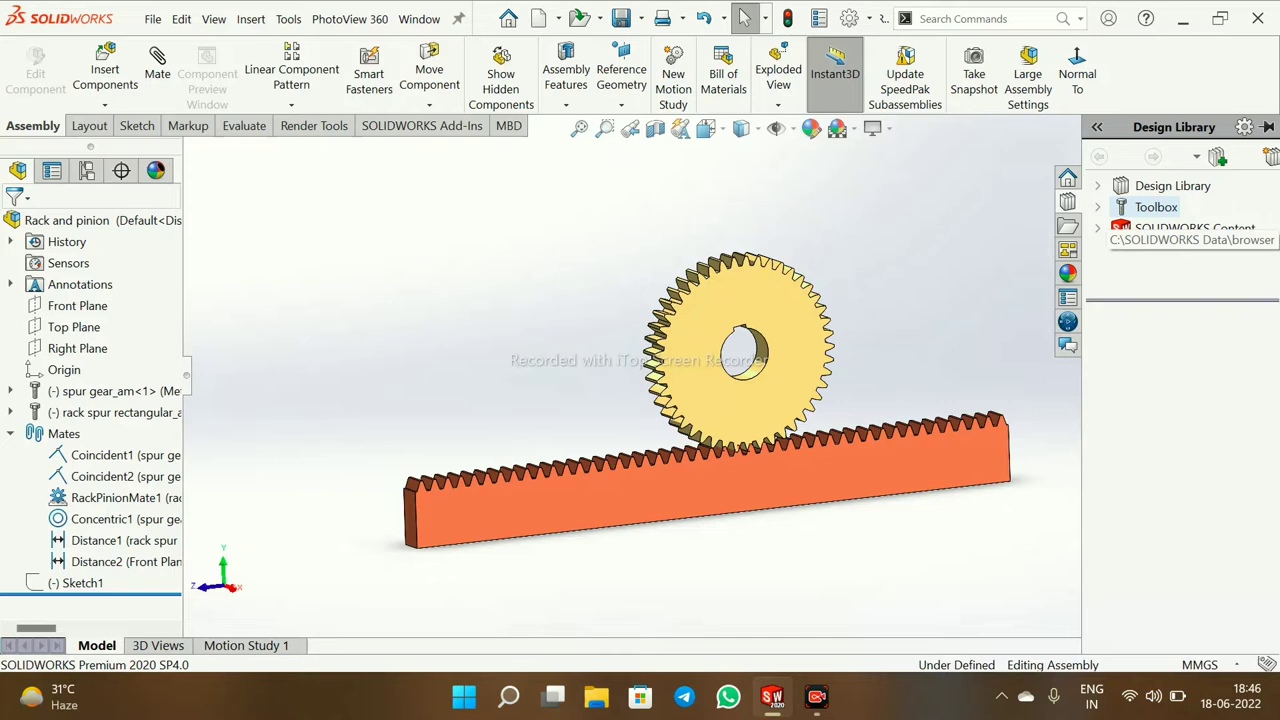
pyautogui.click(450, 530)
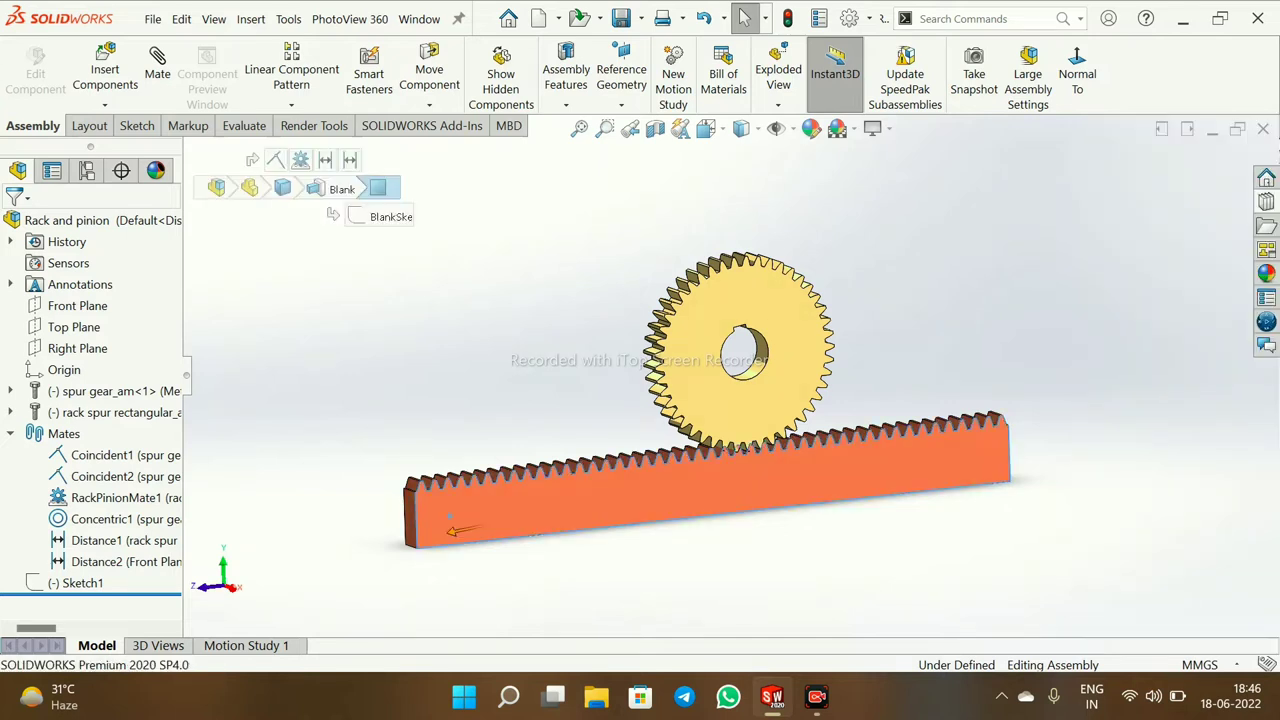
pyautogui.moveTo(449, 516)
pyautogui.mouseDown()
pyautogui.moveTo(604, 499)
pyautogui.moveTo(449, 515)
pyautogui.mouseUp()
pyautogui.click(449, 515)
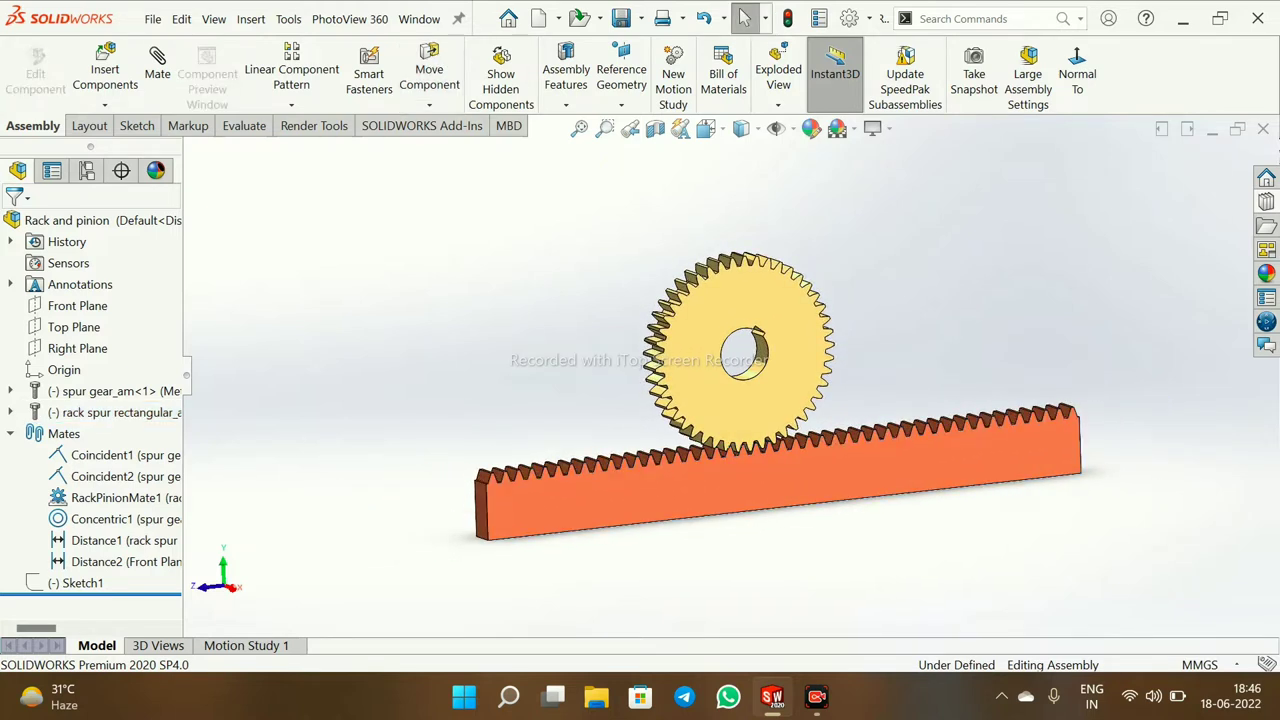
pyautogui.click(11, 434)
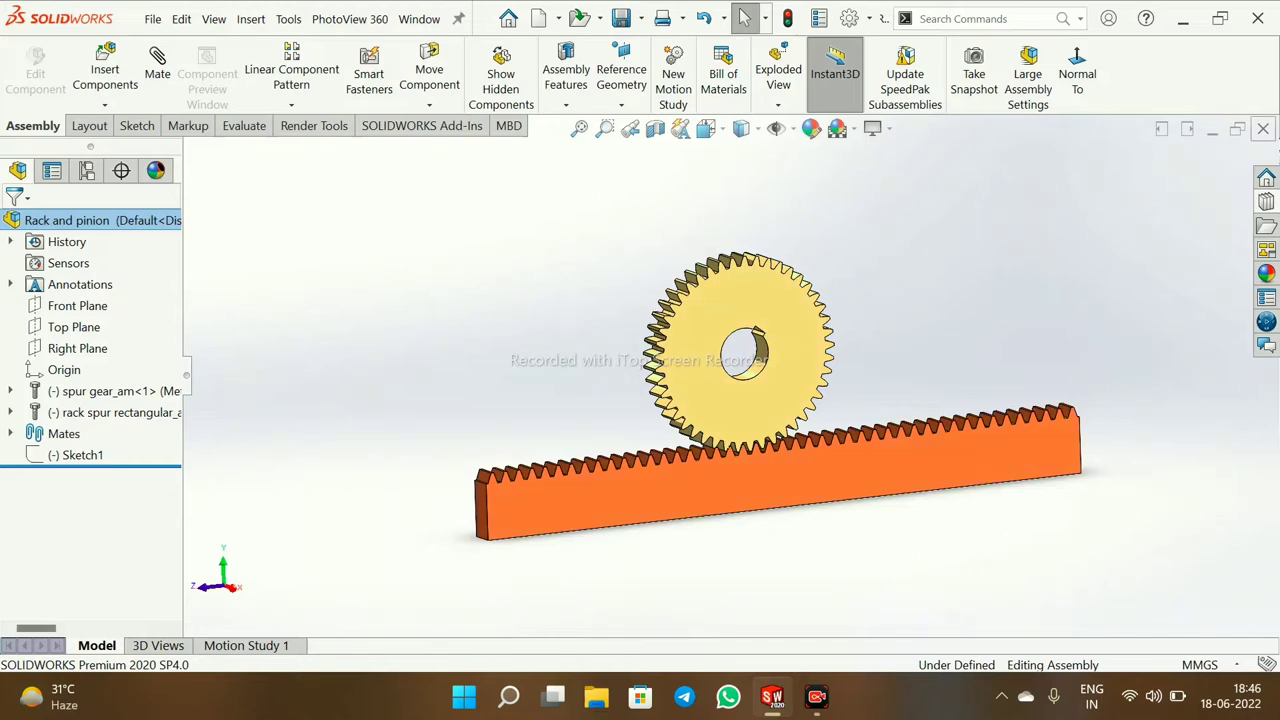
# Close the Rack and pinion assembly, choosing to save all modified documents, and dismiss the Save As dialog for spur gear_am
pyautogui.click(1263, 129)
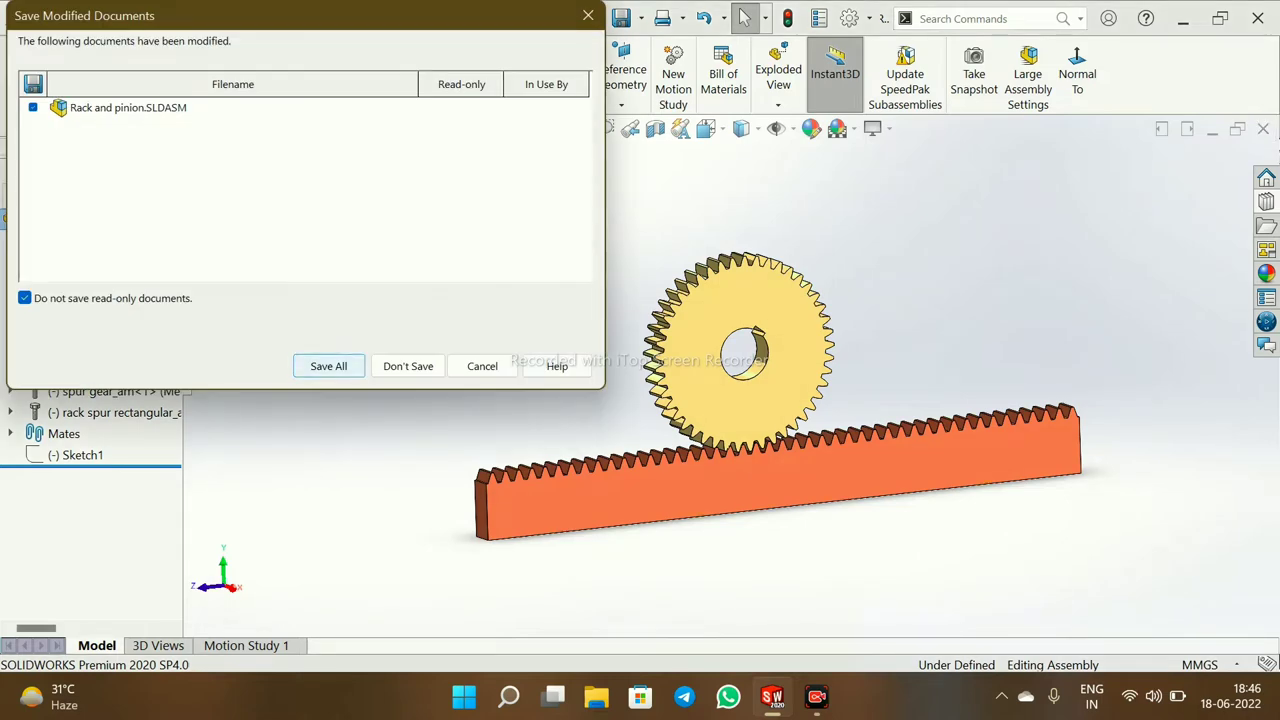
pyautogui.click(329, 366)
pyautogui.press('Return')
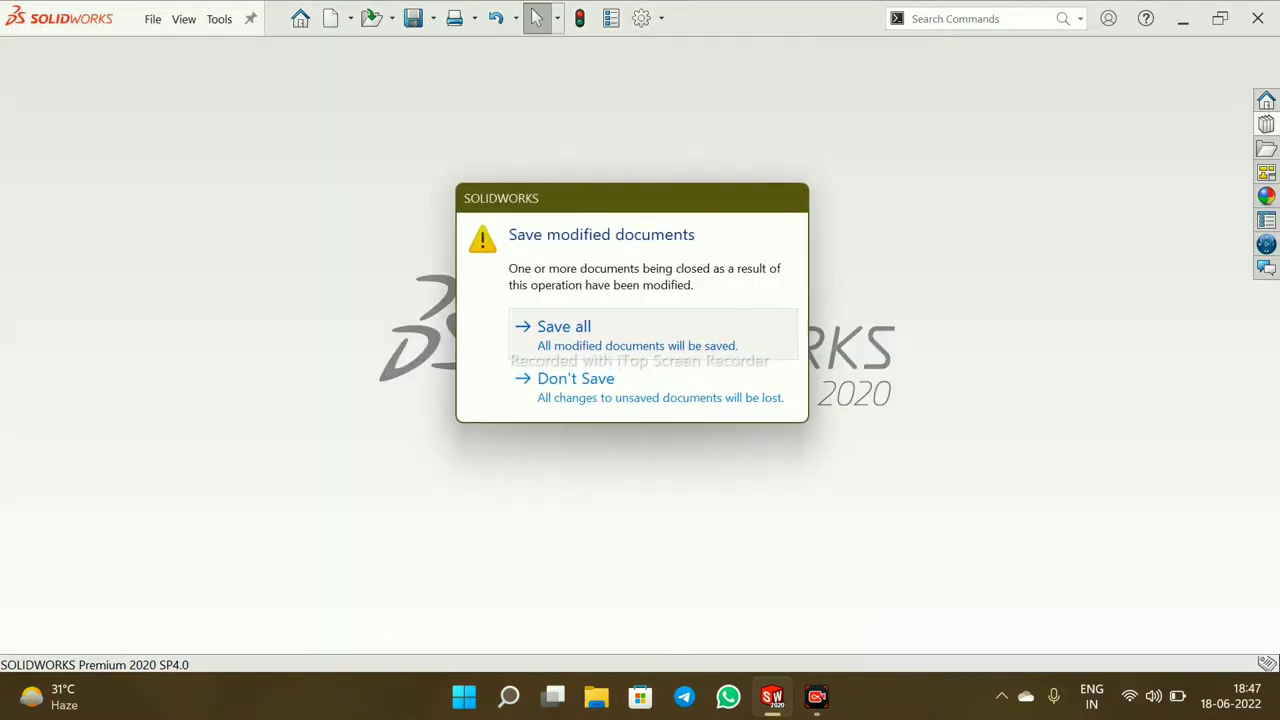
pyautogui.press('Return')
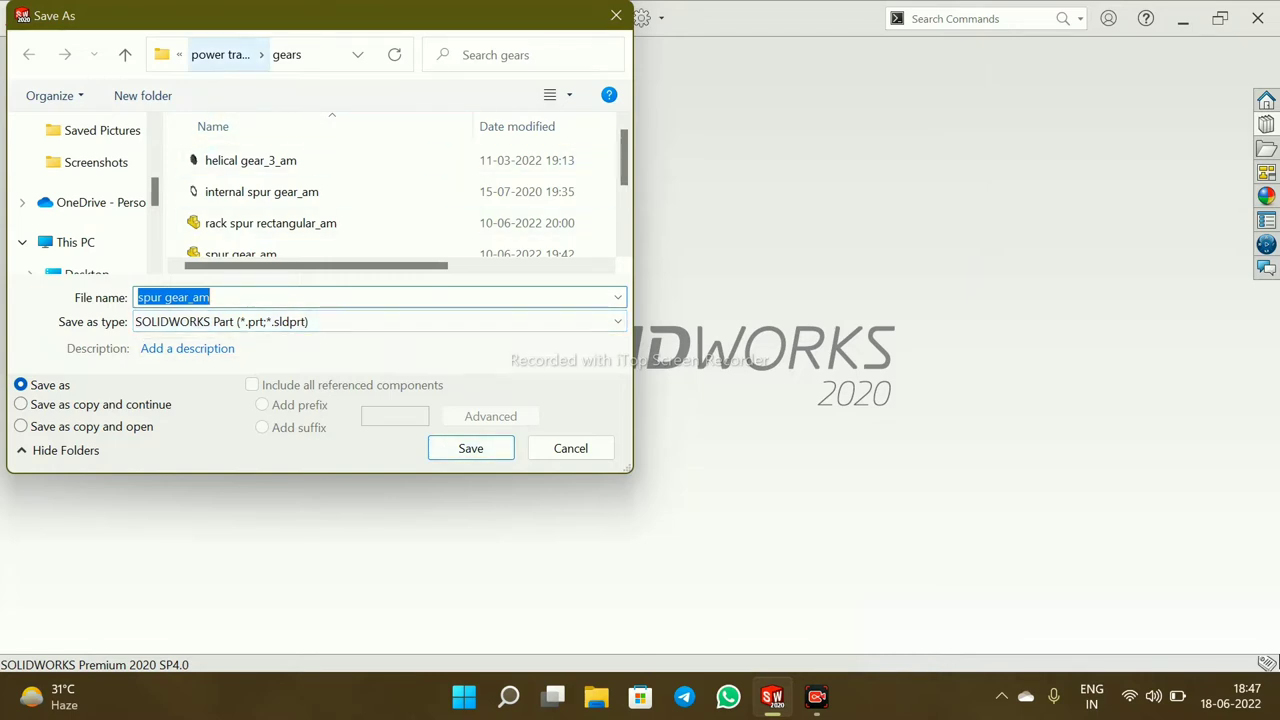
pyautogui.click(470, 448)
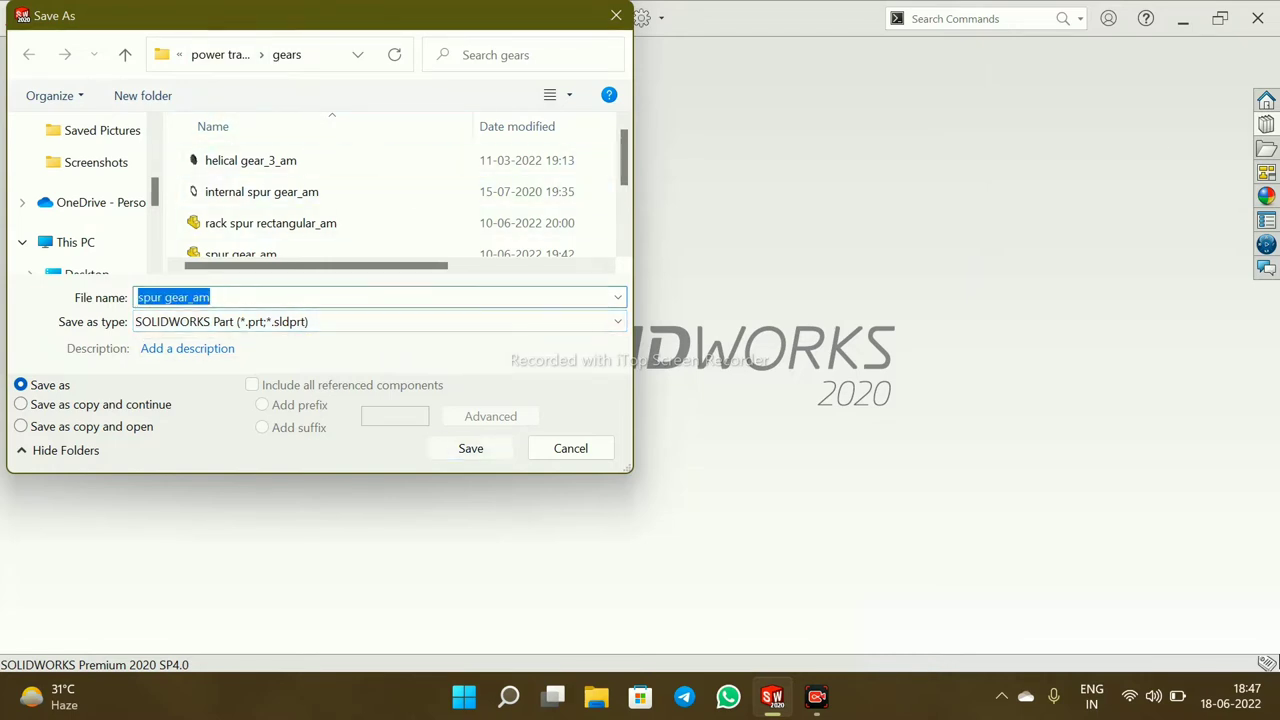
pyautogui.click(687, 349)
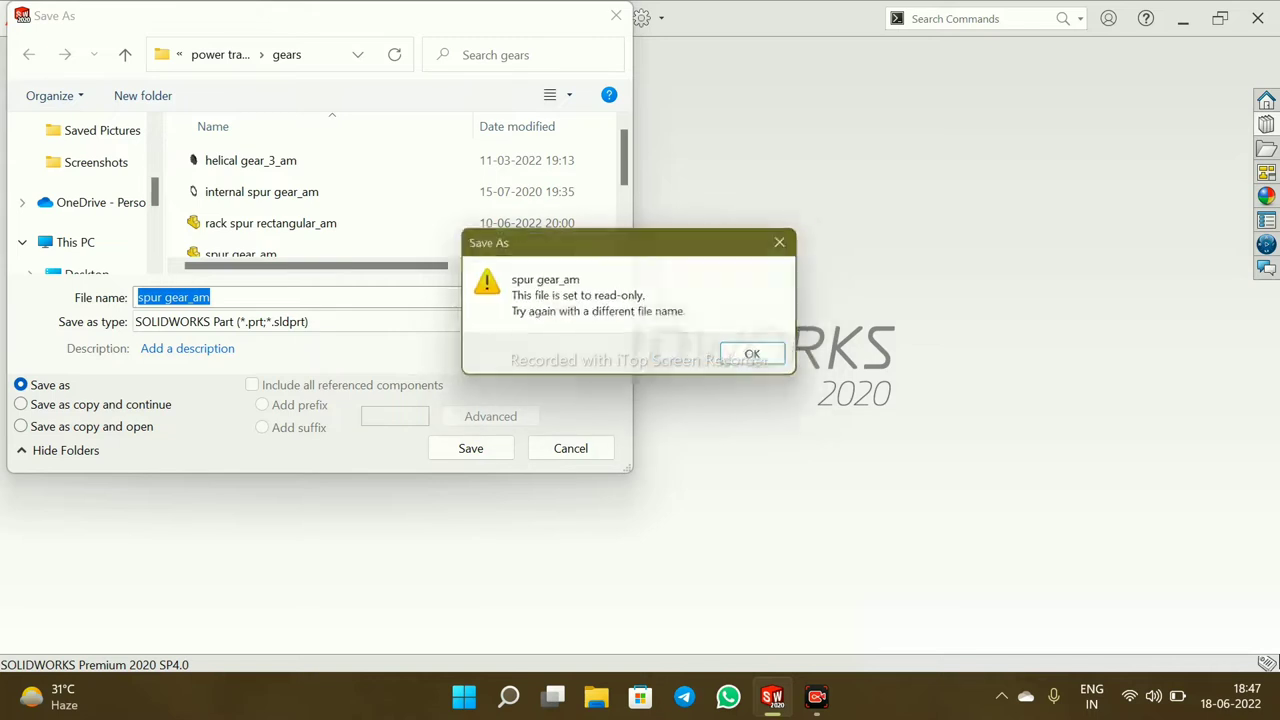
pyautogui.click(762, 358)
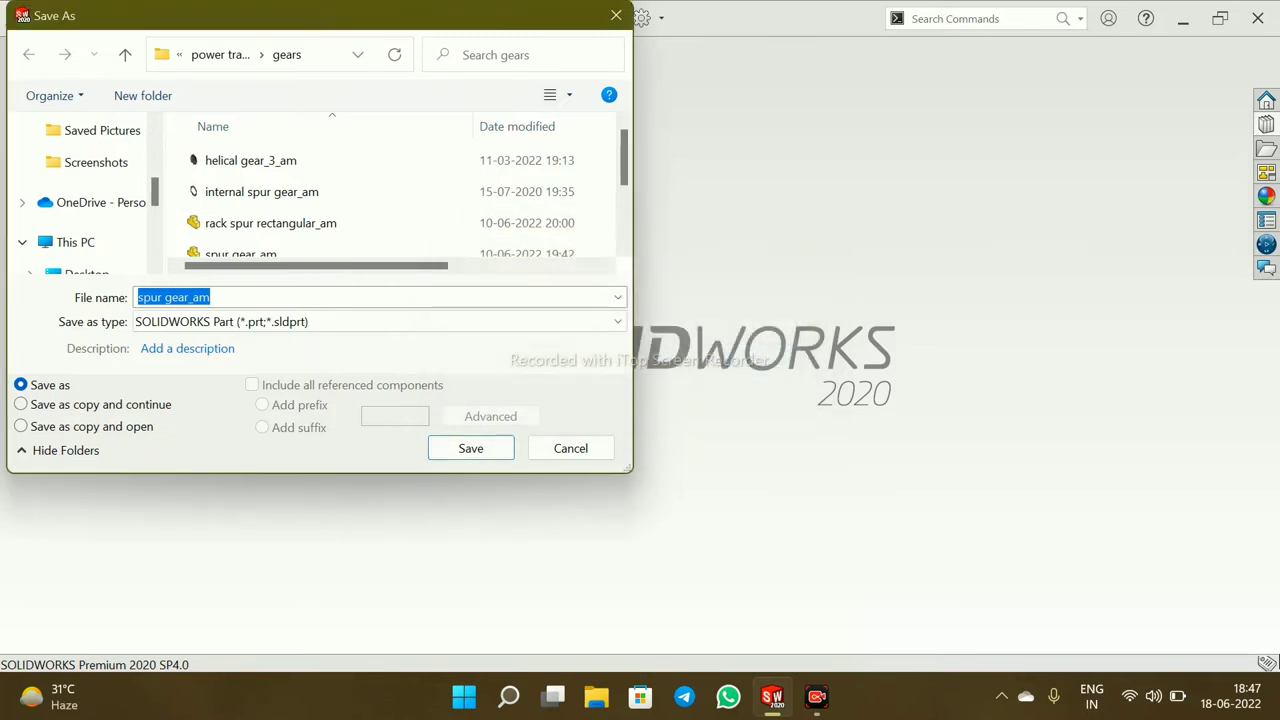
pyautogui.click(616, 15)
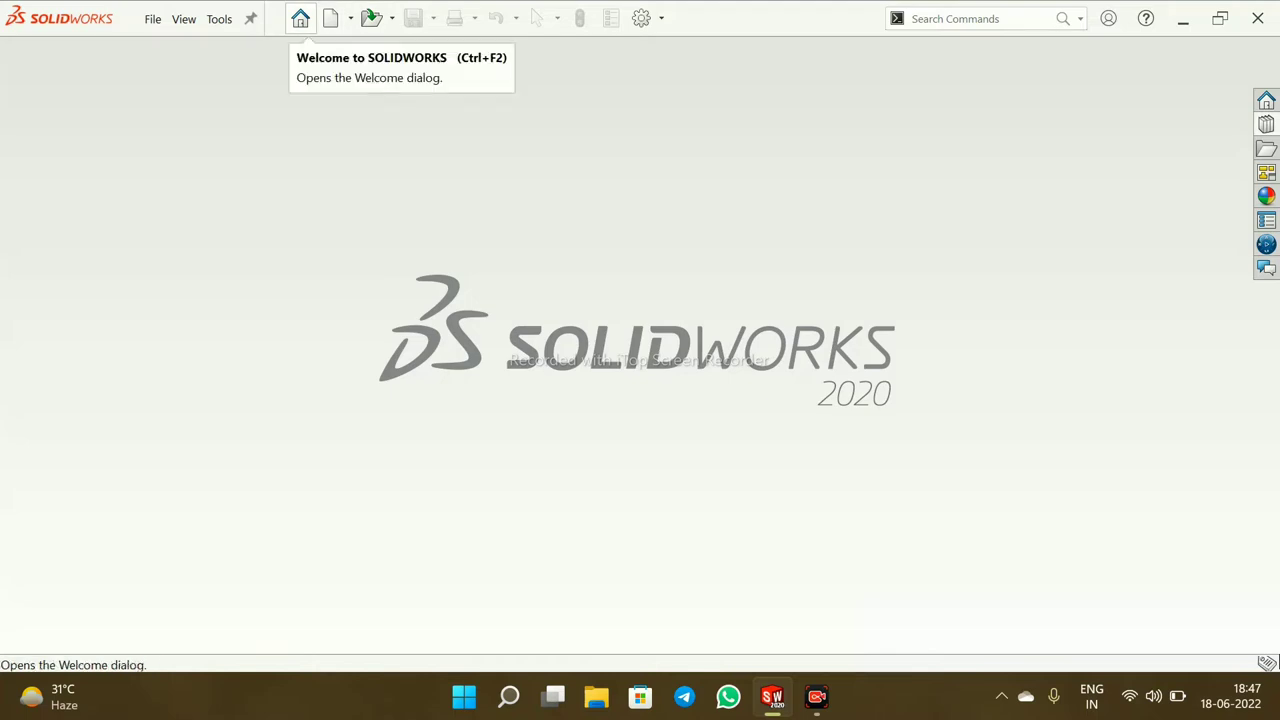
# Create a new assembly document, continuing with a blank template
pyautogui.click(300, 18)
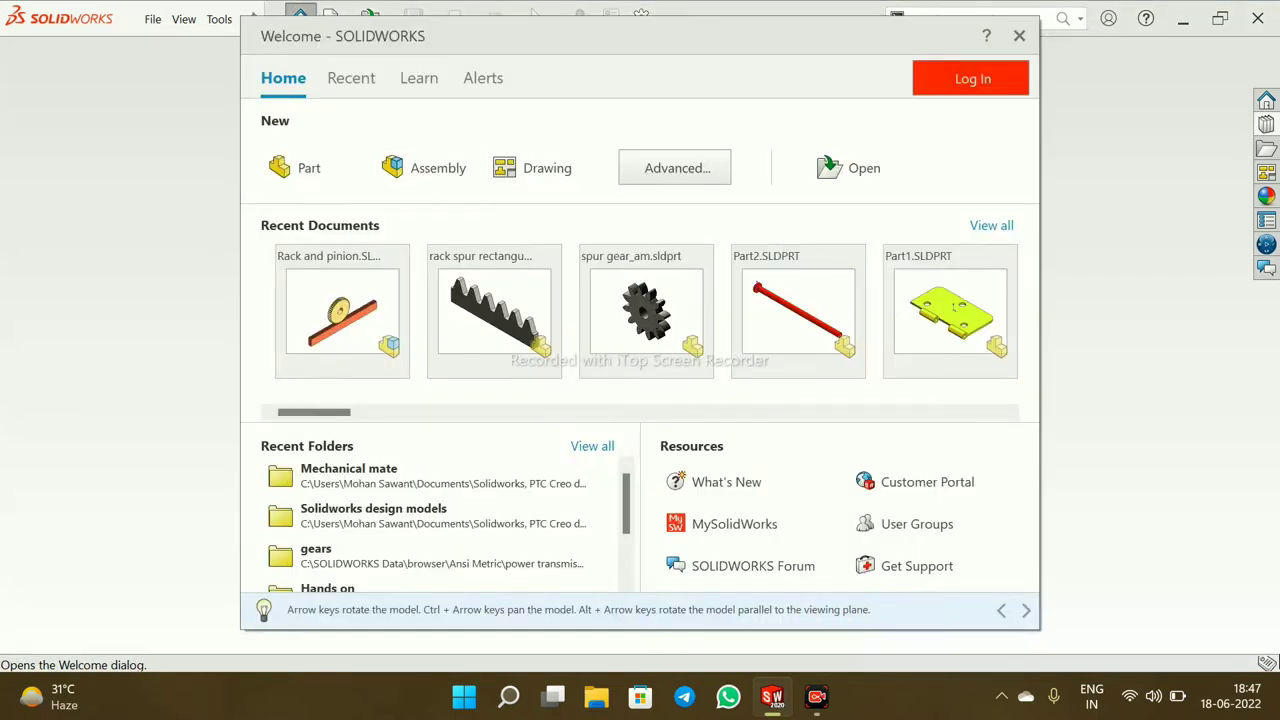
pyautogui.click(429, 168)
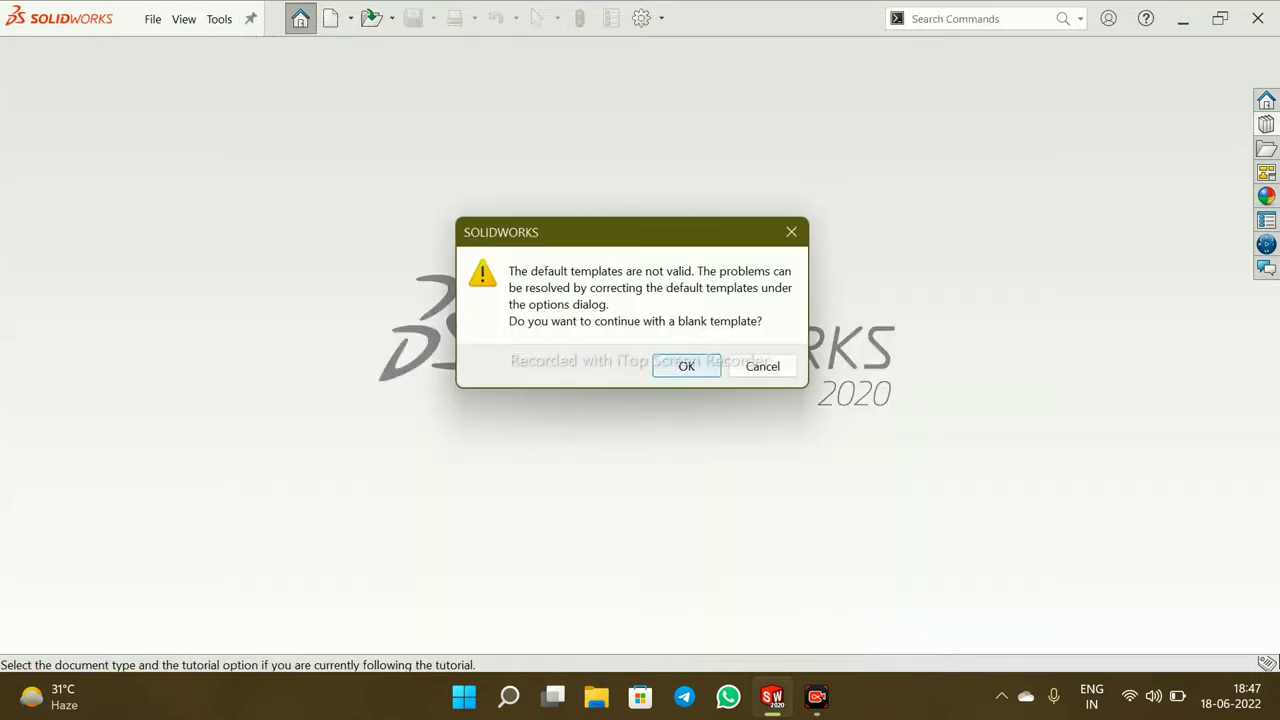
pyautogui.click(686, 366)
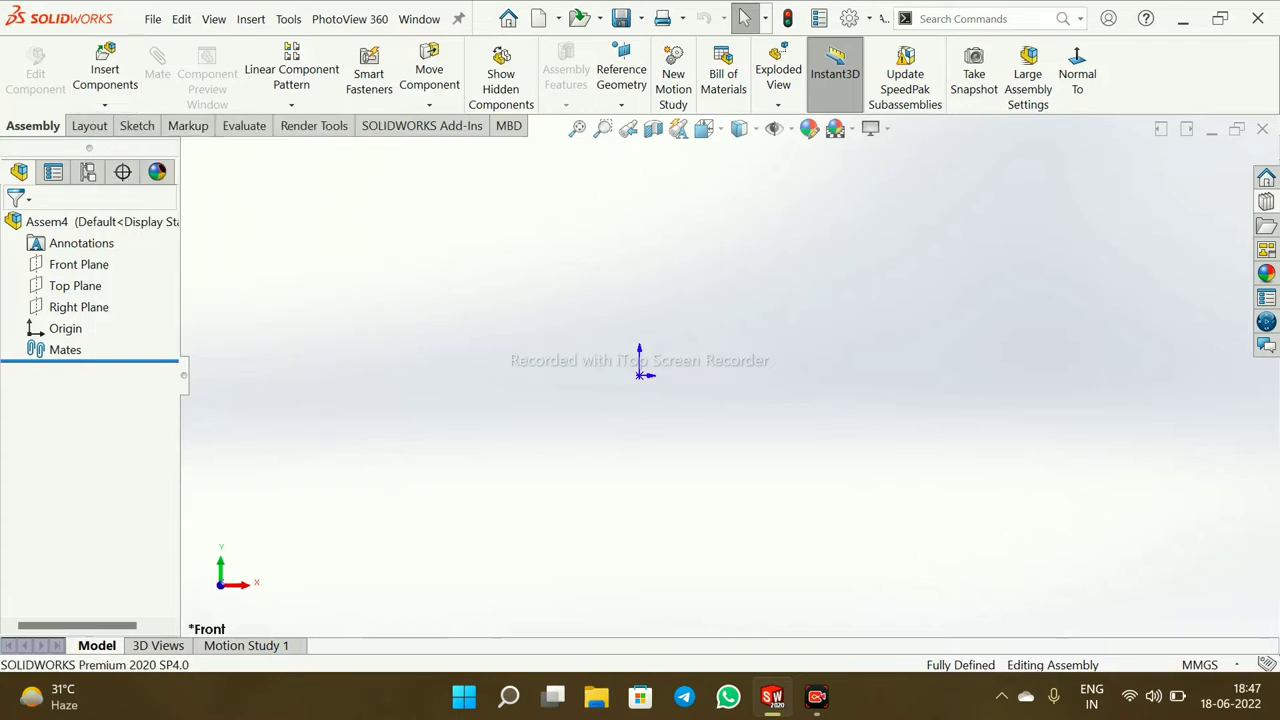
# Insert a Rack (Spur Rectangular) from the Toolbox's ANSI Metric Power Transmission gears into the empty assembly
pyautogui.click(1266, 201)
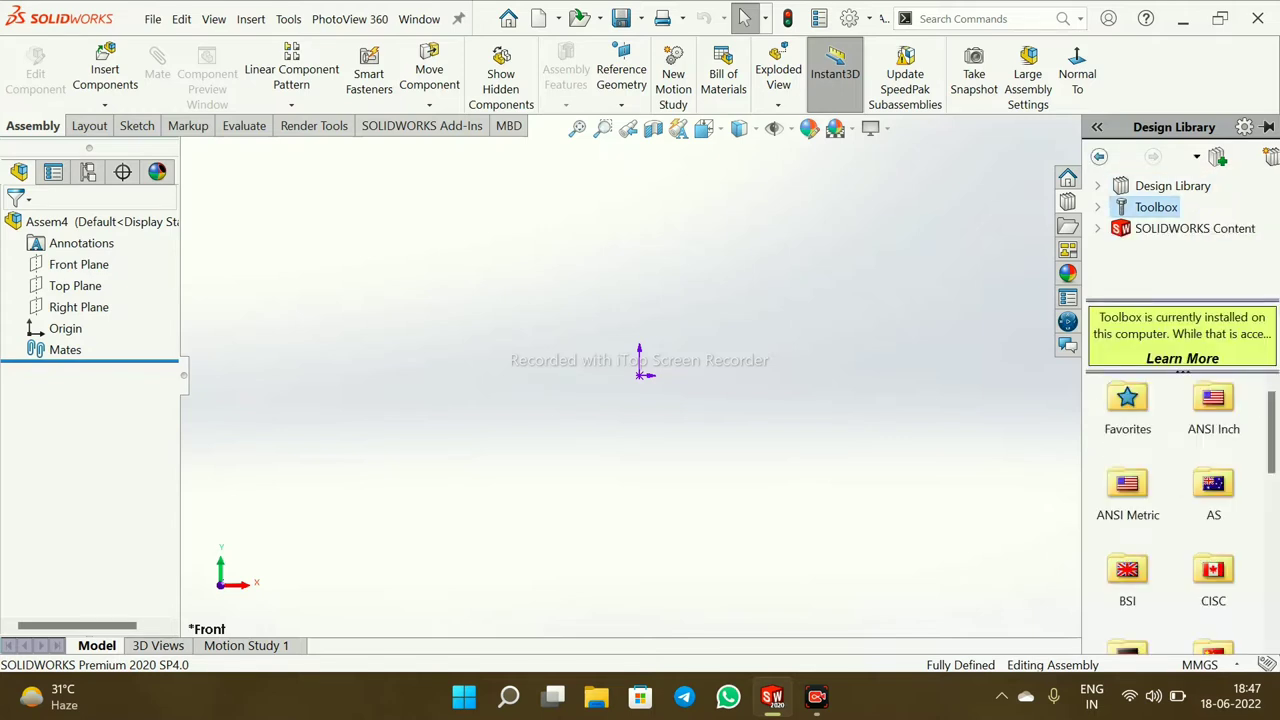
pyautogui.doubleClick(1127, 485)
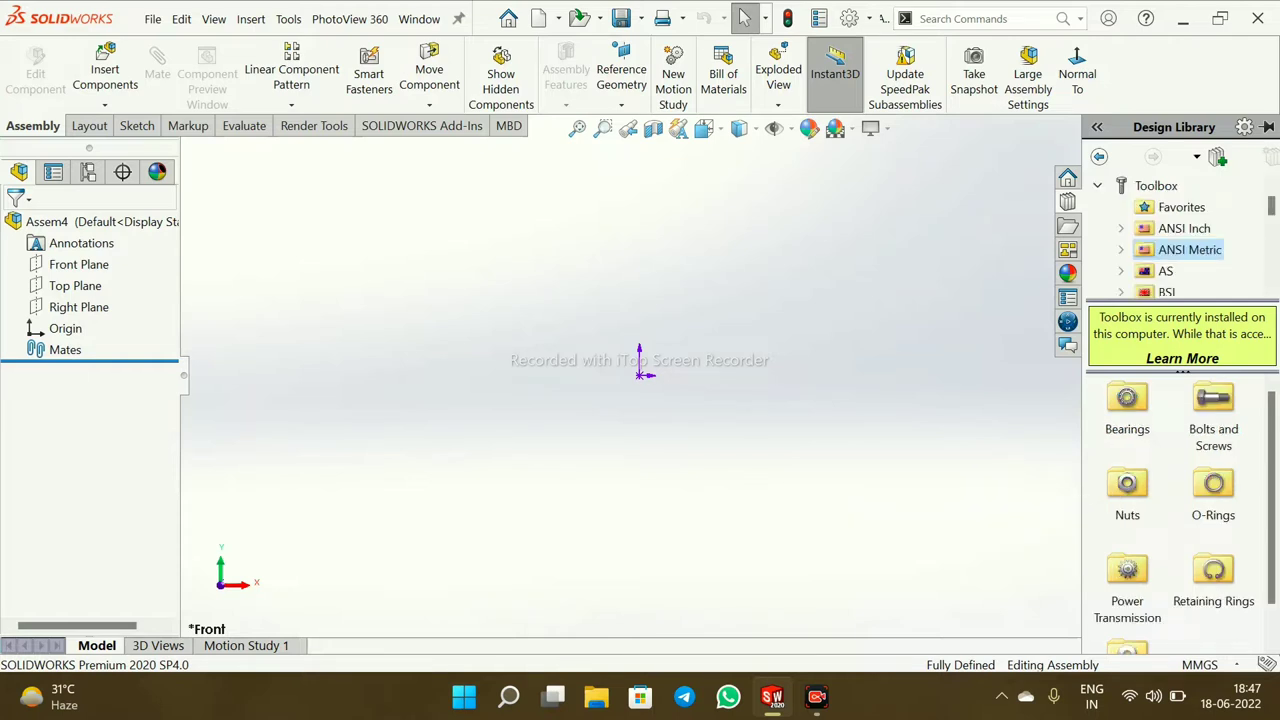
pyautogui.doubleClick(1127, 588)
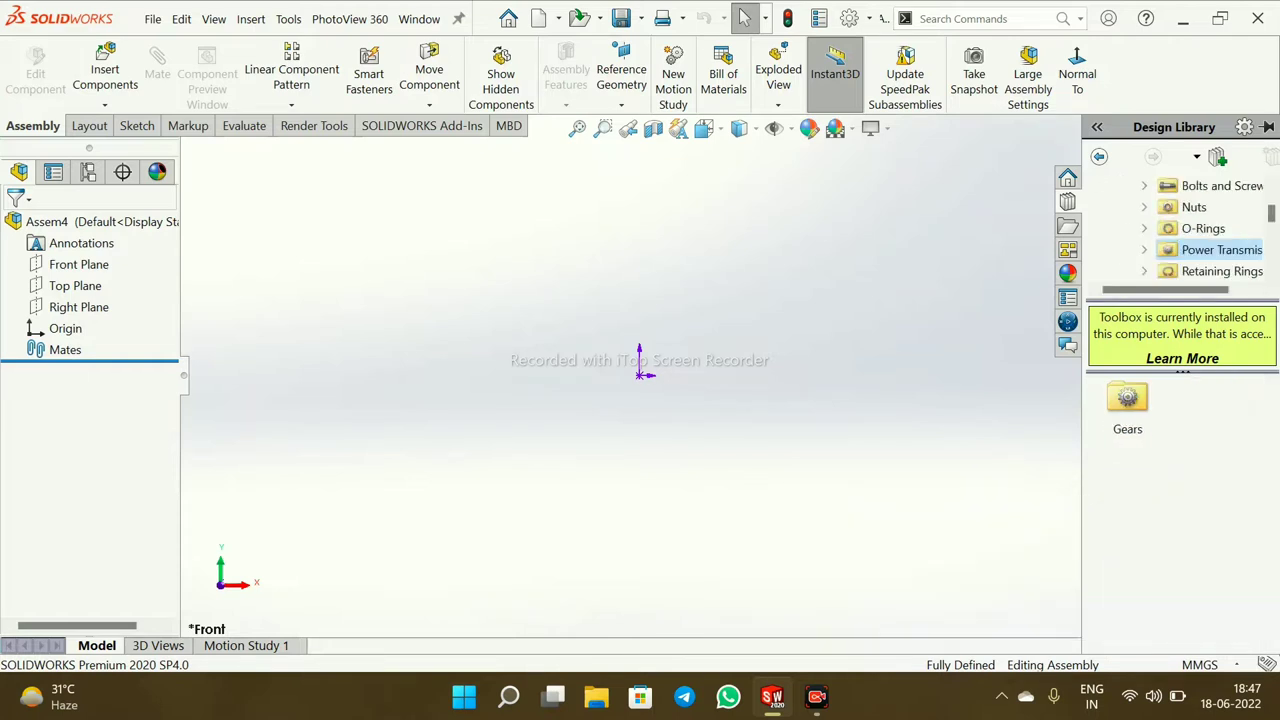
pyautogui.doubleClick(1127, 405)
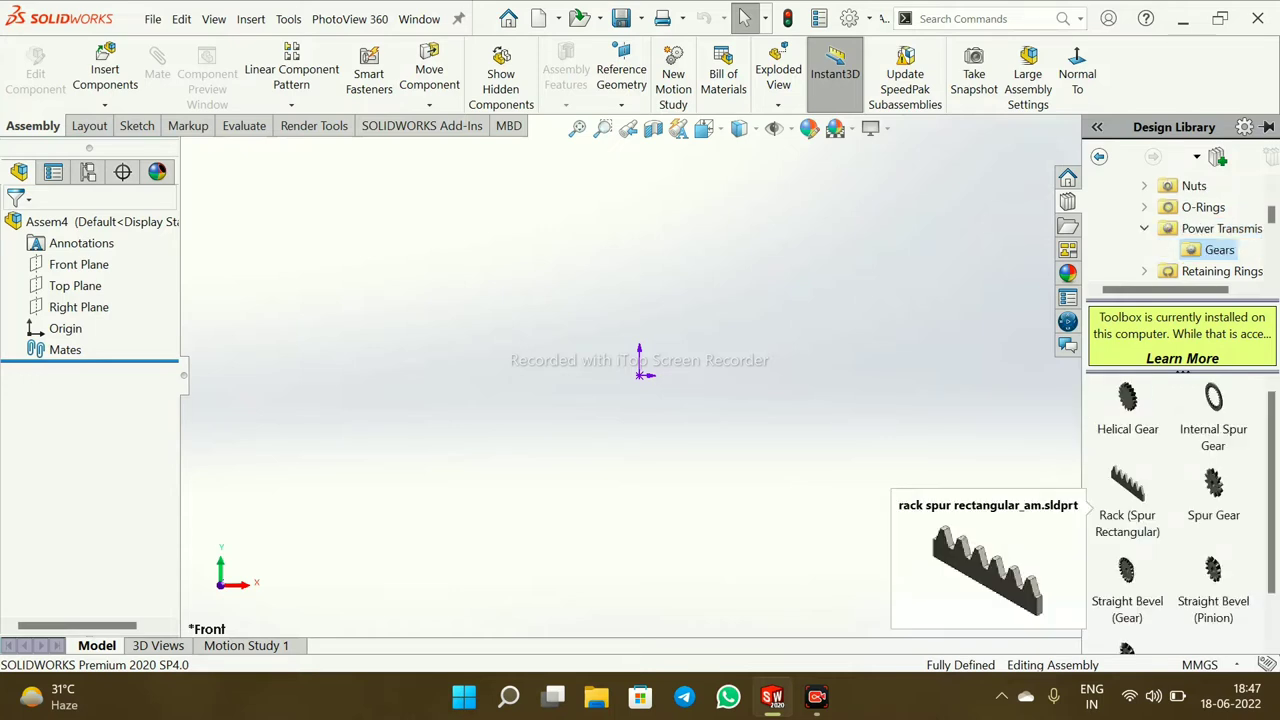
pyautogui.click(1127, 489)
pyautogui.moveTo(1127, 489); pyautogui.dragTo(589, 440)
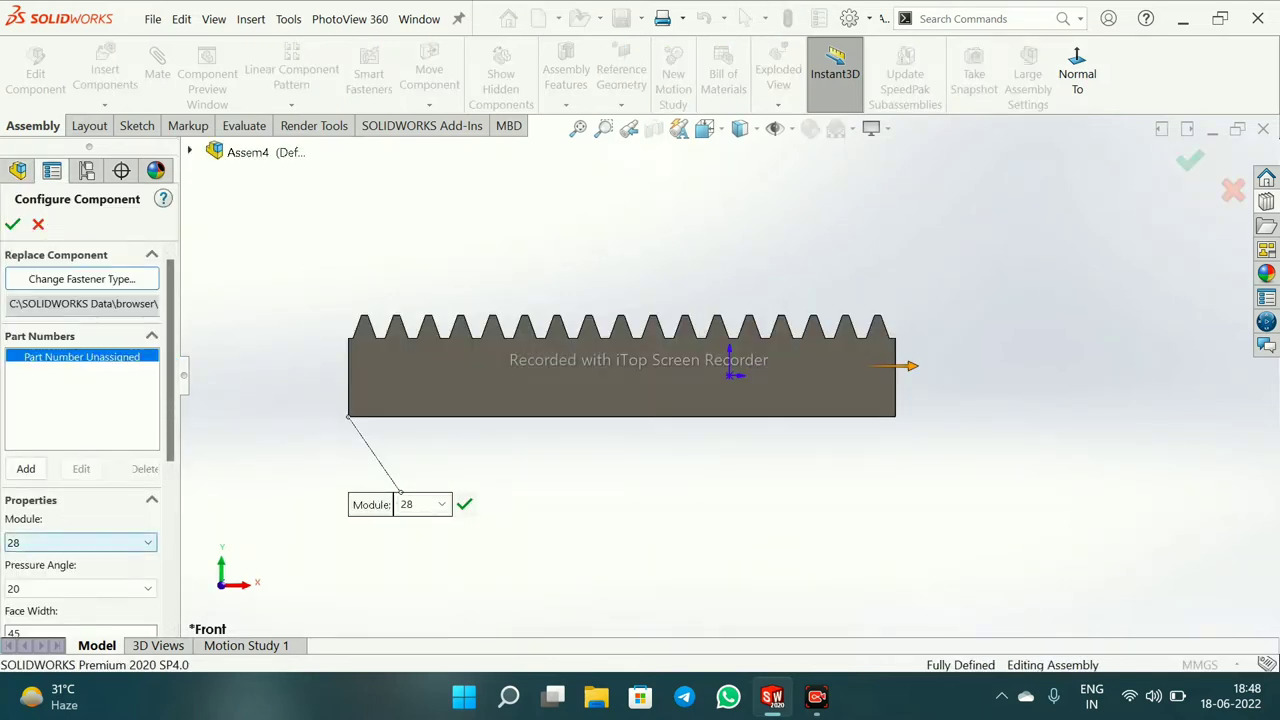
# Set the rack's module to 11 and its face width to 65
pyautogui.click(80, 542)
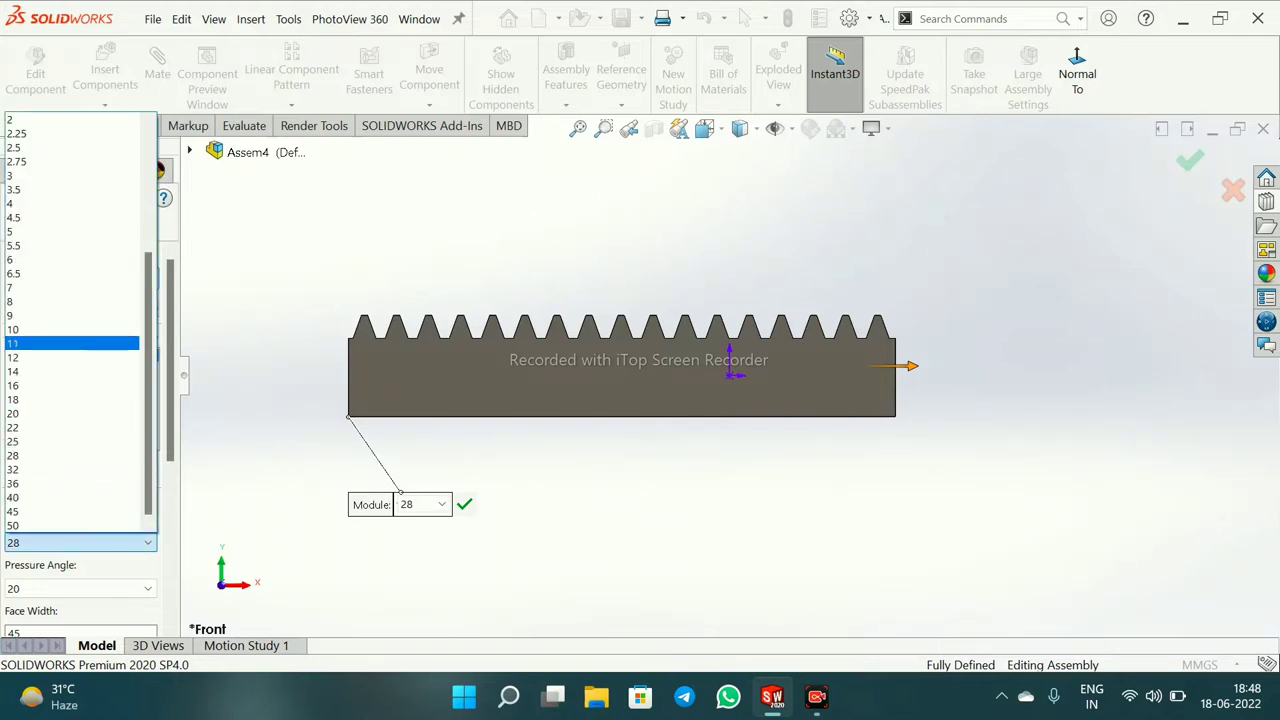
pyautogui.click(70, 344)
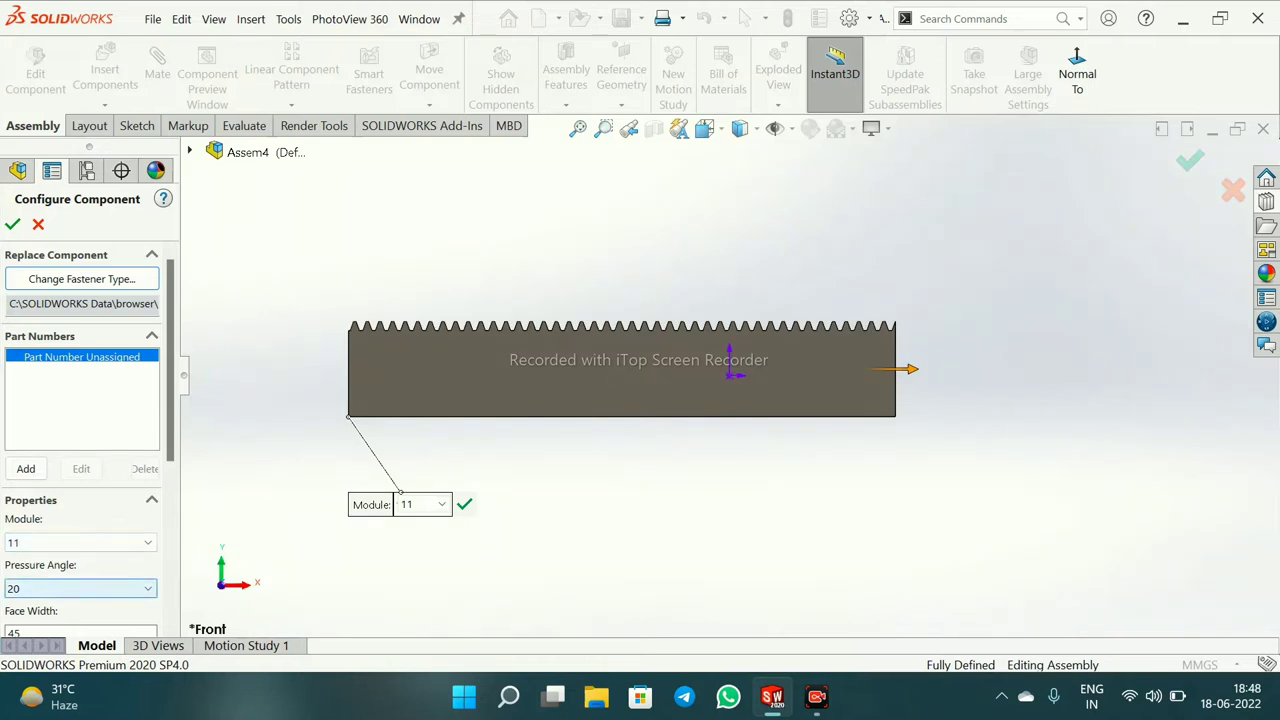
pyautogui.click(148, 589)
pyautogui.click(148, 589)
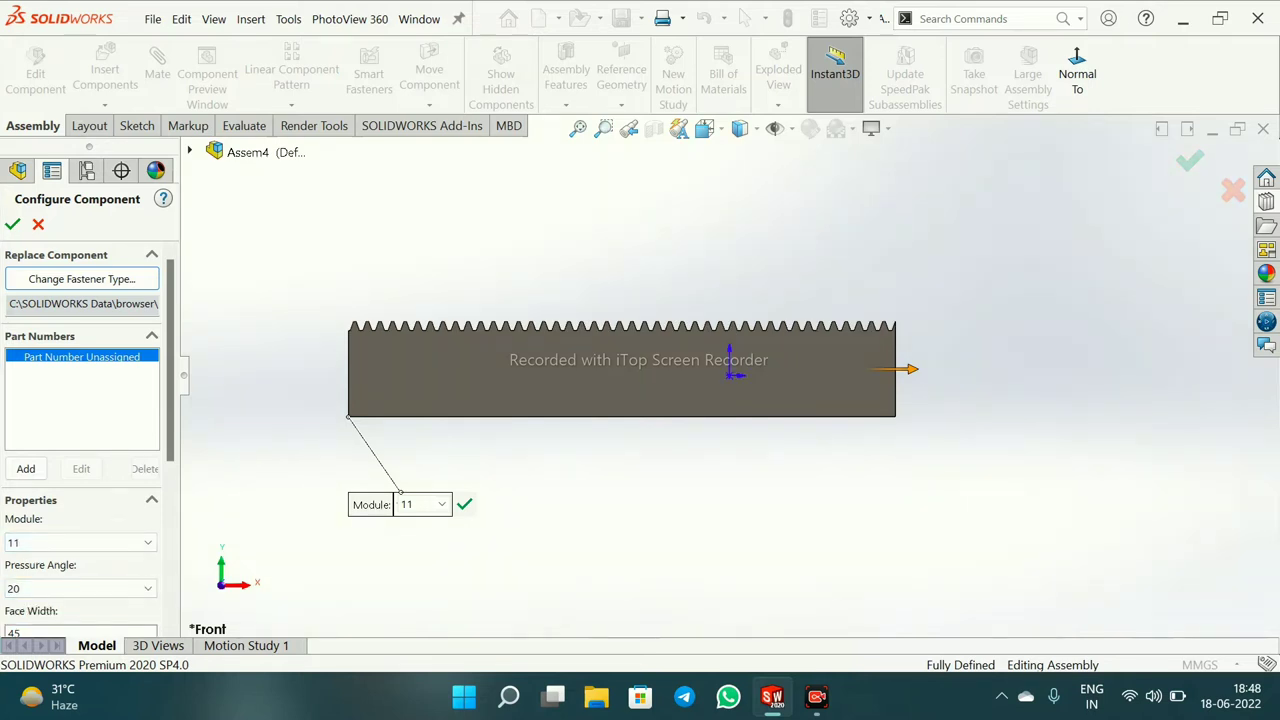
pyautogui.scroll(-3, 80, 440)
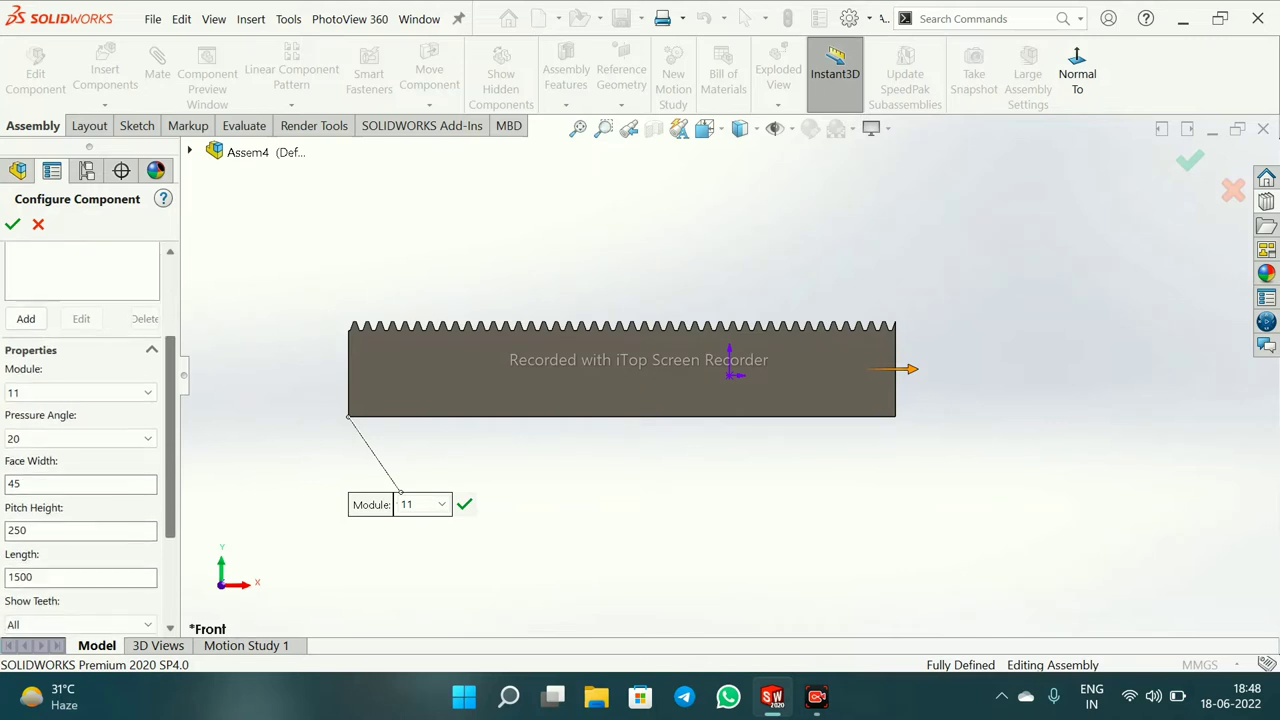
pyautogui.doubleClick(14, 484)
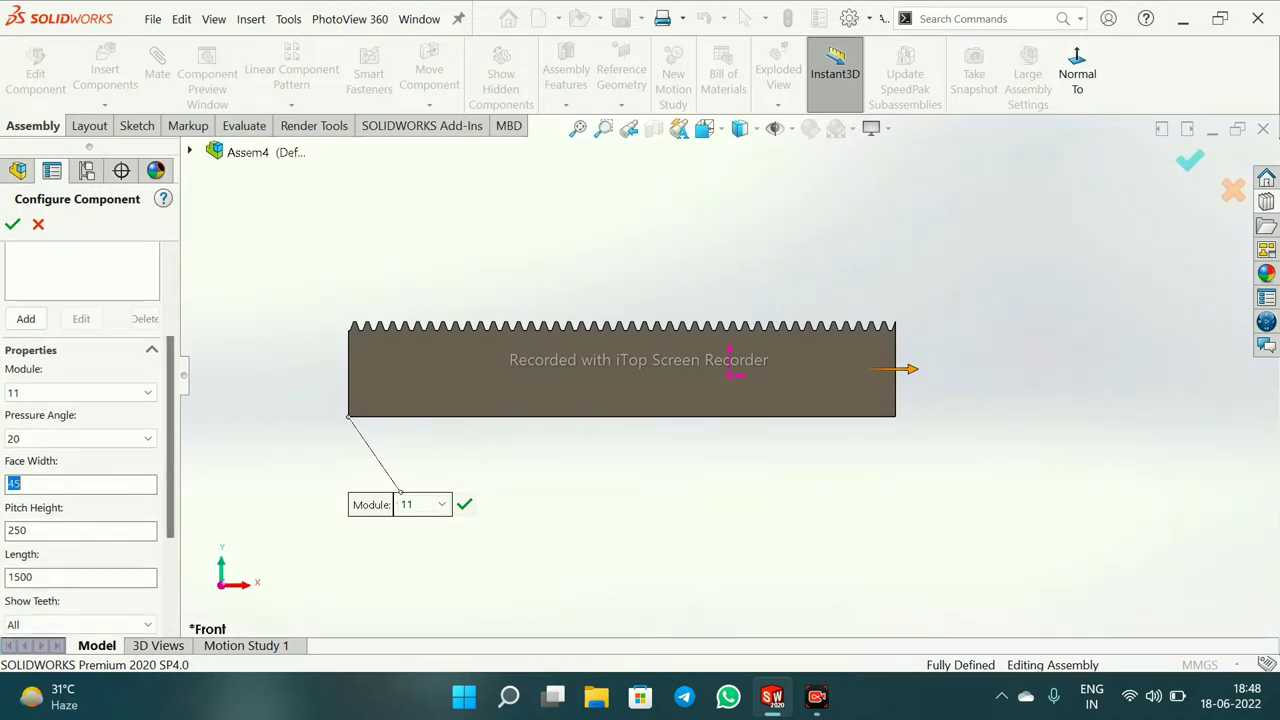
pyautogui.write('65')
pyautogui.press('Return')
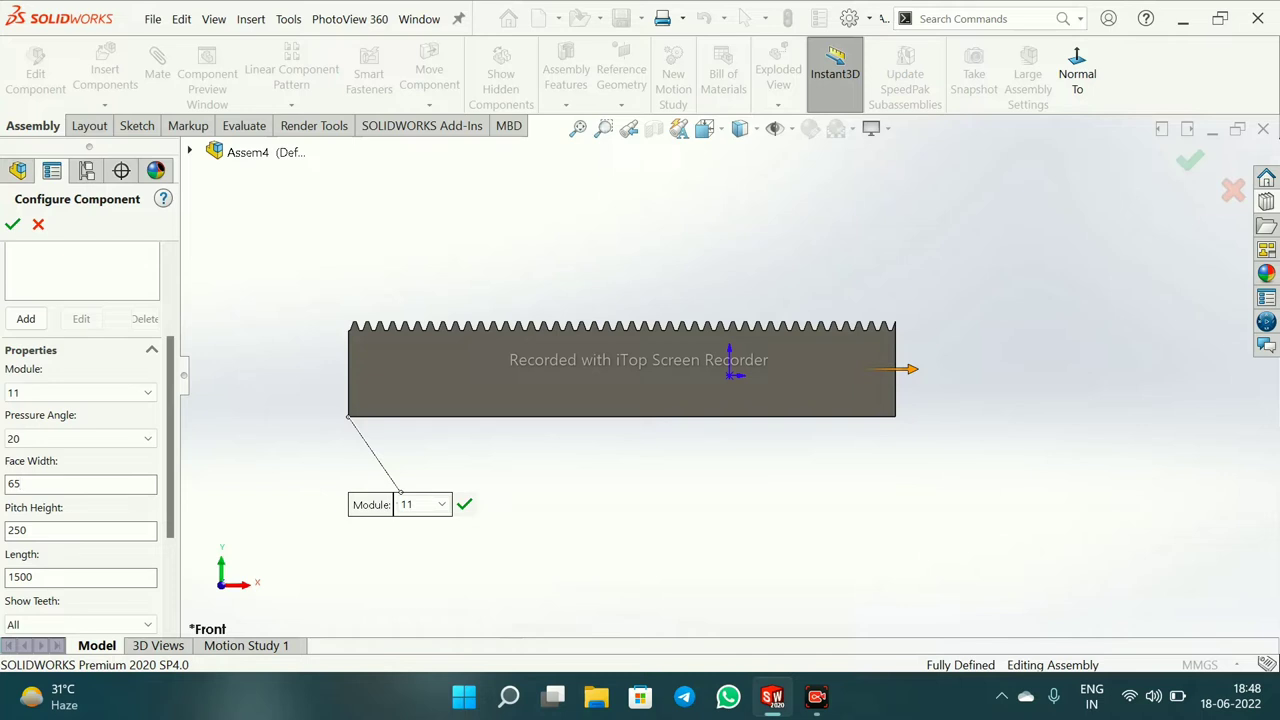
# Set the rack's pitch height to 150 and length to 1555, and finish the insertion with a single copy
pyautogui.press('Tab')
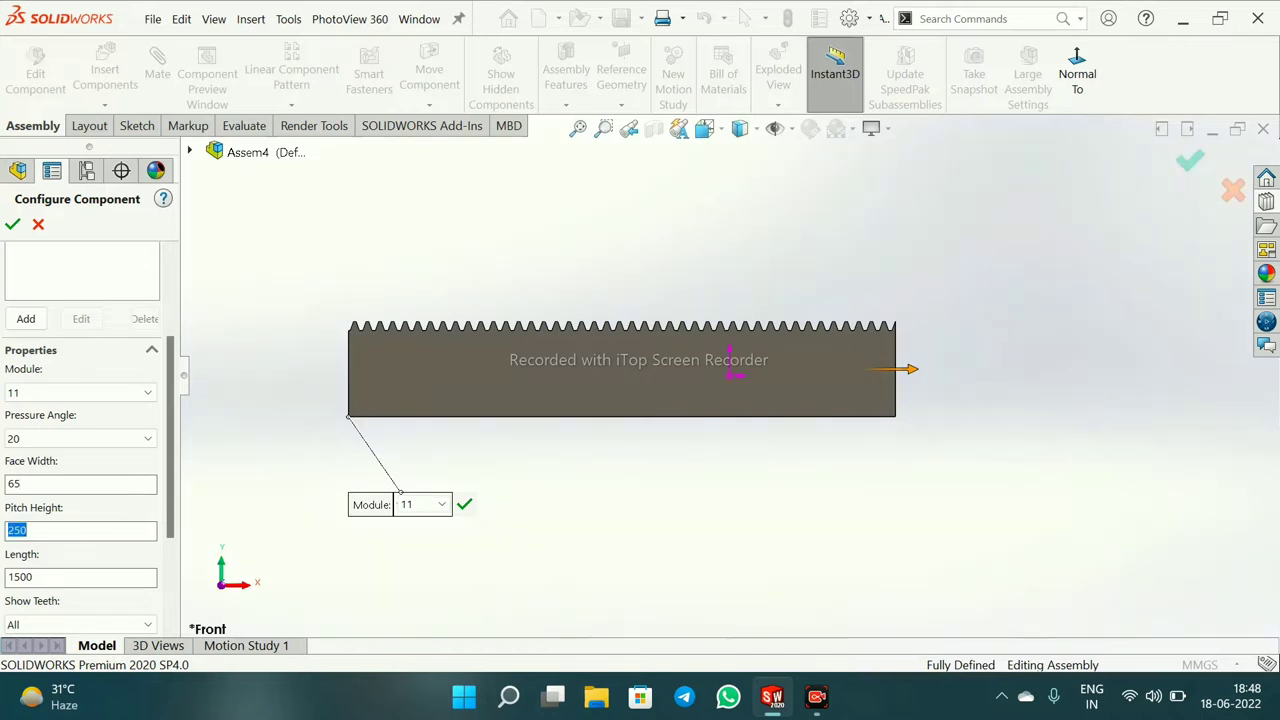
pyautogui.write('50')
pyautogui.press('BackSpace')
pyautogui.press('BackSpace')
pyautogui.press('BackSpace')
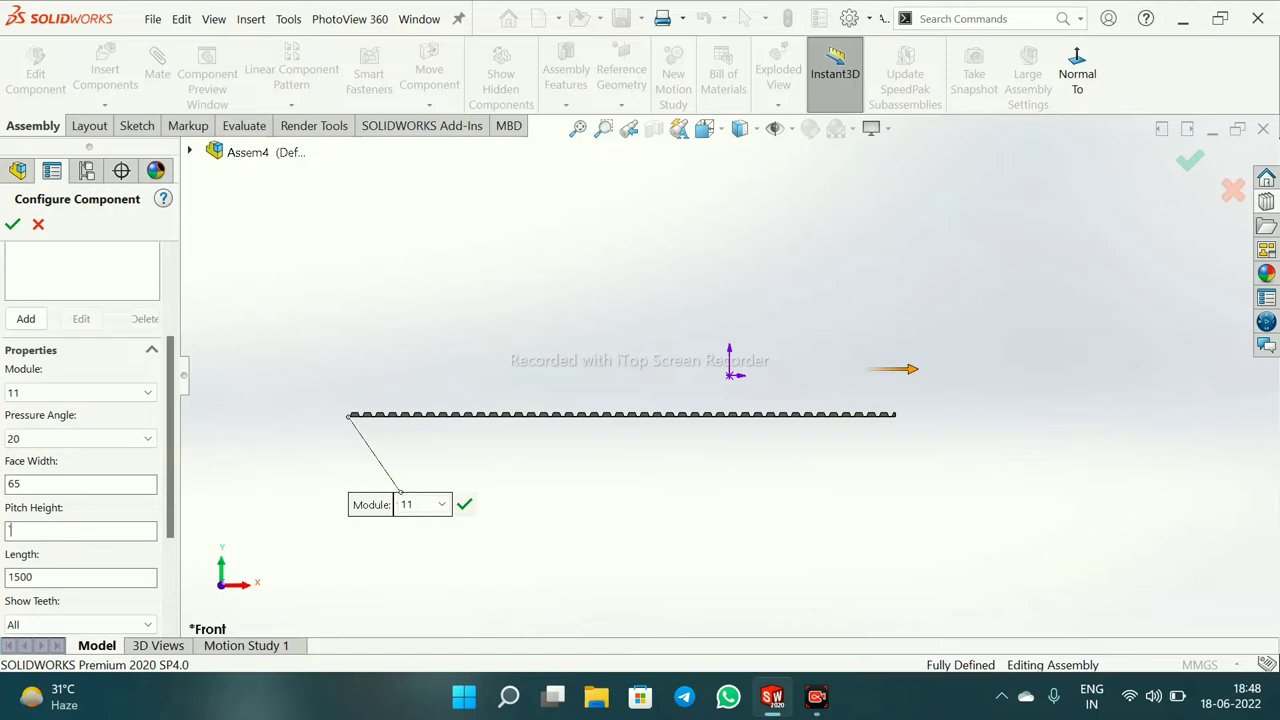
pyautogui.write('150')
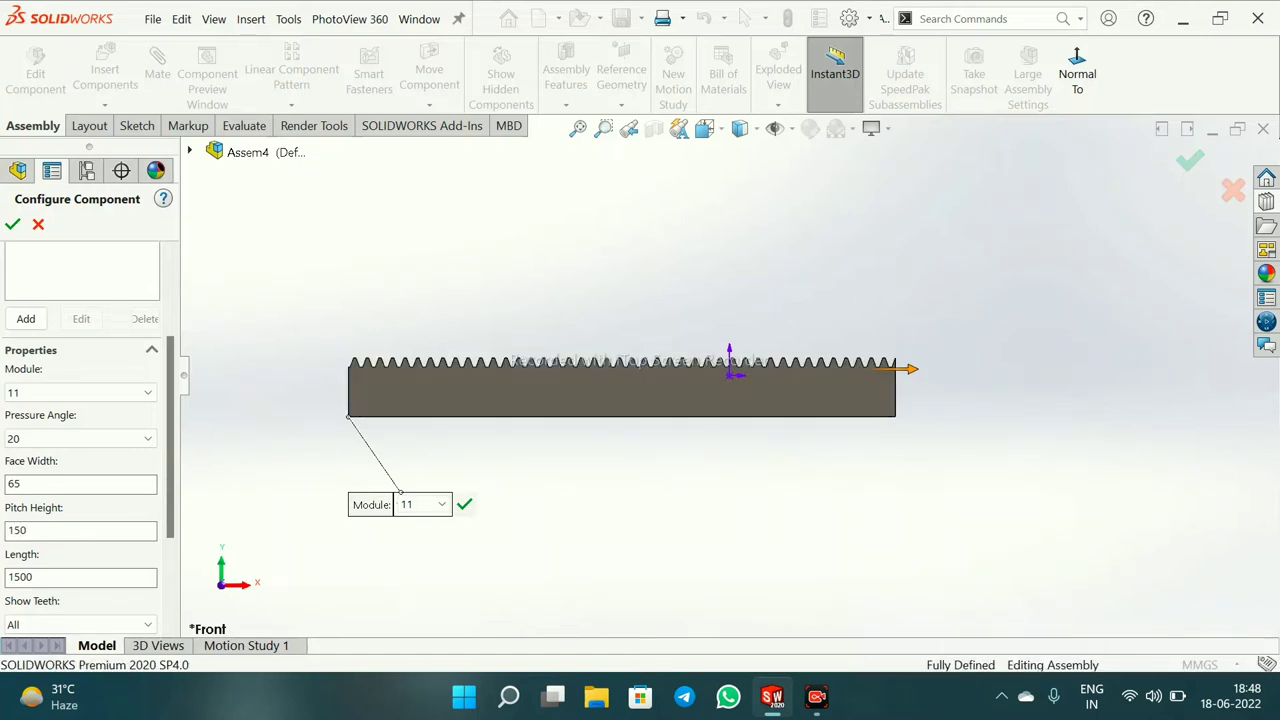
pyautogui.press('Tab')
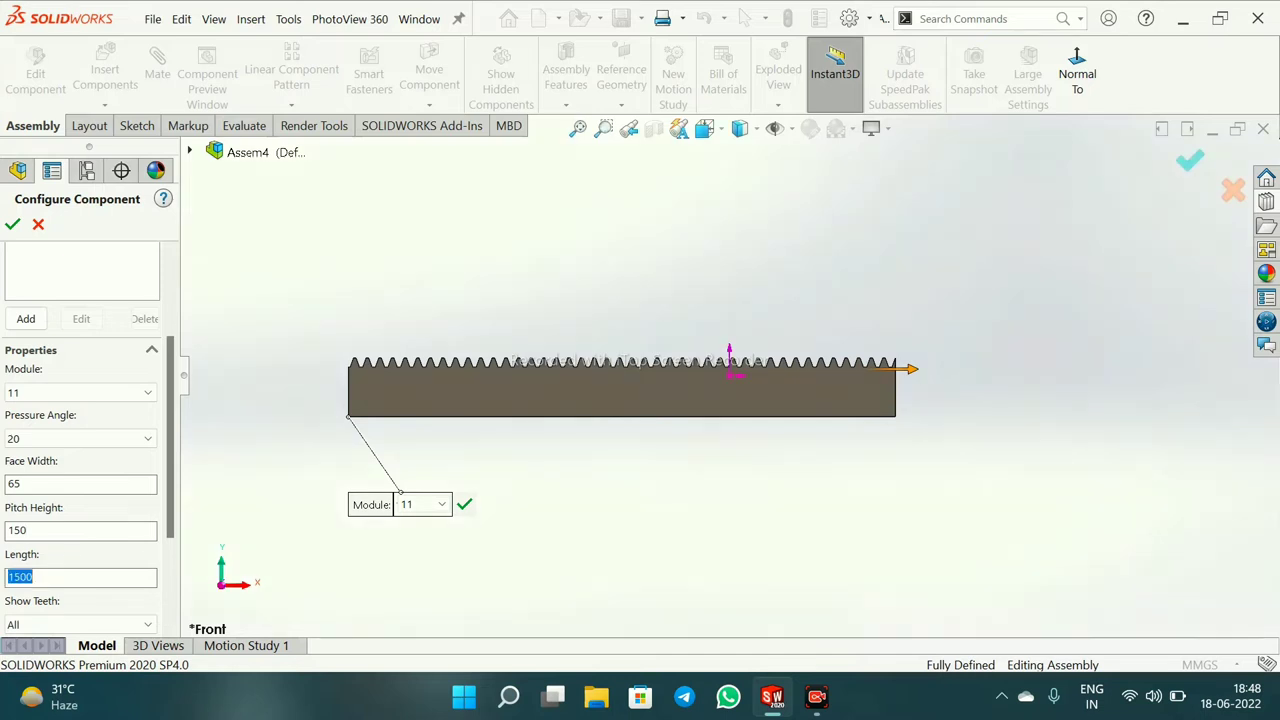
pyautogui.write('1555')
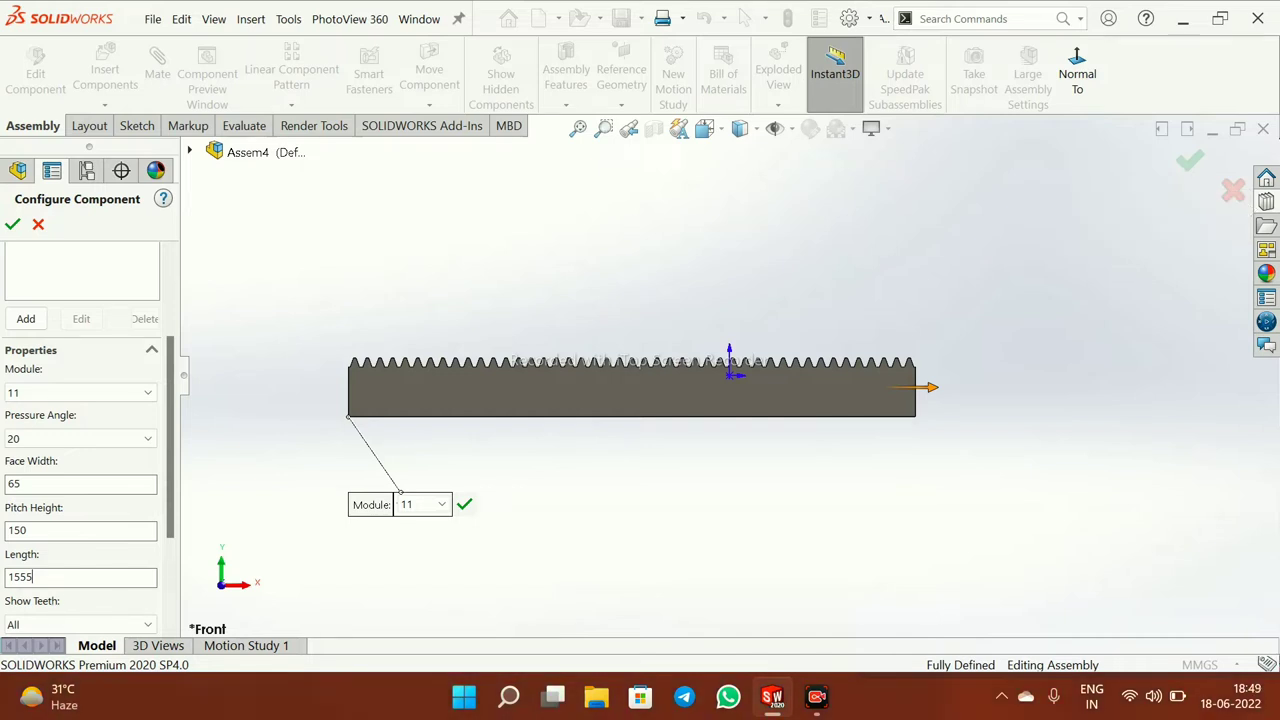
pyautogui.click(1266, 201)
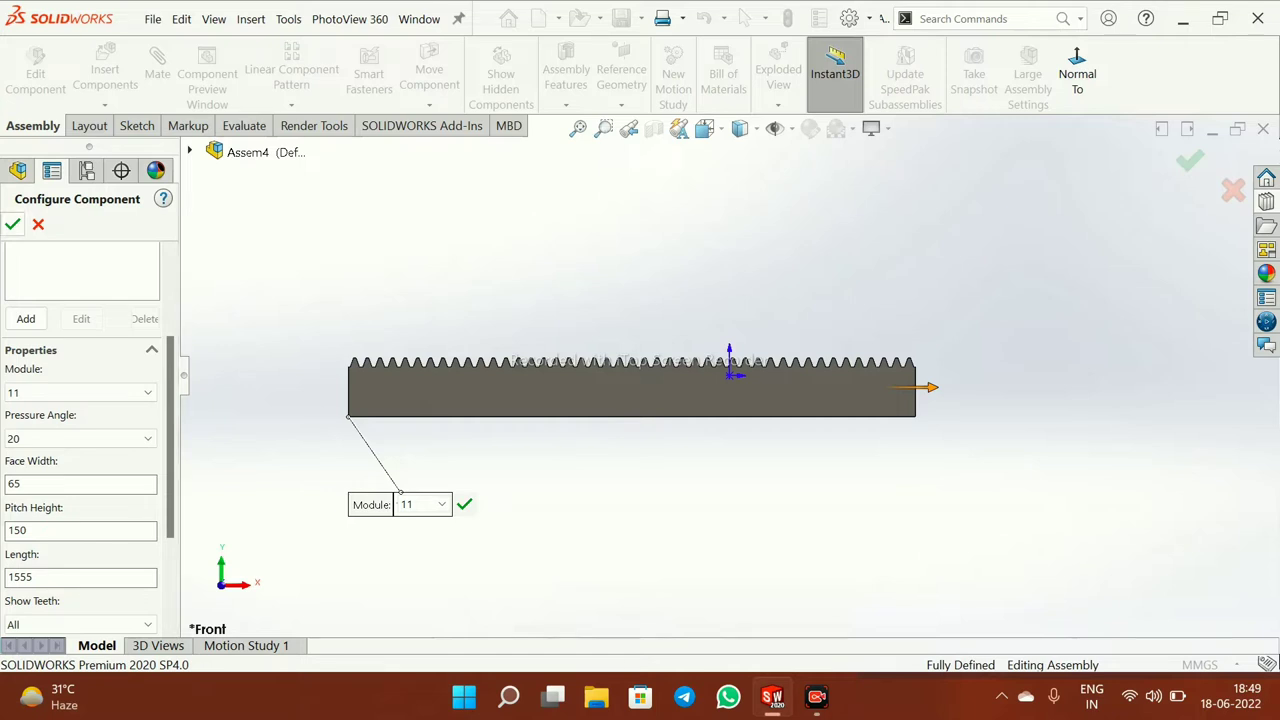
pyautogui.click(12, 224)
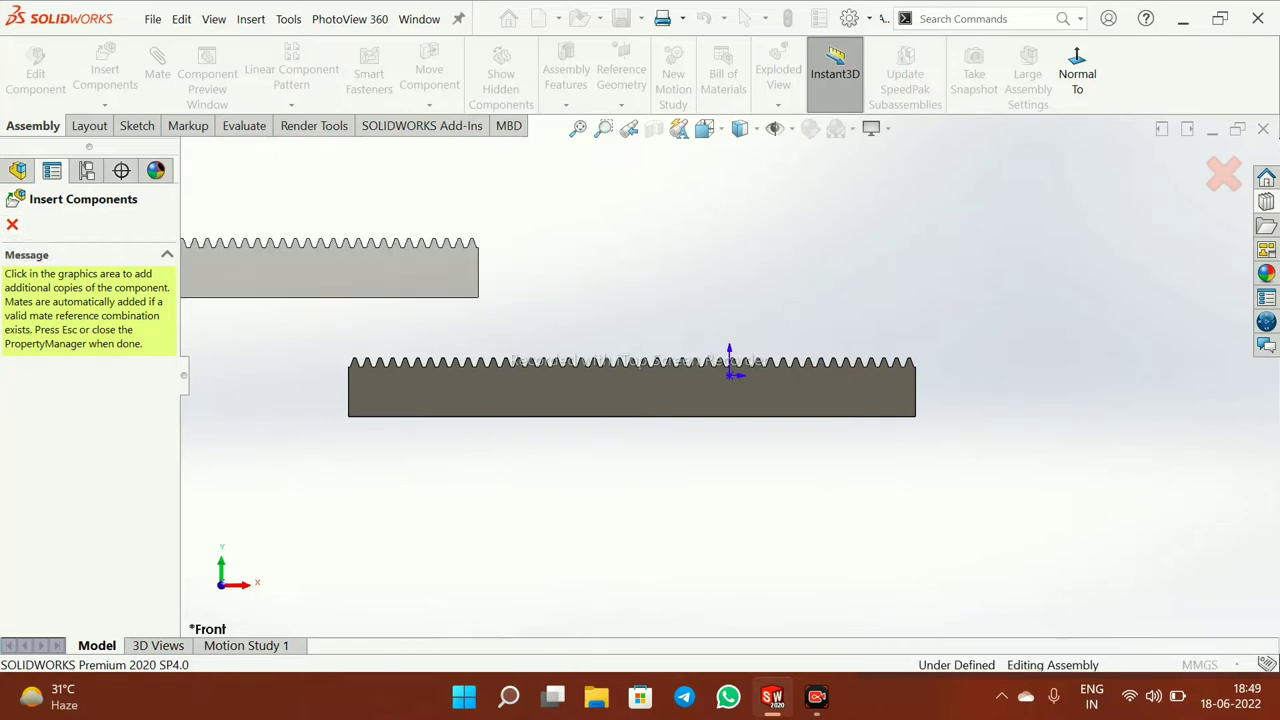
pyautogui.click(12, 224)
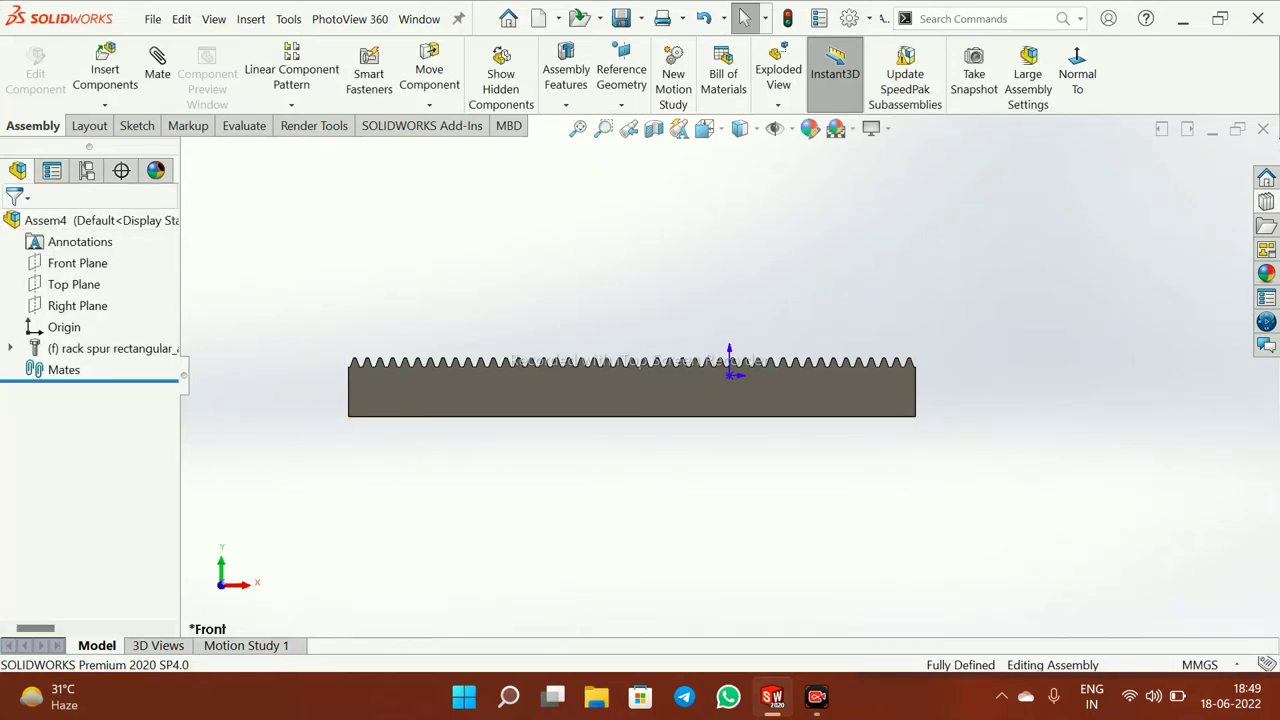
# Insert a Spur Gear from the Toolbox's ANSI Metric gears into the assembly, placing it above the rack
pyautogui.moveTo(640, 390); pyautogui.dragTo(712, 440, button='middle')
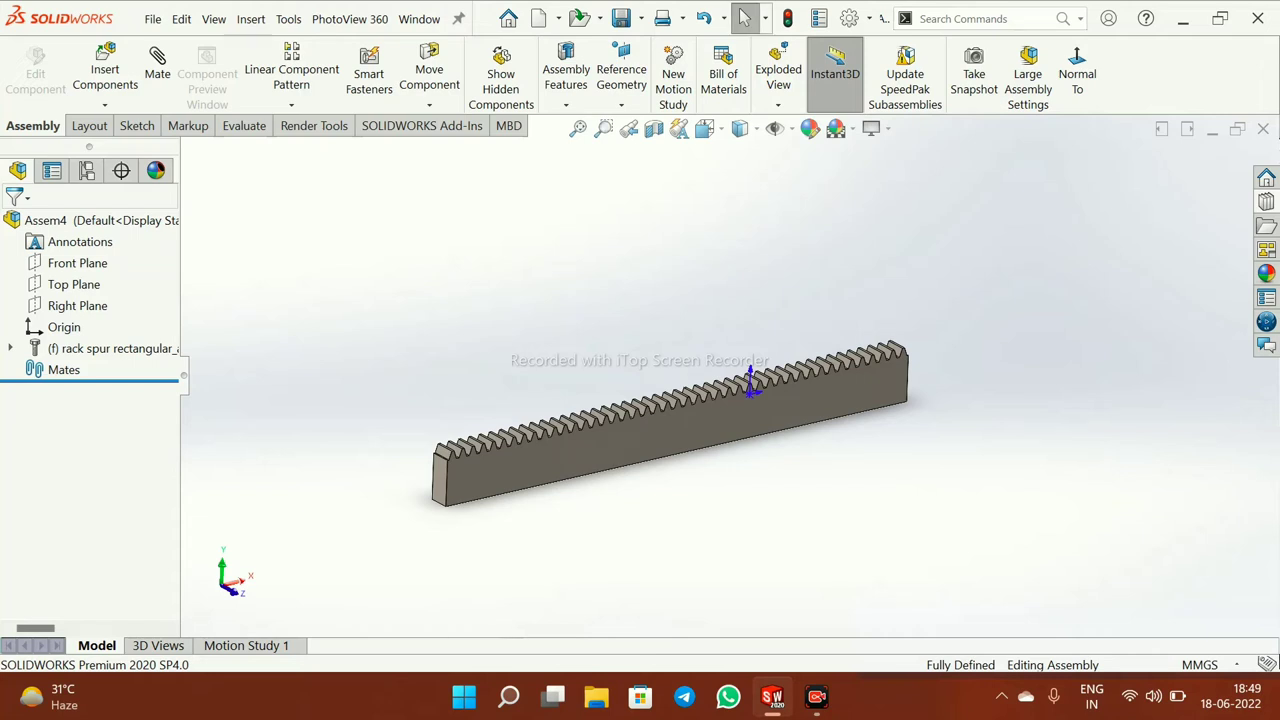
pyautogui.click(1266, 201)
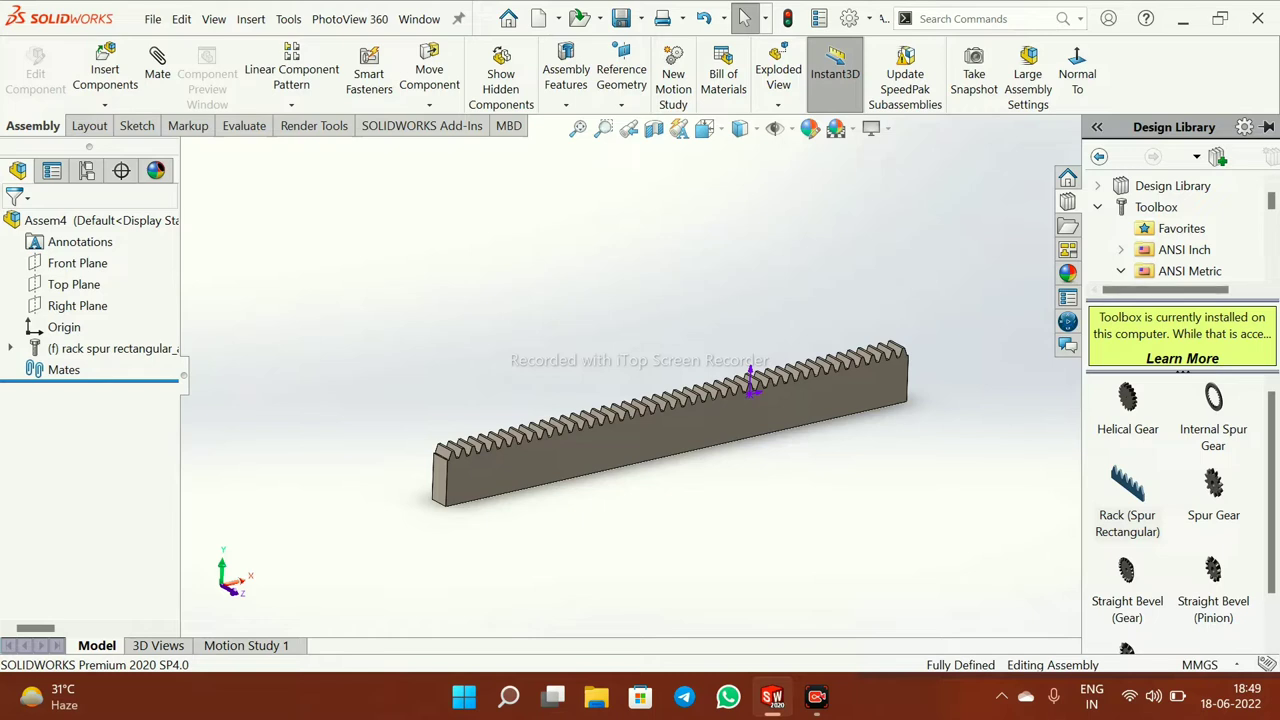
pyautogui.moveTo(1213, 487)
pyautogui.moveTo(1213, 485); pyautogui.dragTo(531, 280)
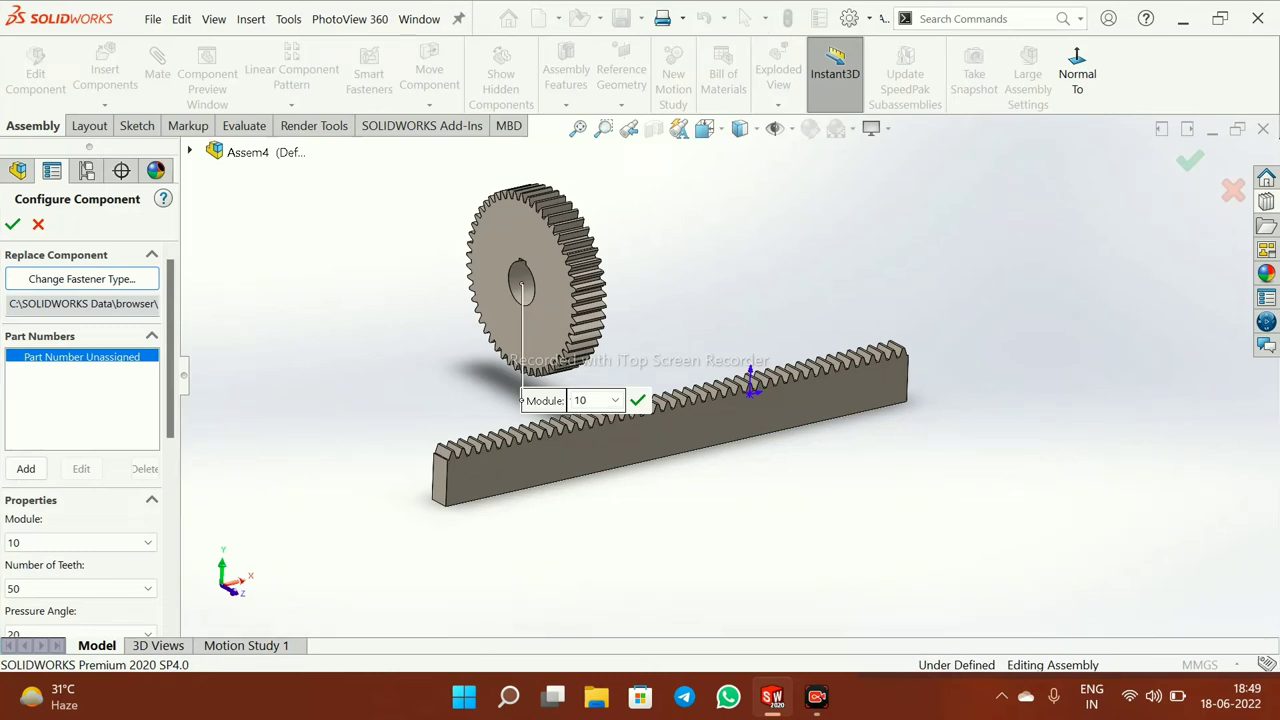
# Set the spur gear's number of teeth to 45
pyautogui.scroll(-3, 88, 435)
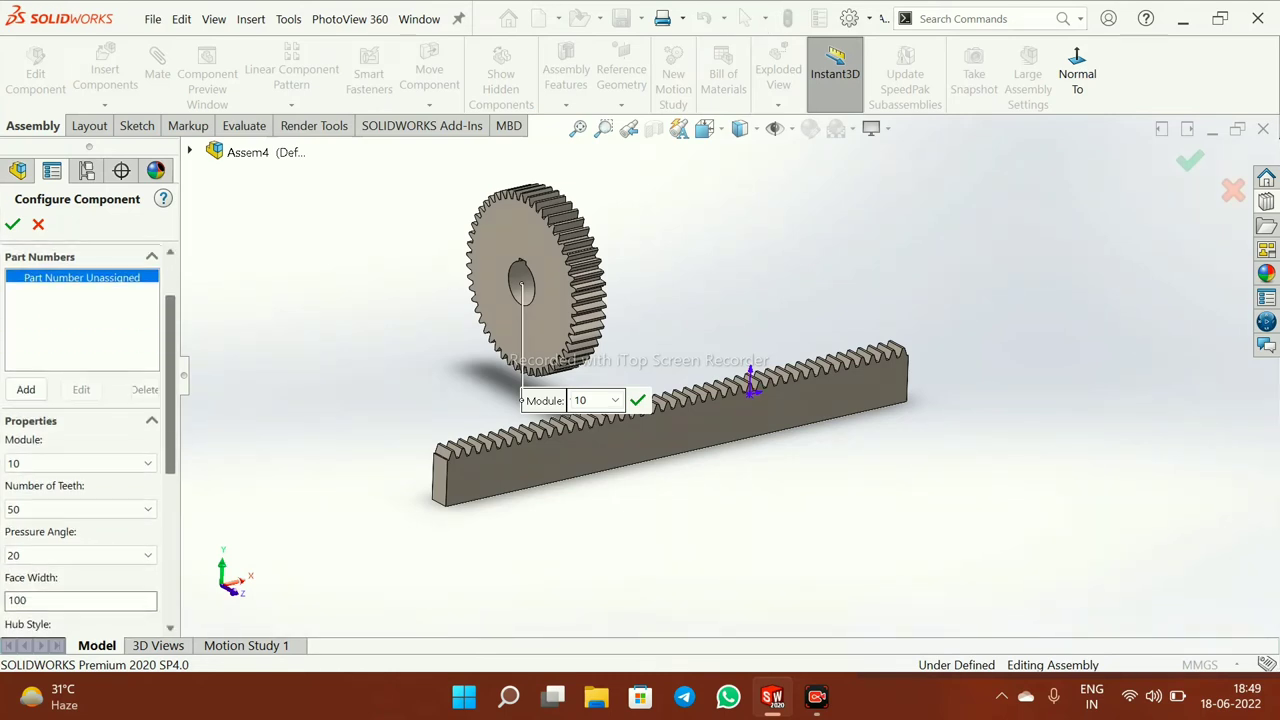
pyautogui.scroll(-1, 80, 415)
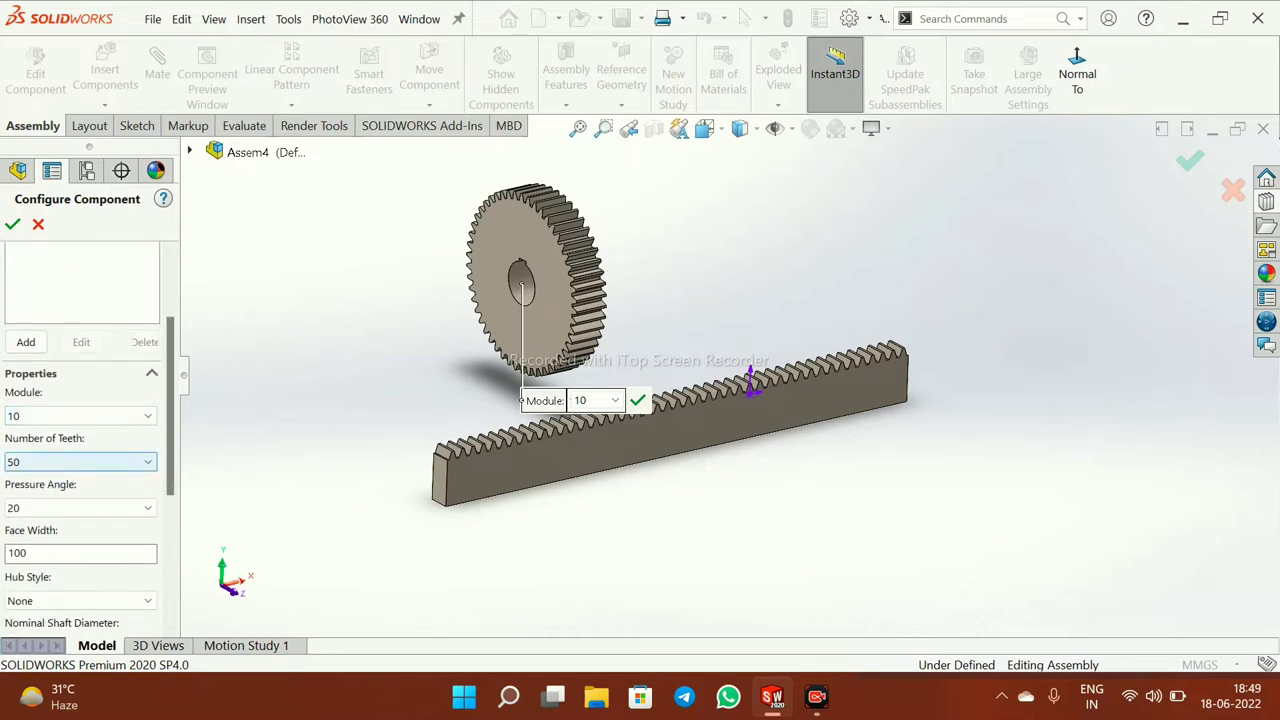
pyautogui.click(80, 461)
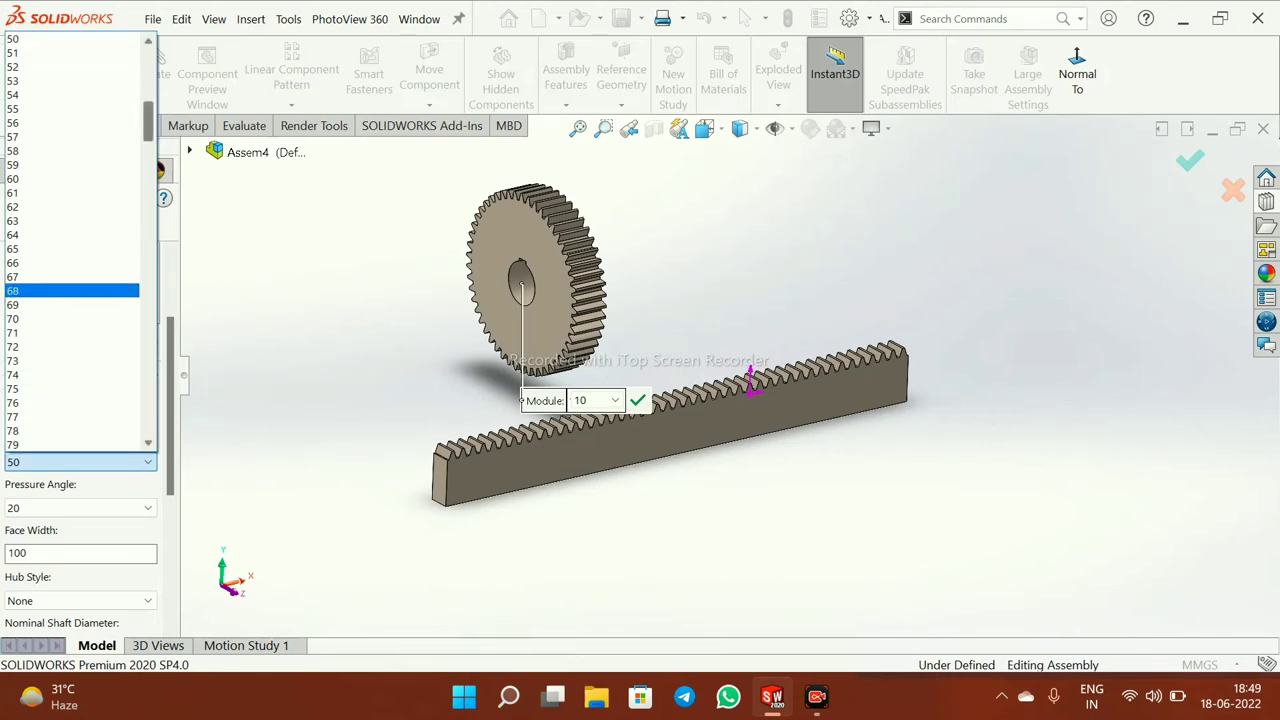
pyautogui.scroll(5, 72, 240)
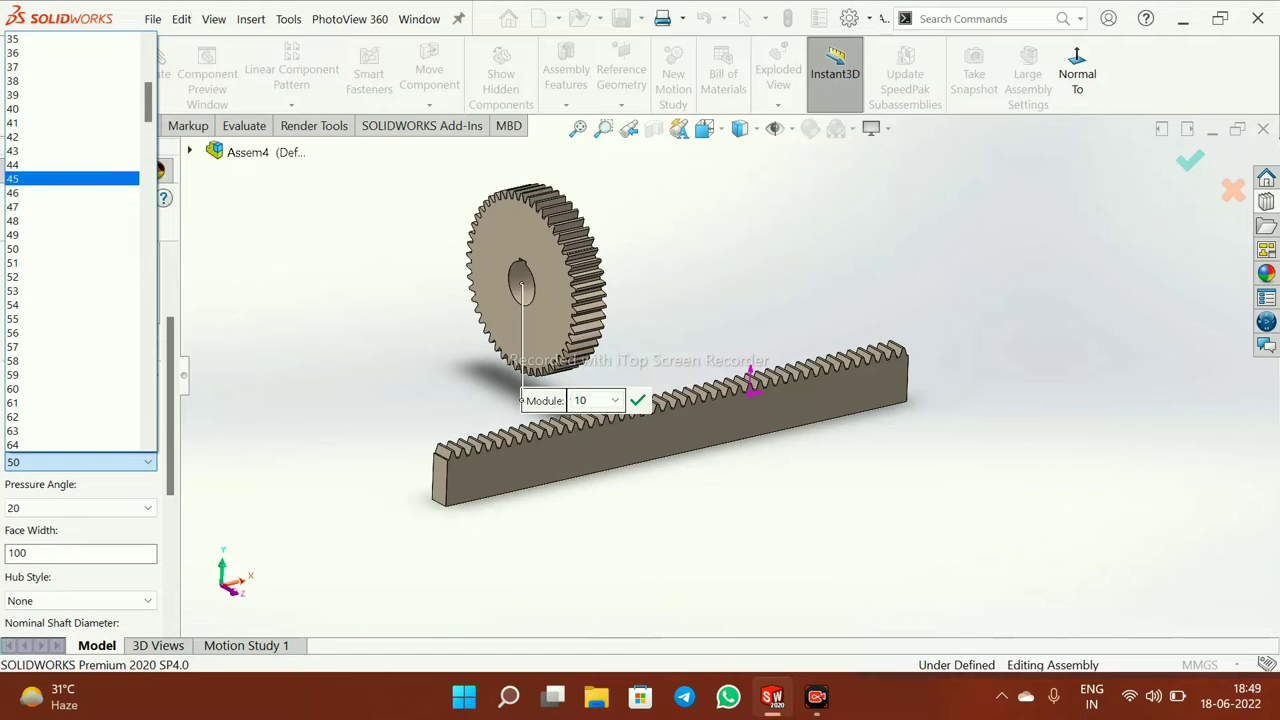
pyautogui.click(70, 178)
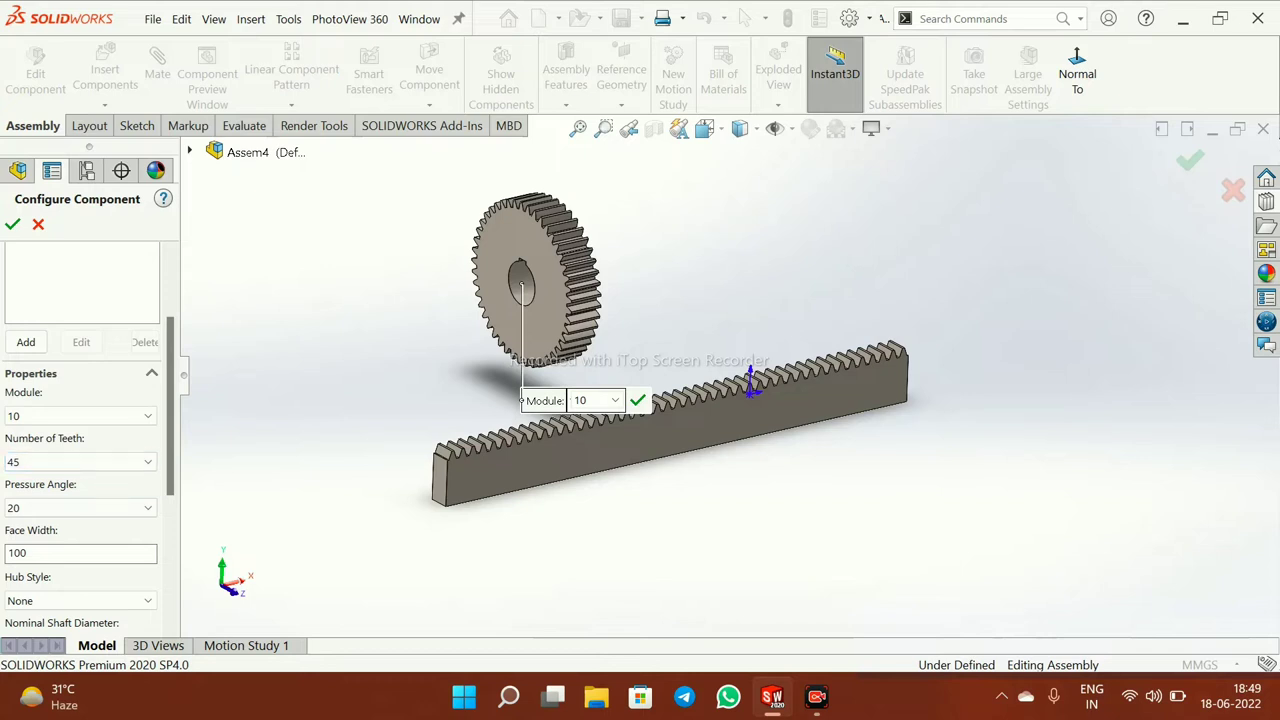
# Set the spur gear's face width to 65 and finish the insertion with a single copy
pyautogui.doubleClick(18, 553)
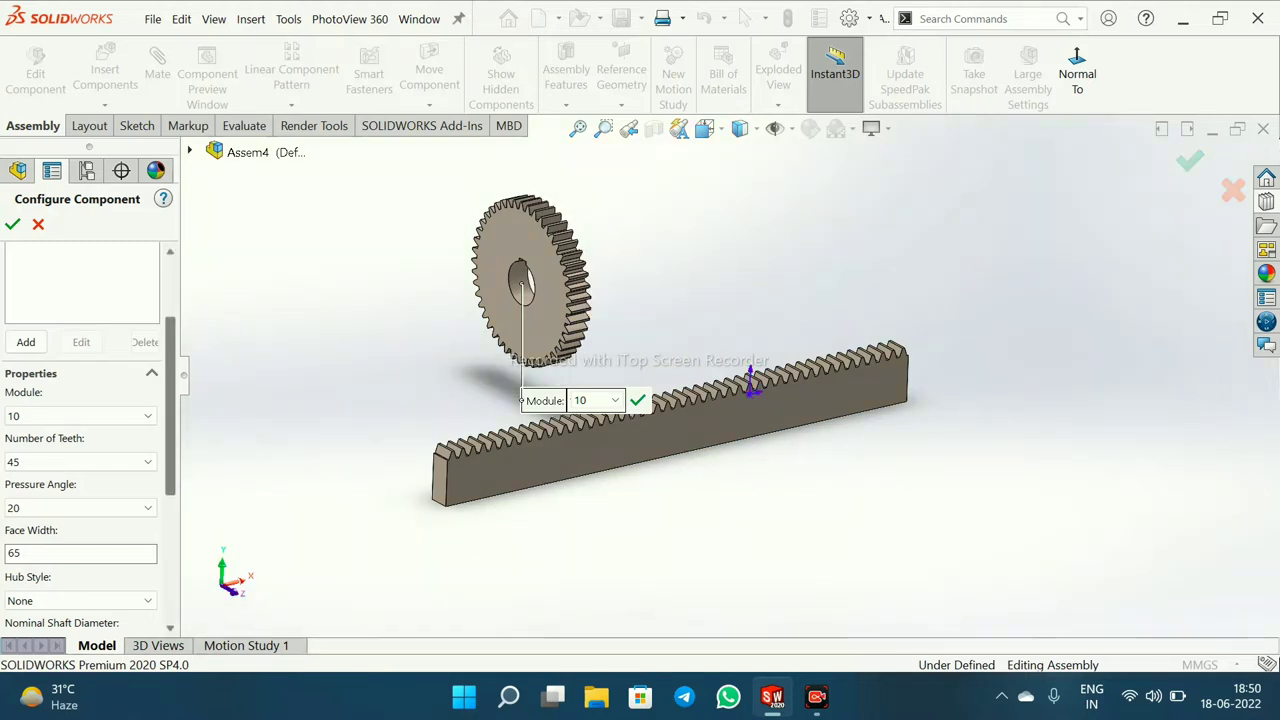
pyautogui.scroll(-3, 89, 467)
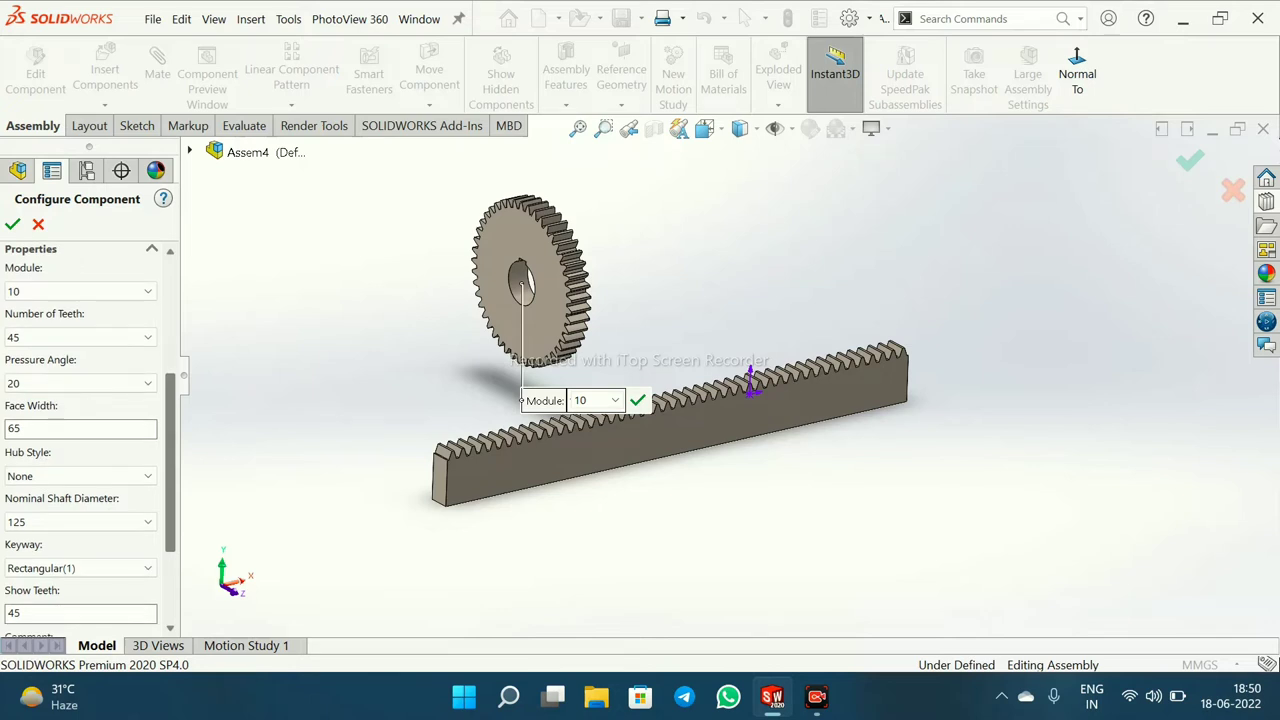
pyautogui.scroll(-1, 89, 434)
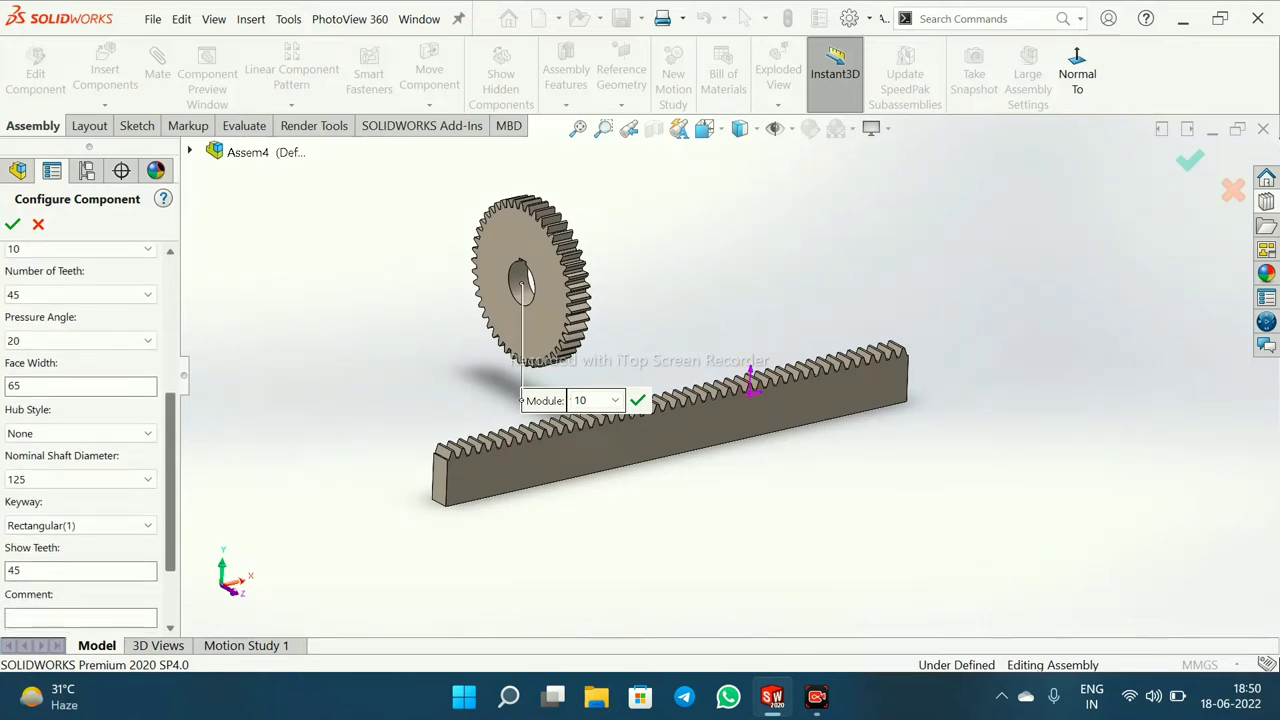
pyautogui.scroll(-1, 89, 473)
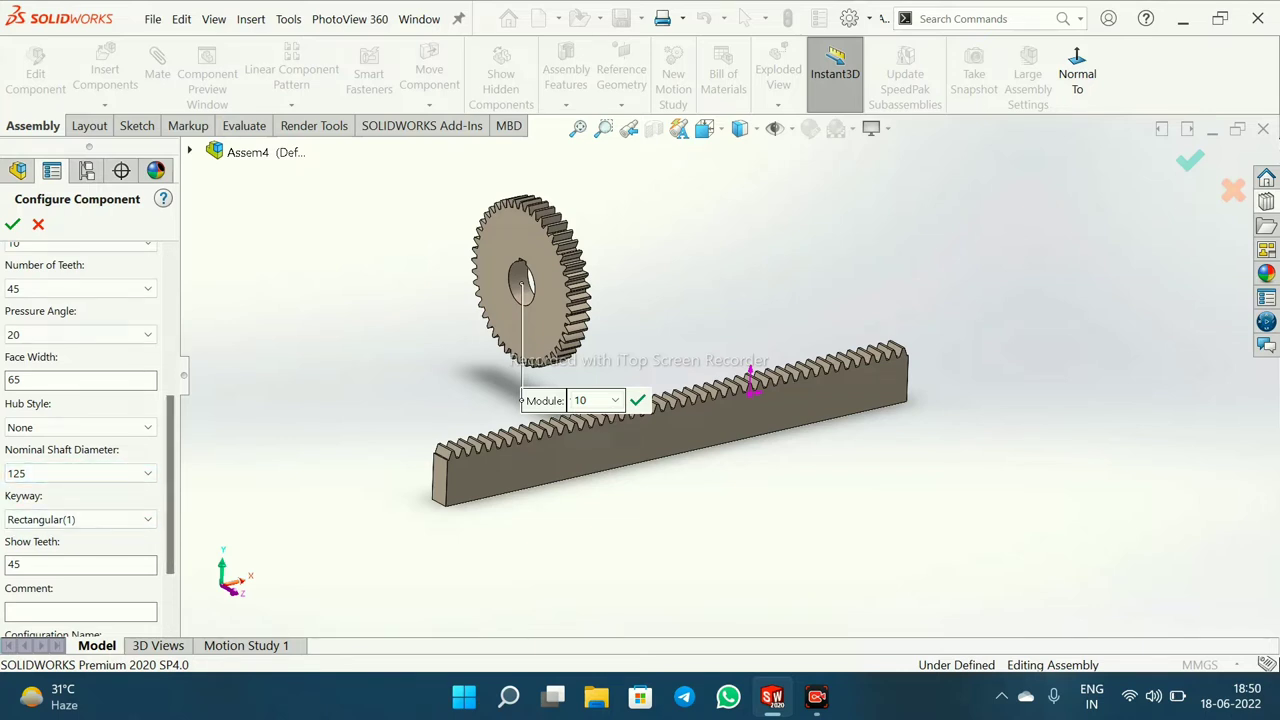
pyautogui.click(12, 224)
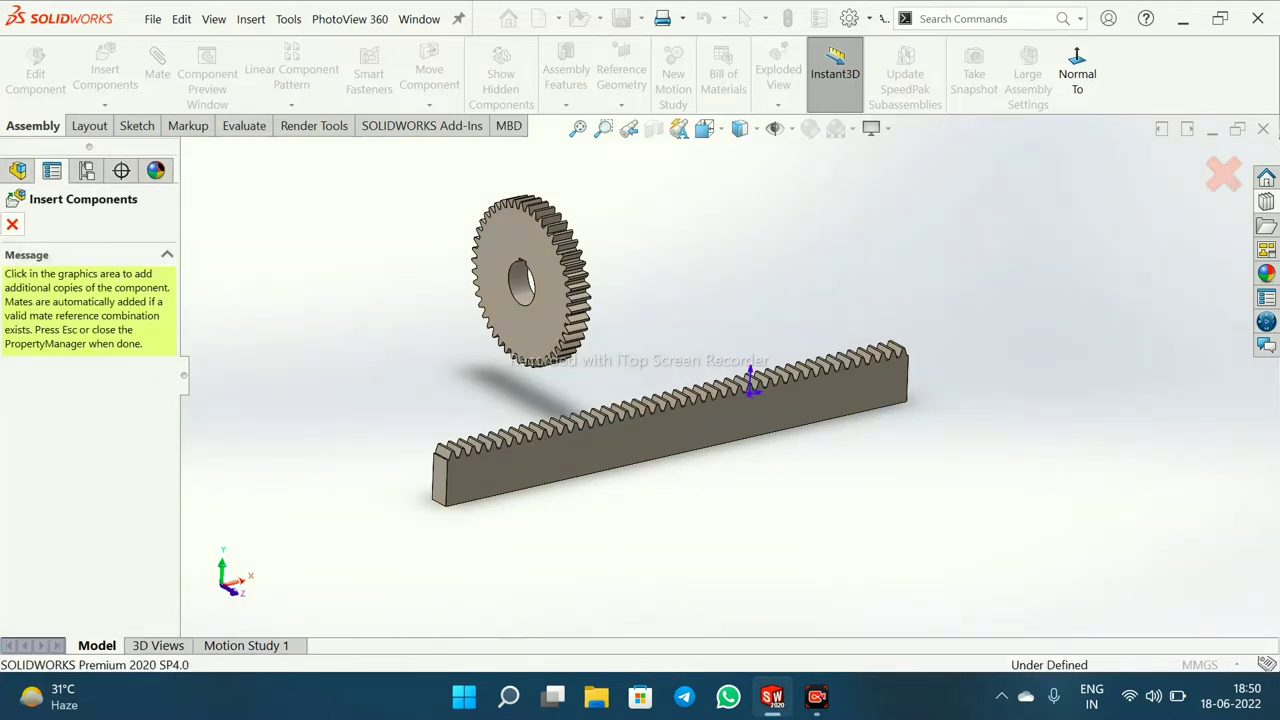
pyautogui.click(12, 224)
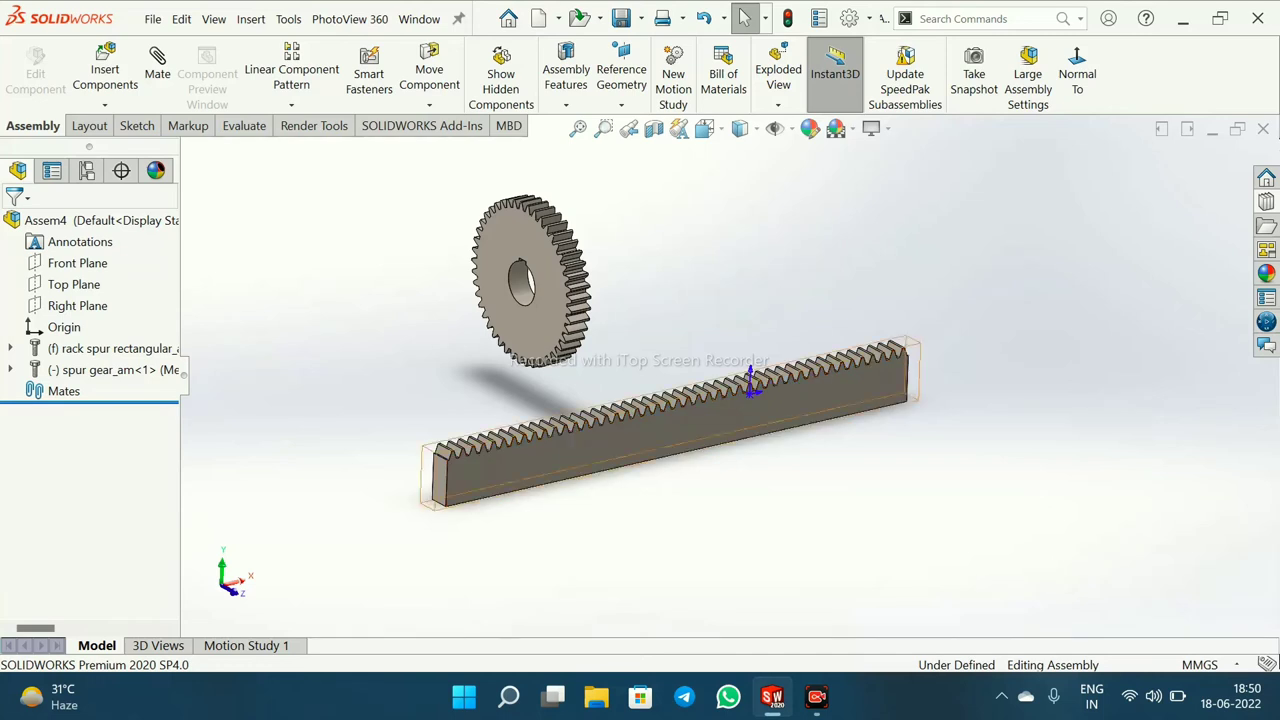
# Float the fixed rack component so that it can move
pyautogui.rightClick(70, 348)
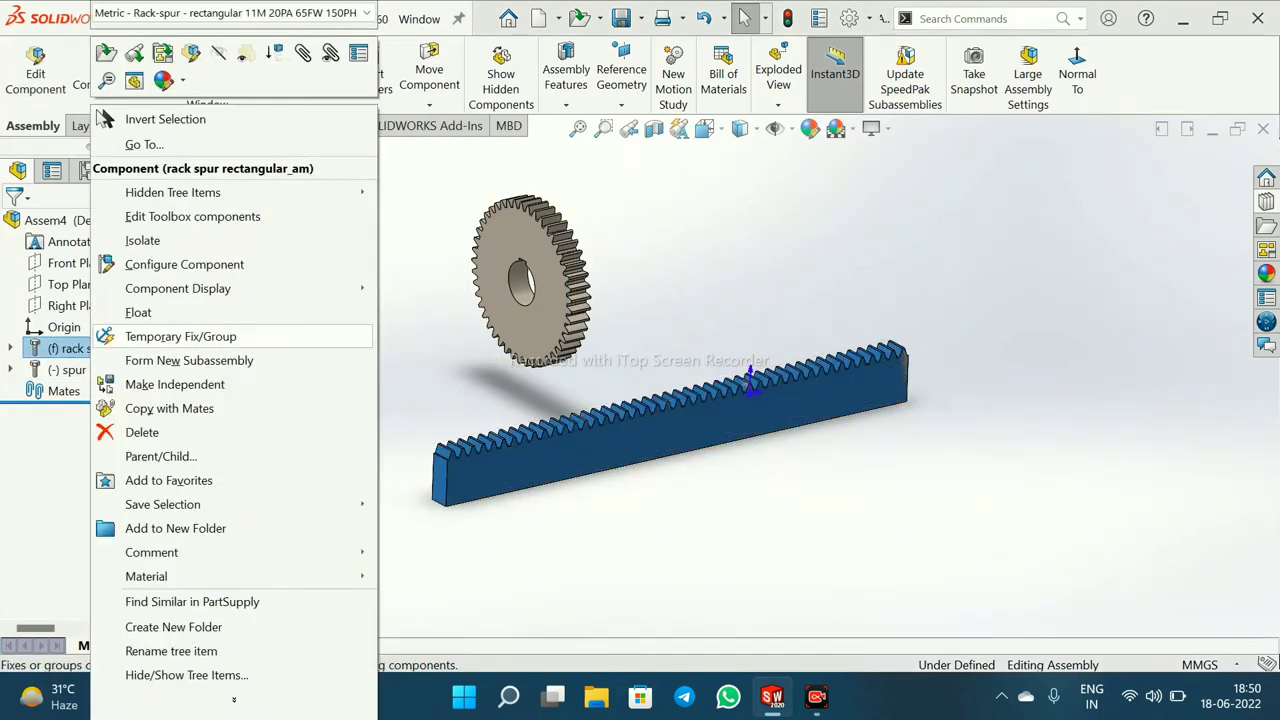
pyautogui.click(138, 312)
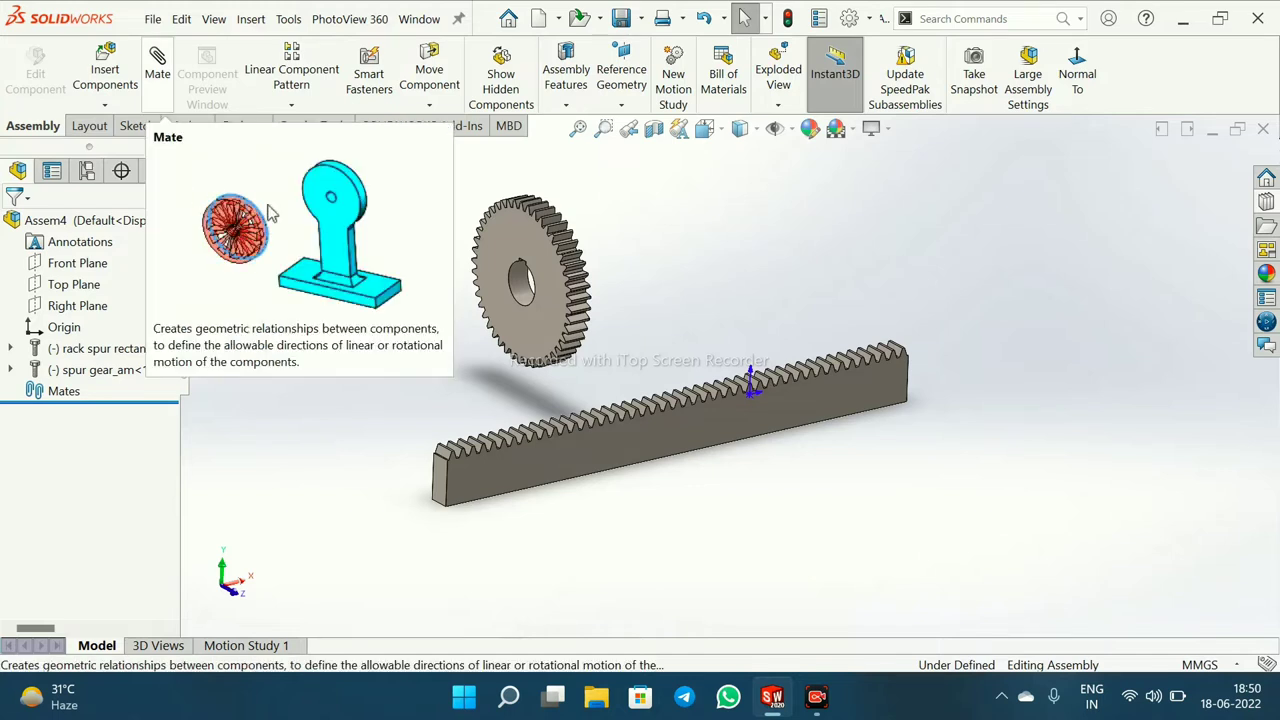
# Add a coincident mate between the rack's long side face and the spur gear's flat face
pyautogui.click(157, 62)
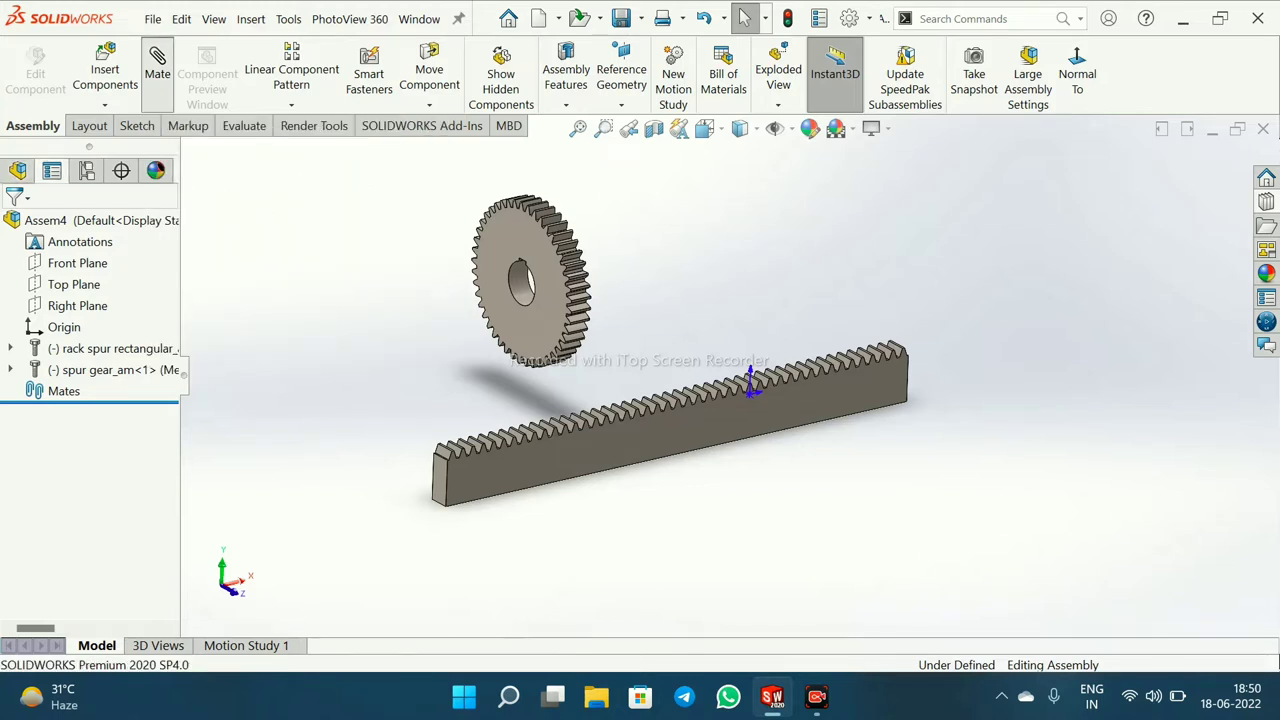
pyautogui.click(38, 224)
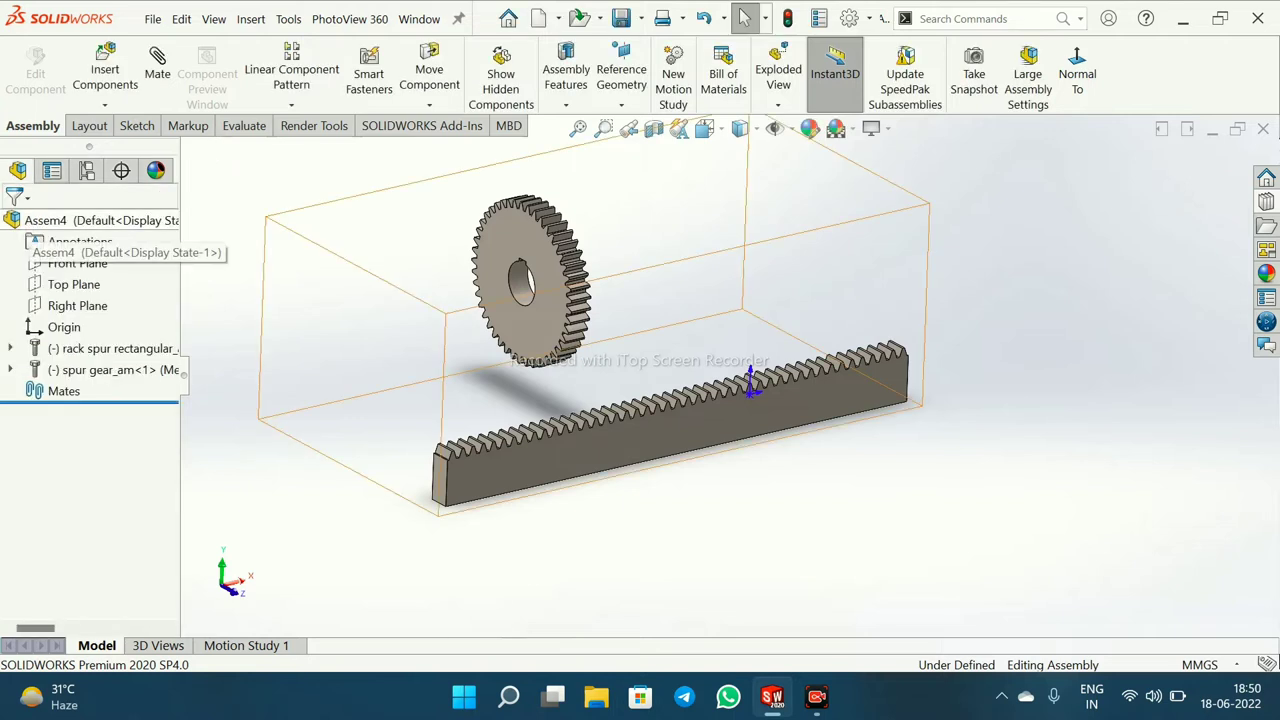
pyautogui.click(157, 62)
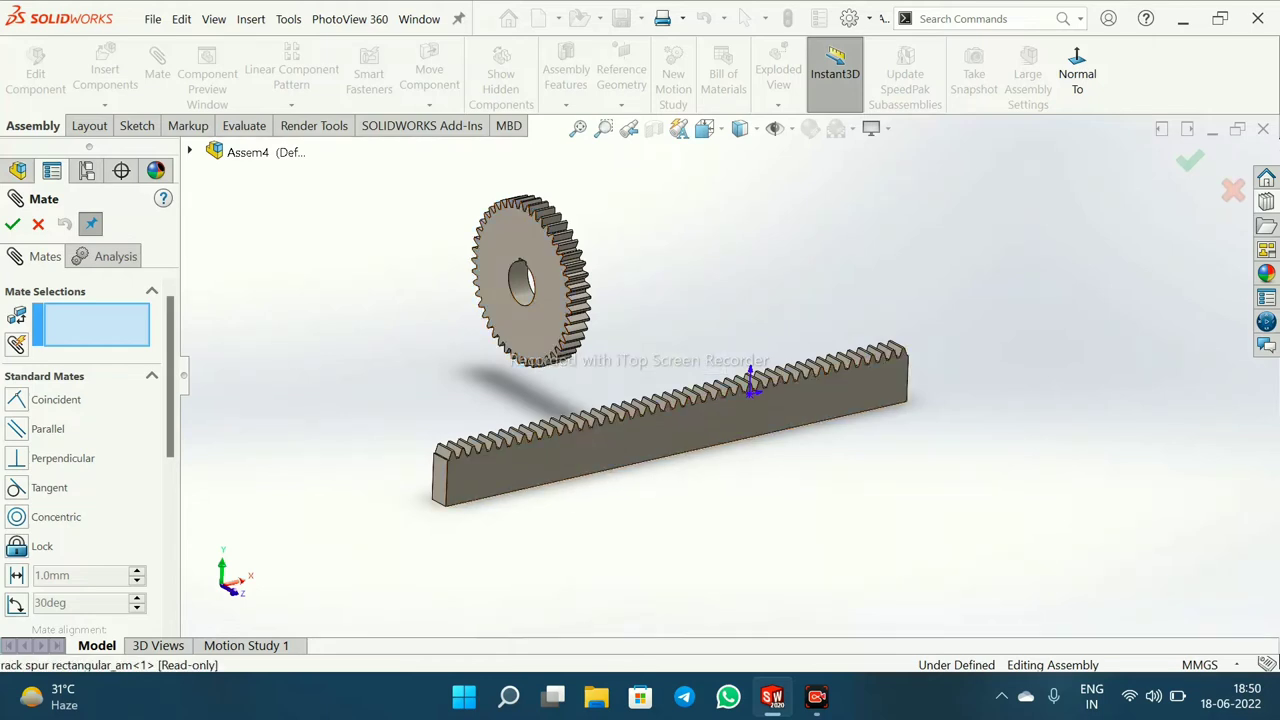
pyautogui.click(587, 441)
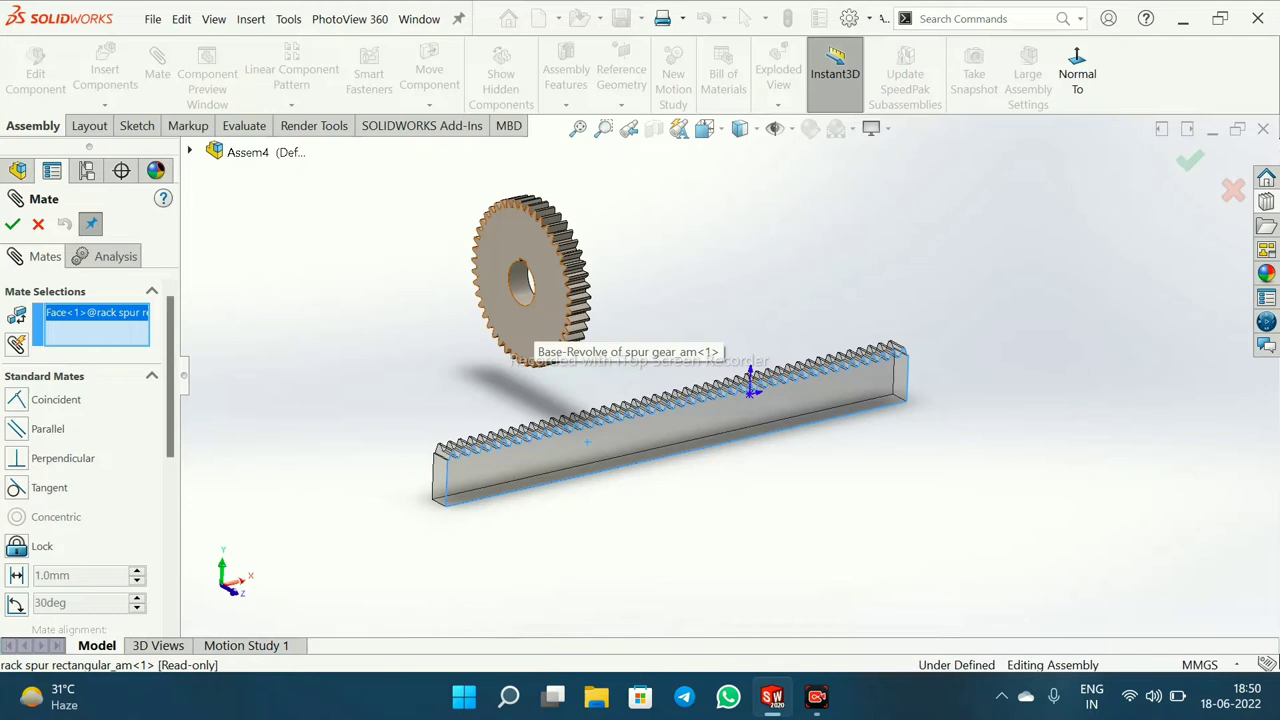
pyautogui.click(528, 340)
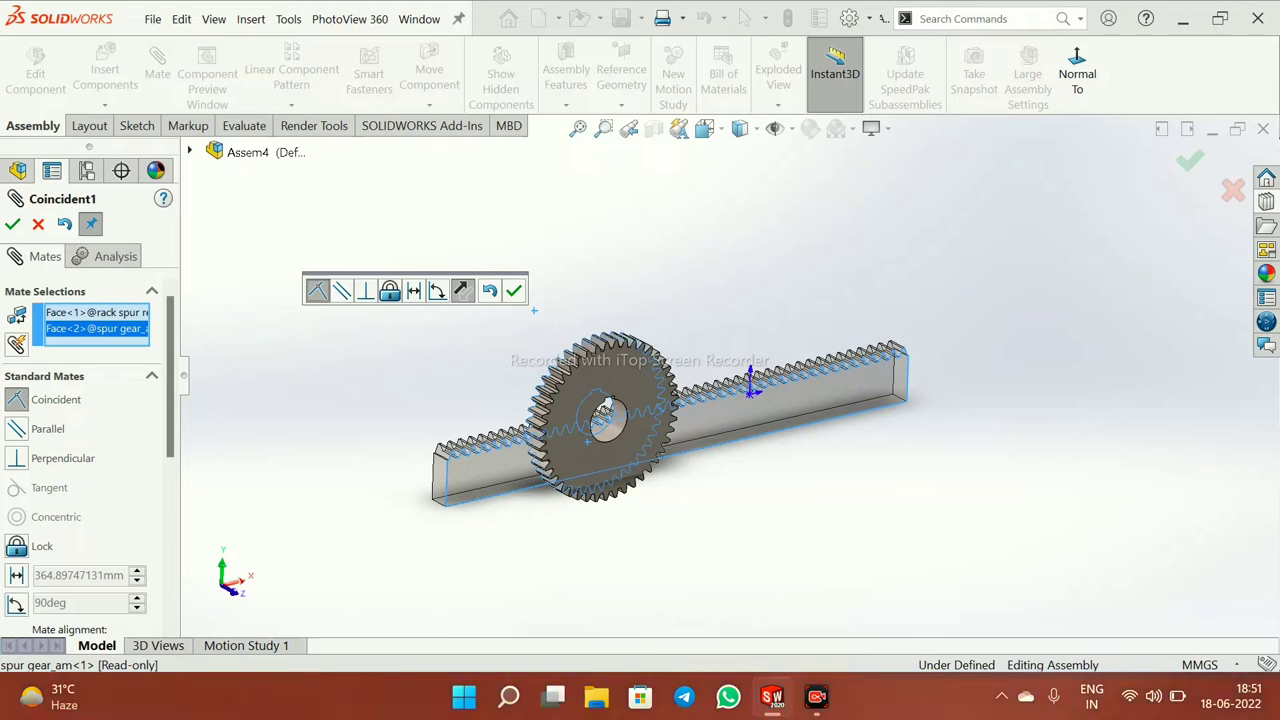
pyautogui.click(513, 290)
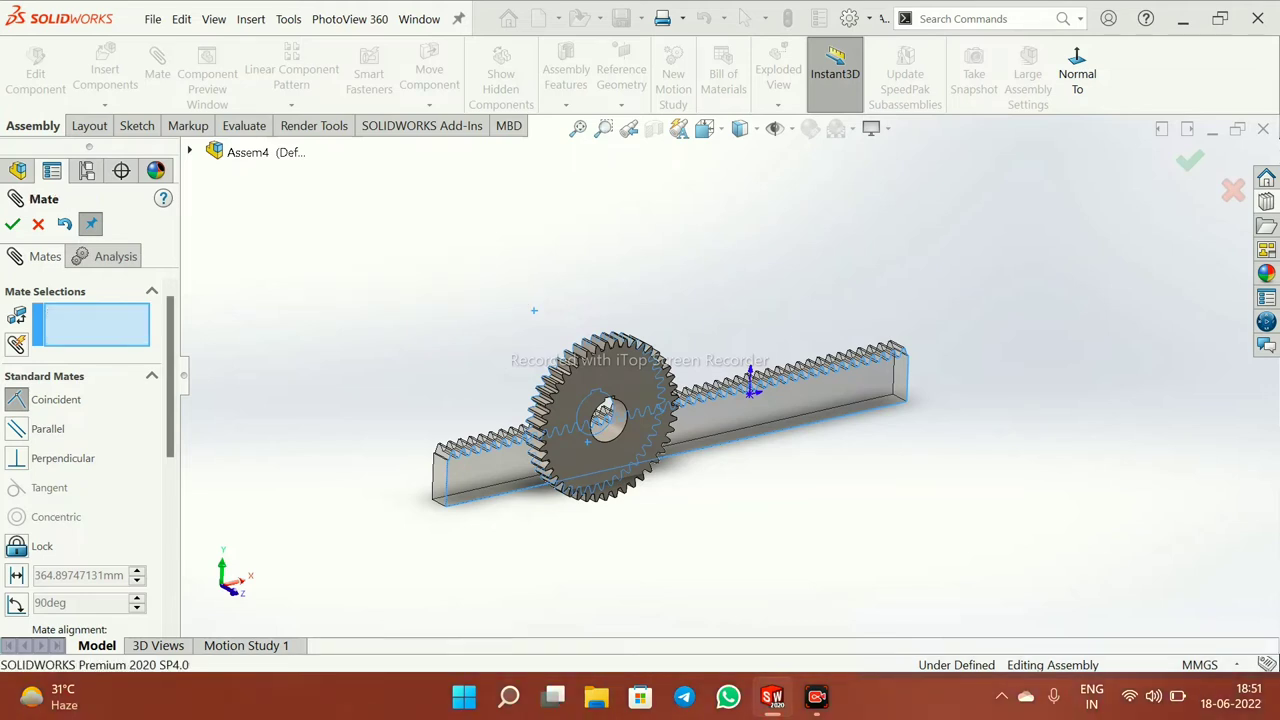
# Add a parallel mate between the gear's outer flat face and the rack's long side face
pyautogui.hotkey('ctrl', '1')
pyautogui.moveTo(610, 400); pyautogui.dragTo(740, 425, button='middle')
pyautogui.scroll(-4, 787, 357)
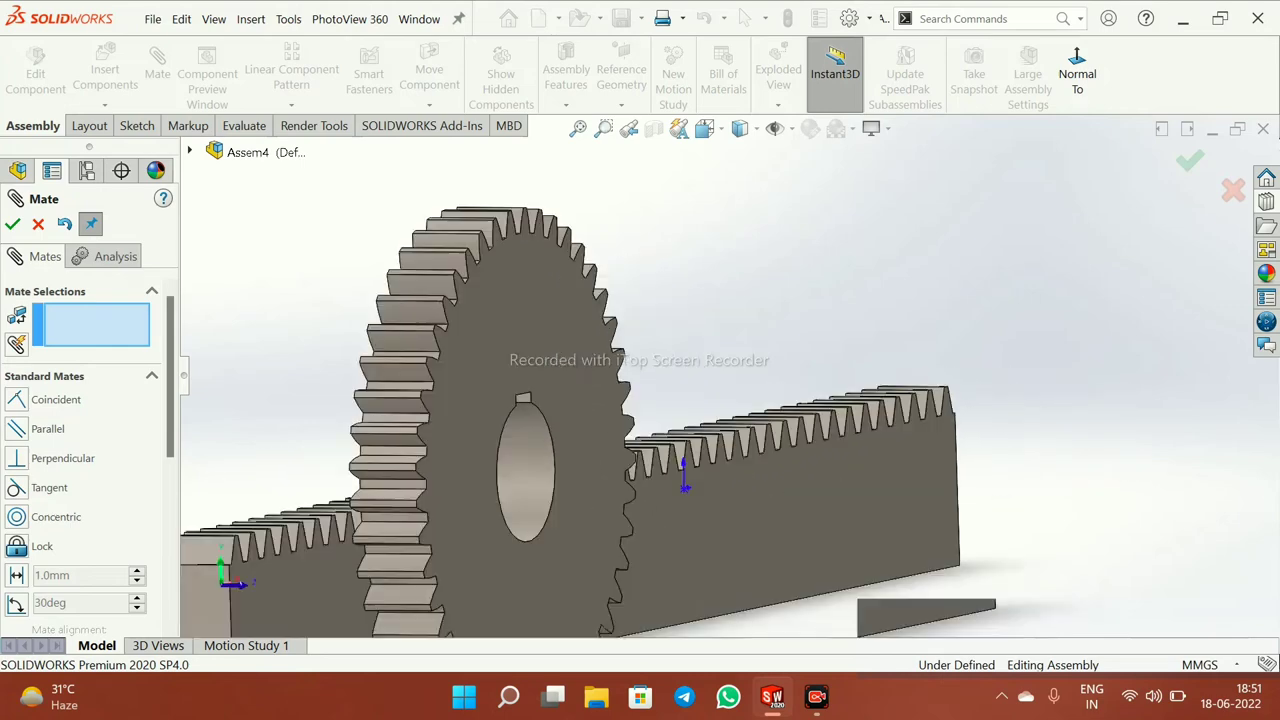
pyautogui.click(578, 128)
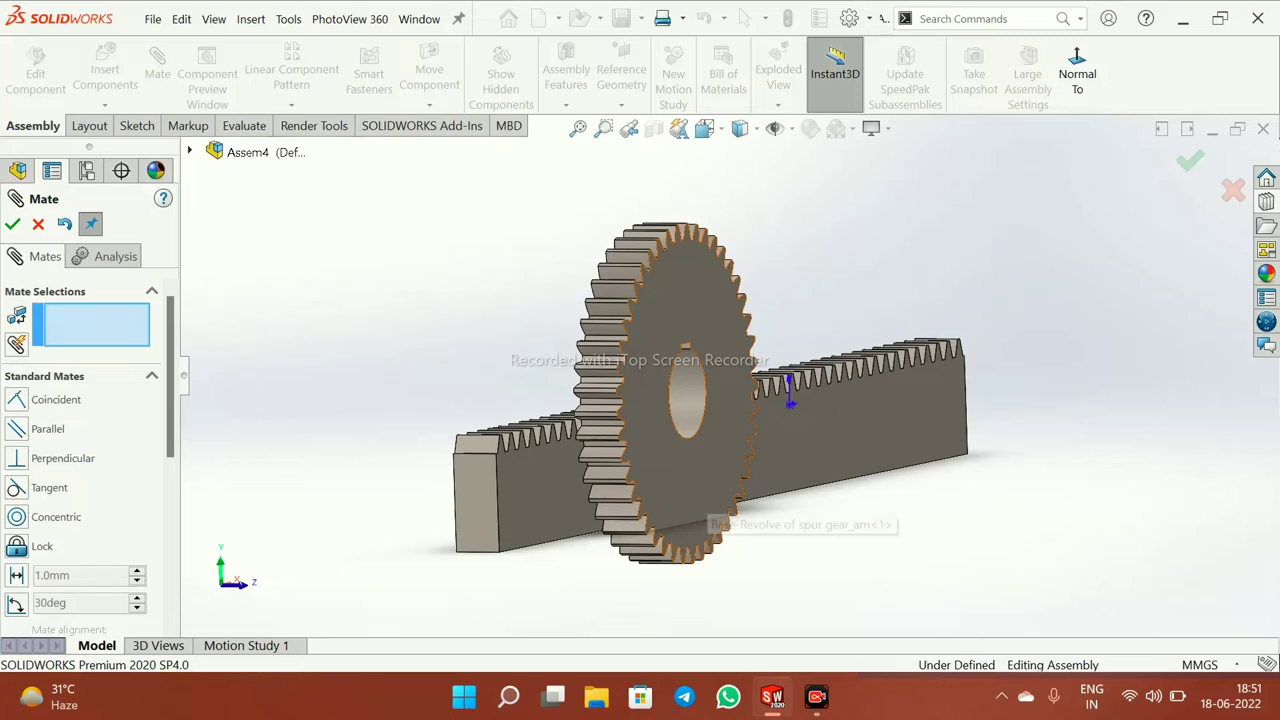
pyautogui.click(706, 490)
pyautogui.click(791, 425)
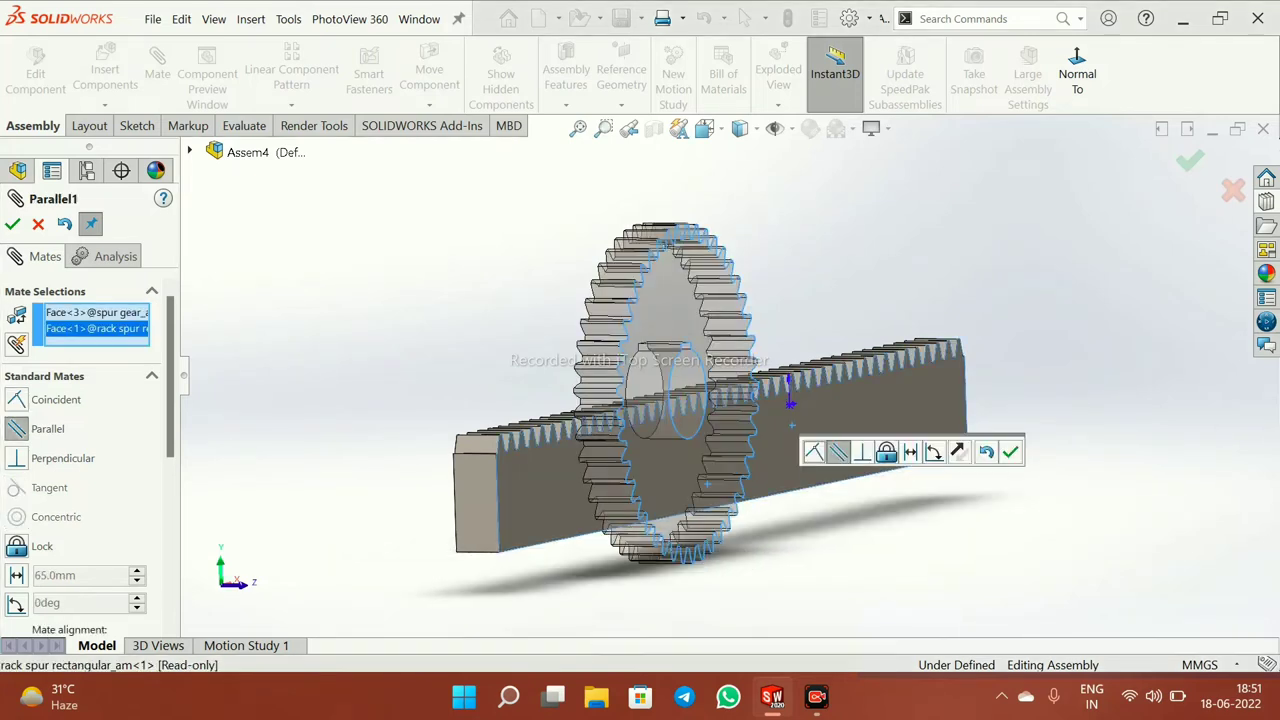
pyautogui.click(1010, 452)
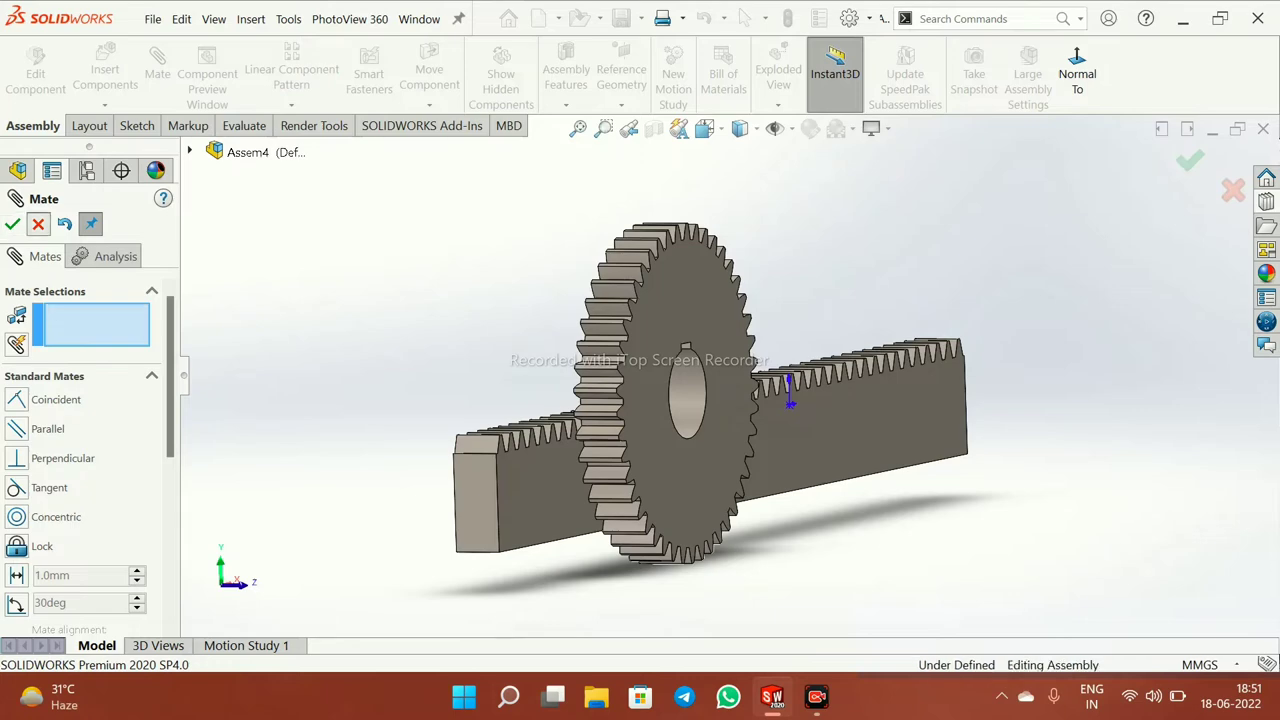
# Delete both the coincident and the parallel mate between the rack and the gear
pyautogui.press('Escape')
pyautogui.click(10, 391)
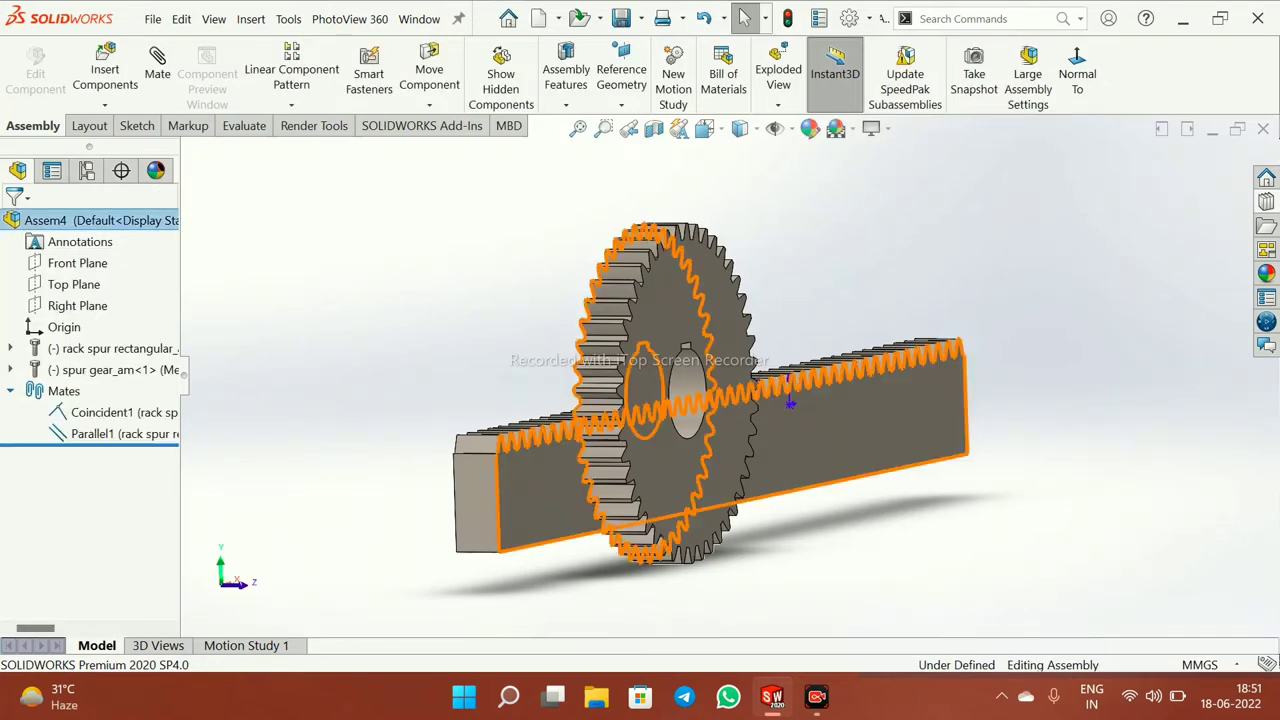
pyautogui.rightClick(89, 413)
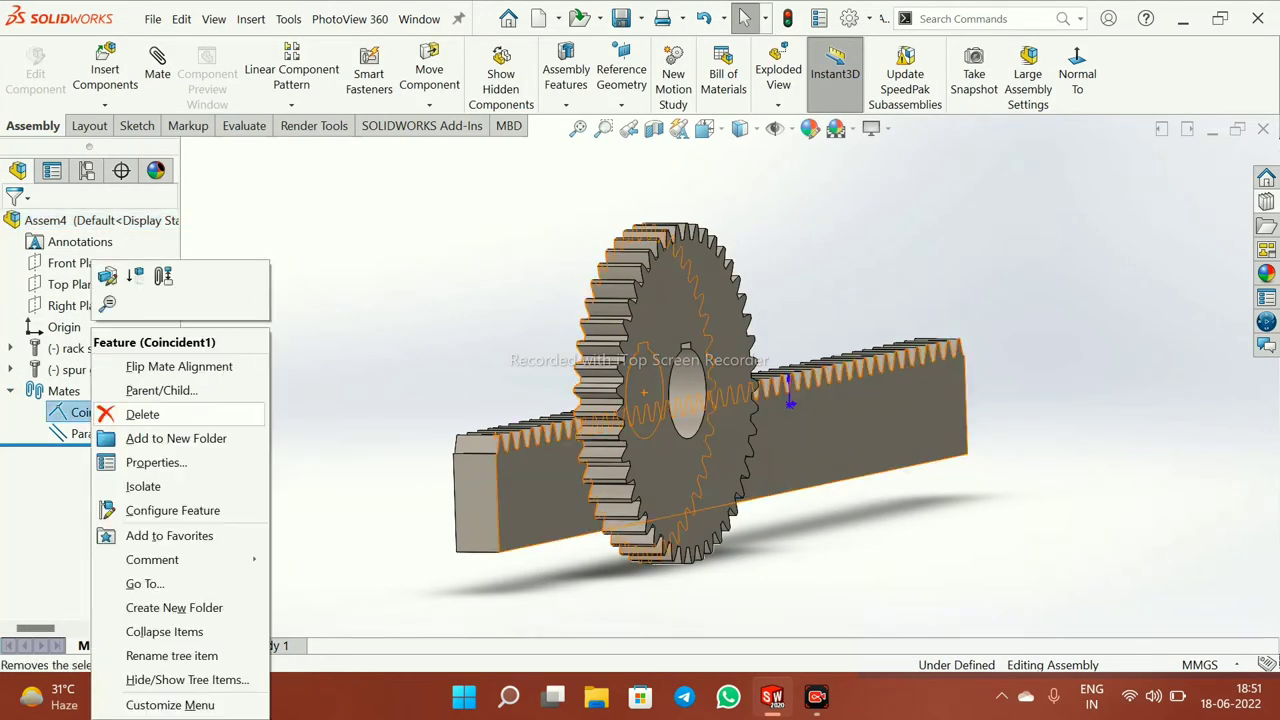
pyautogui.click(142, 414)
pyautogui.press('Delete')
pyautogui.press('Return')
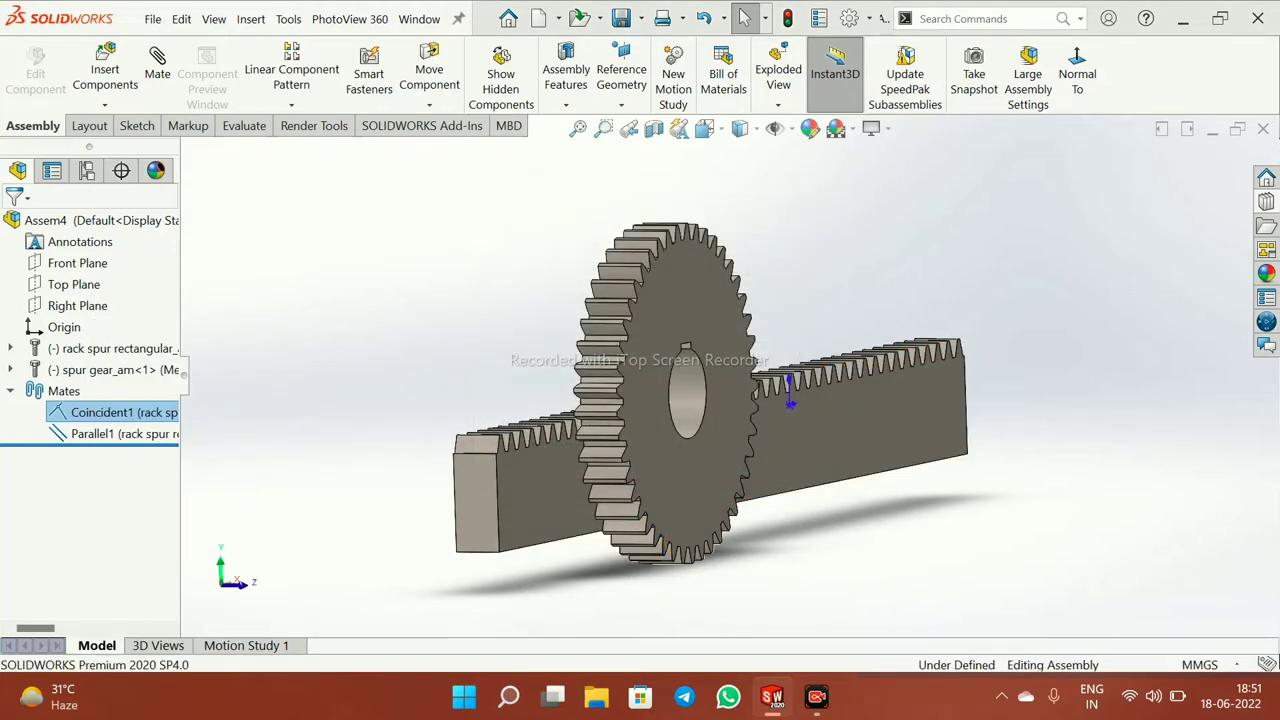
pyautogui.rightClick(100, 412)
pyautogui.click(149, 409)
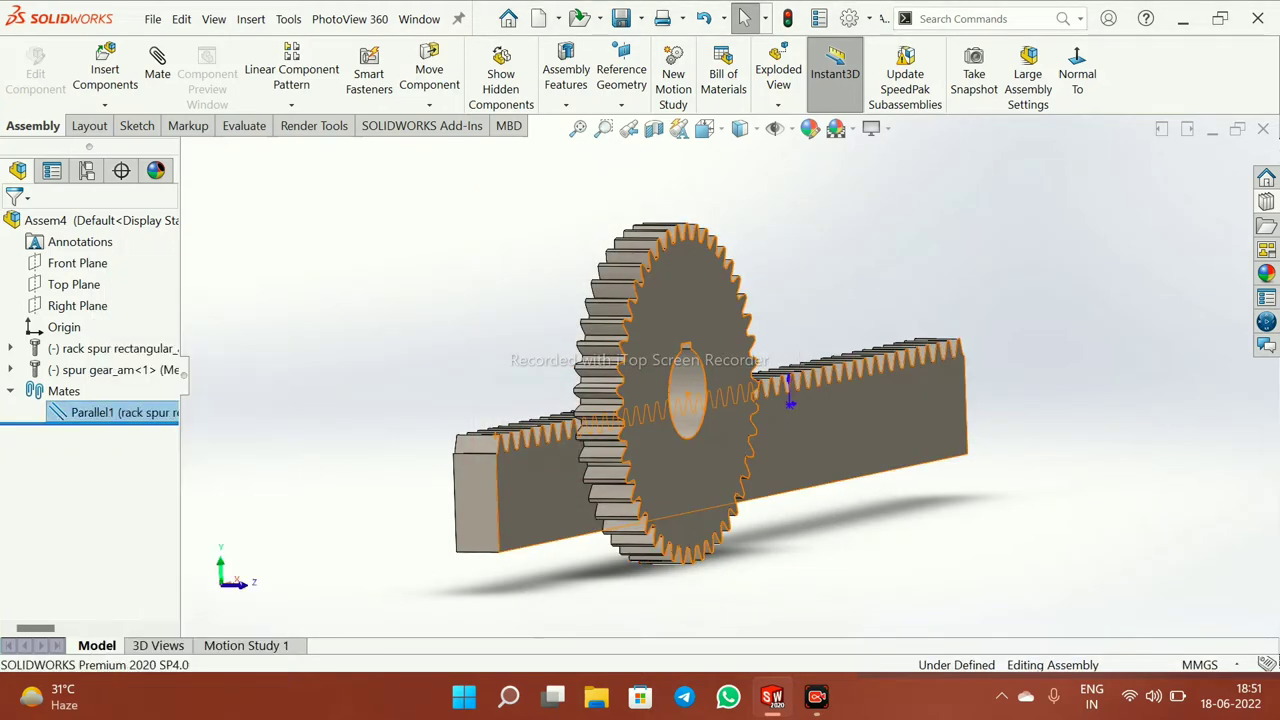
pyautogui.click(764, 243)
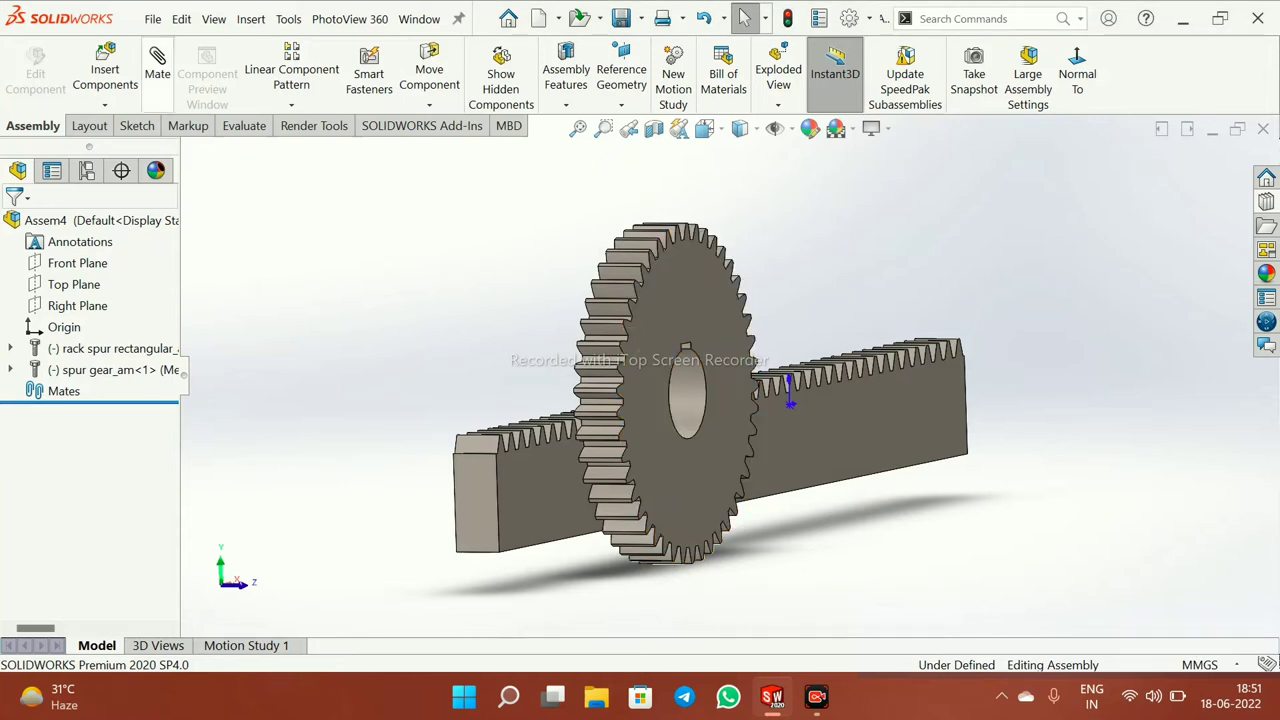
# Add a coincident mate making the gear's outer flat face flush with the rack's long side face
pyautogui.click(157, 60)
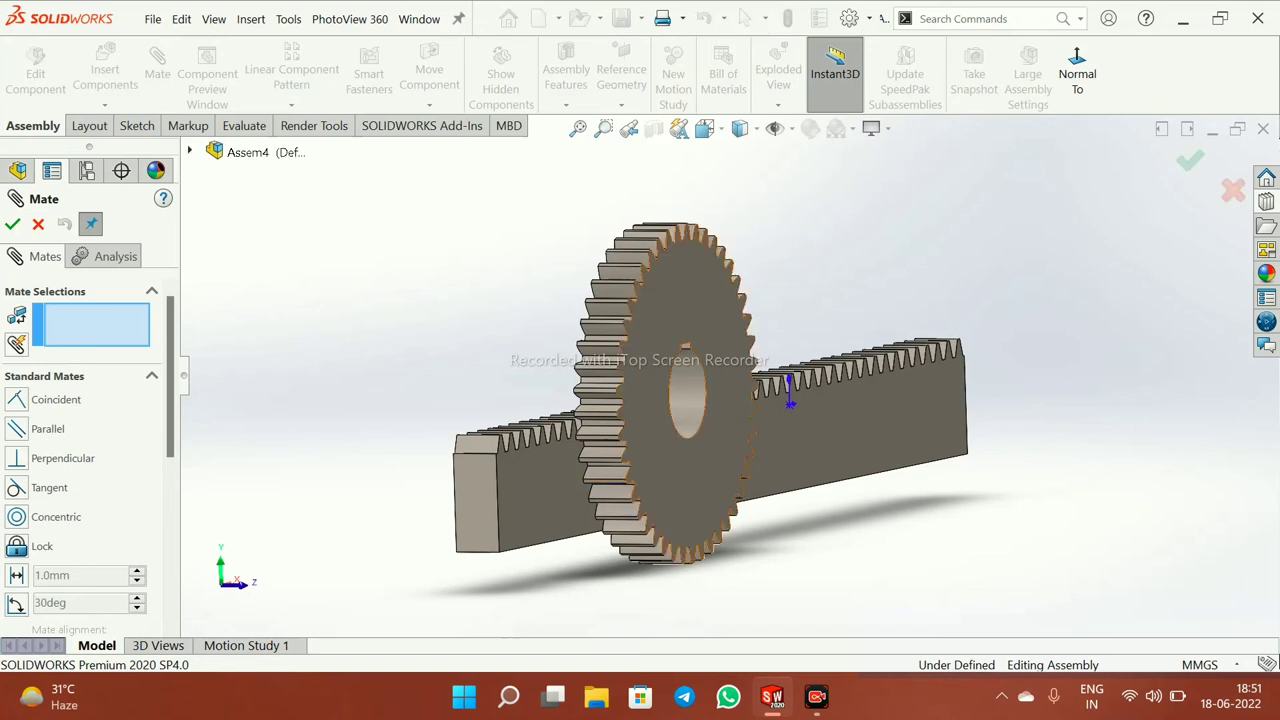
pyautogui.click(652, 452)
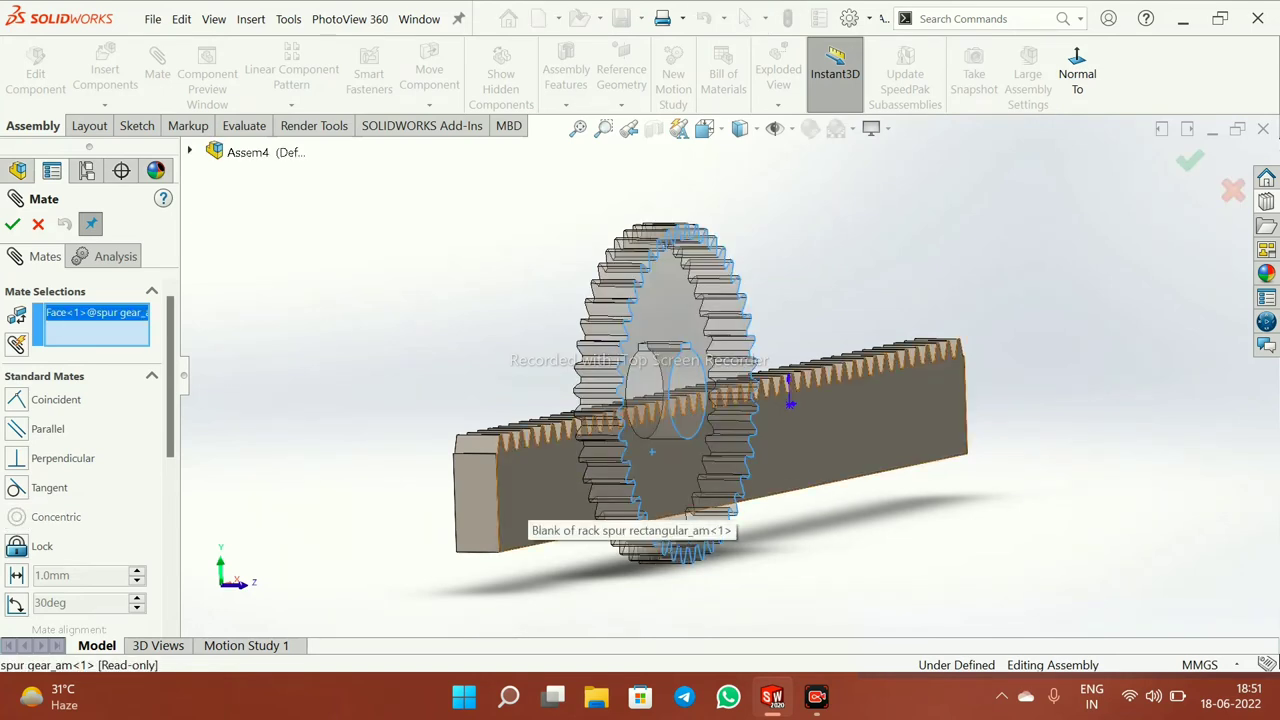
pyautogui.click(527, 489)
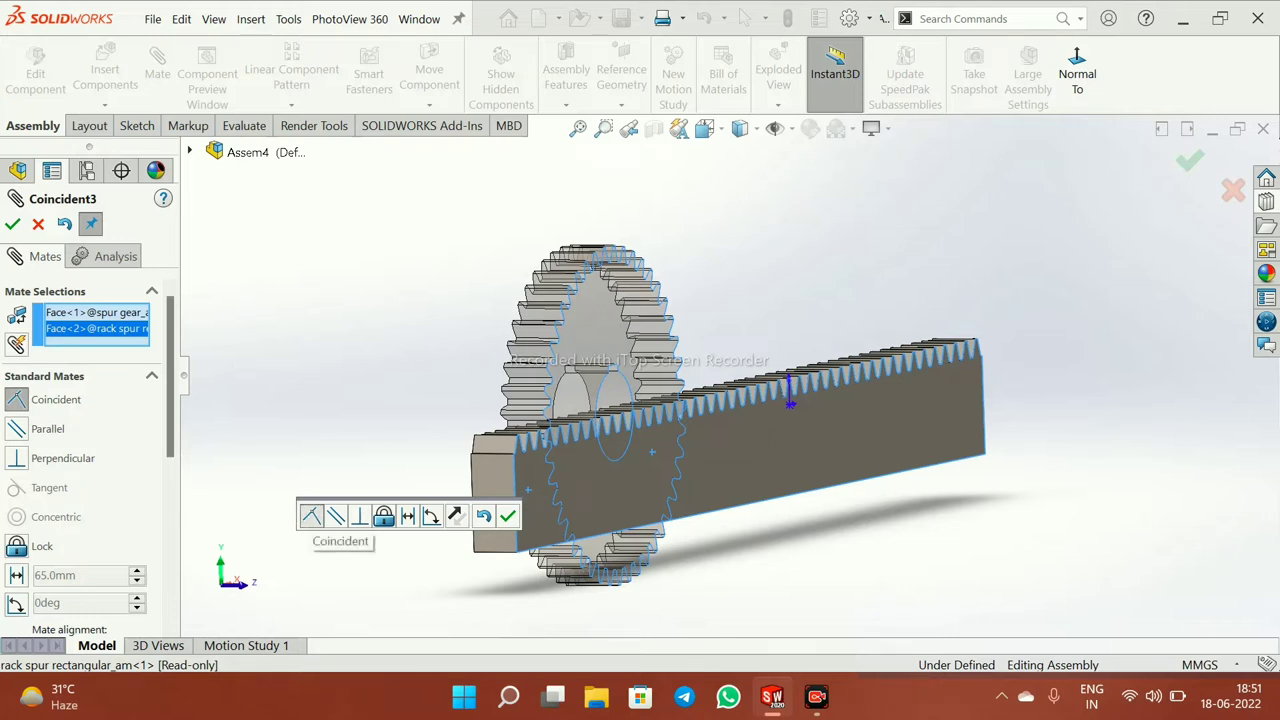
pyautogui.click(507, 516)
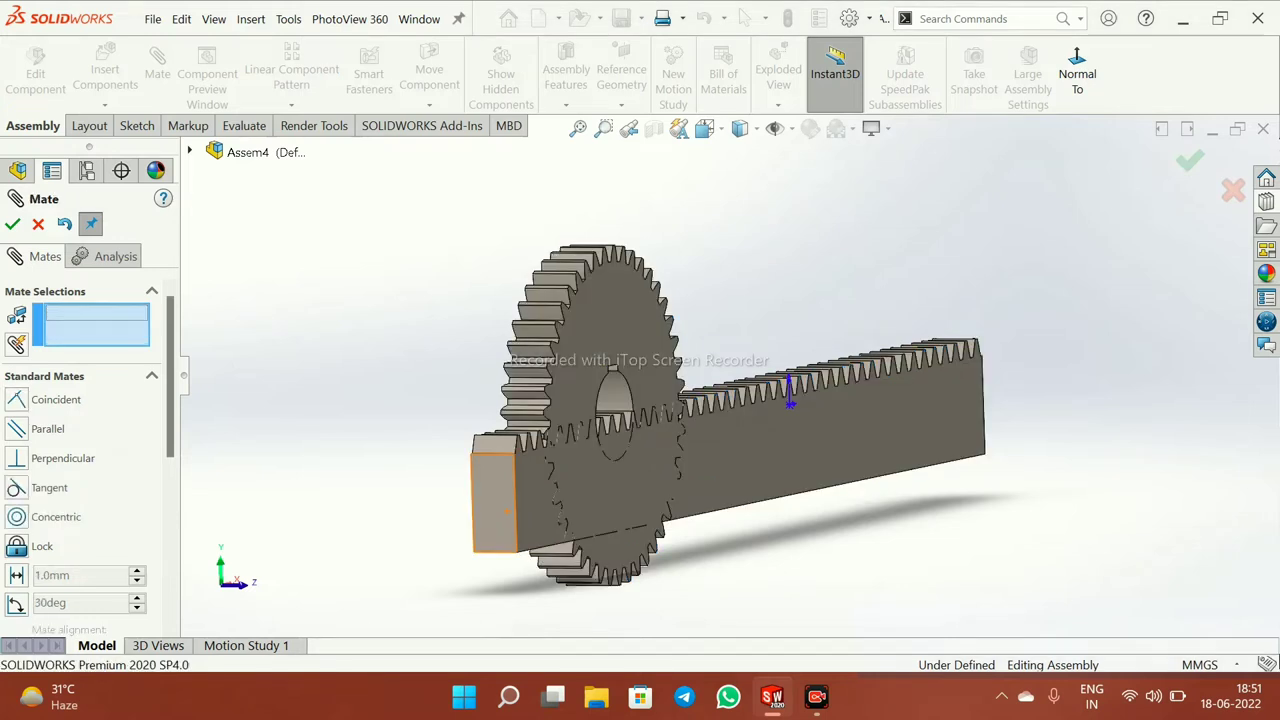
# Move the rack below the spur gear so that its teeth meet the gear's lowest teeth
pyautogui.scroll(2, 727, 400)
pyautogui.moveTo(727, 400); pyautogui.dragTo(575, 396, button='middle')
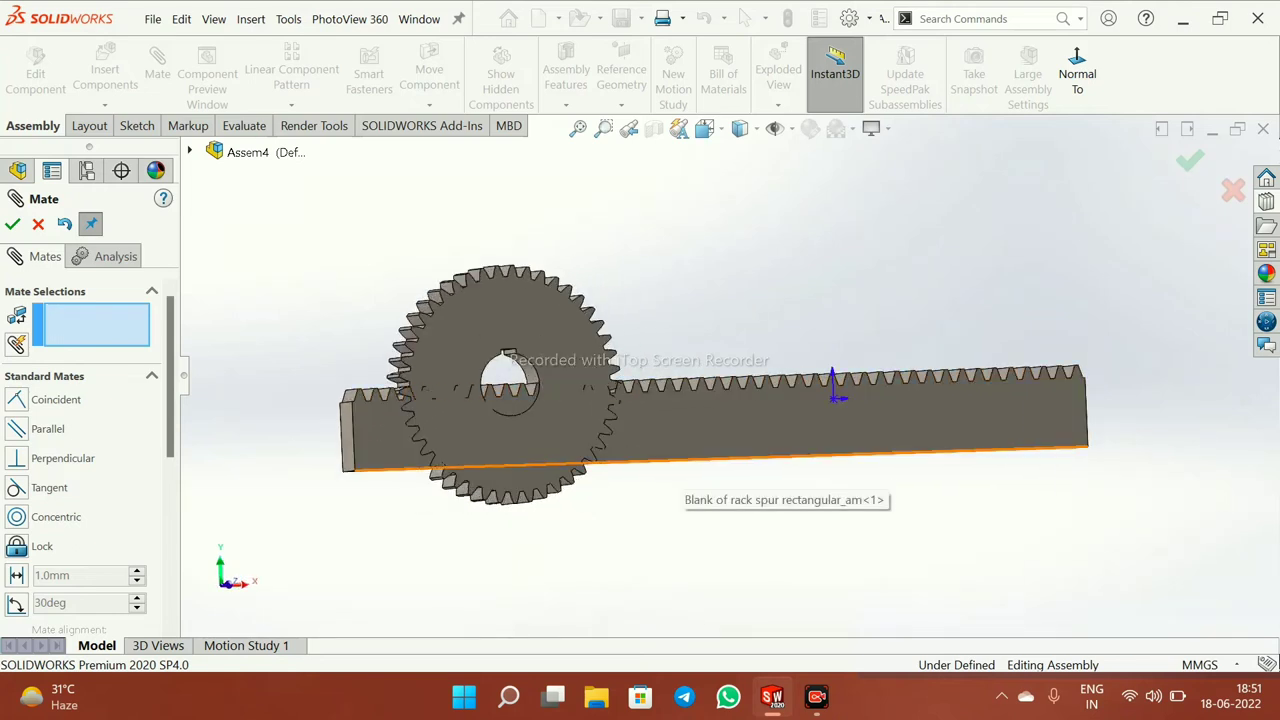
pyautogui.moveTo(674, 413); pyautogui.dragTo(579, 528)
pyautogui.scroll(1, 602, 364)
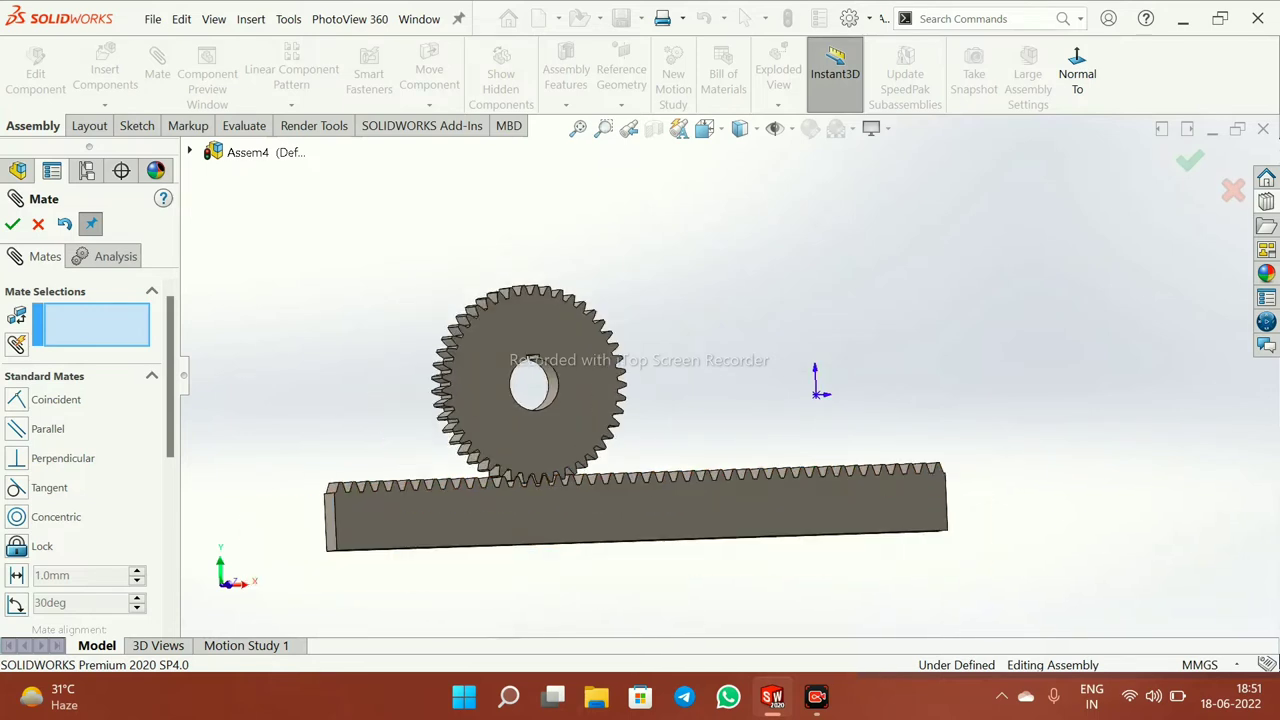
pyautogui.scroll(-2, 602, 364)
pyautogui.moveTo(602, 364); pyautogui.dragTo(580, 364, button='middle')
pyautogui.scroll(1, 580, 364)
pyautogui.click(578, 128)
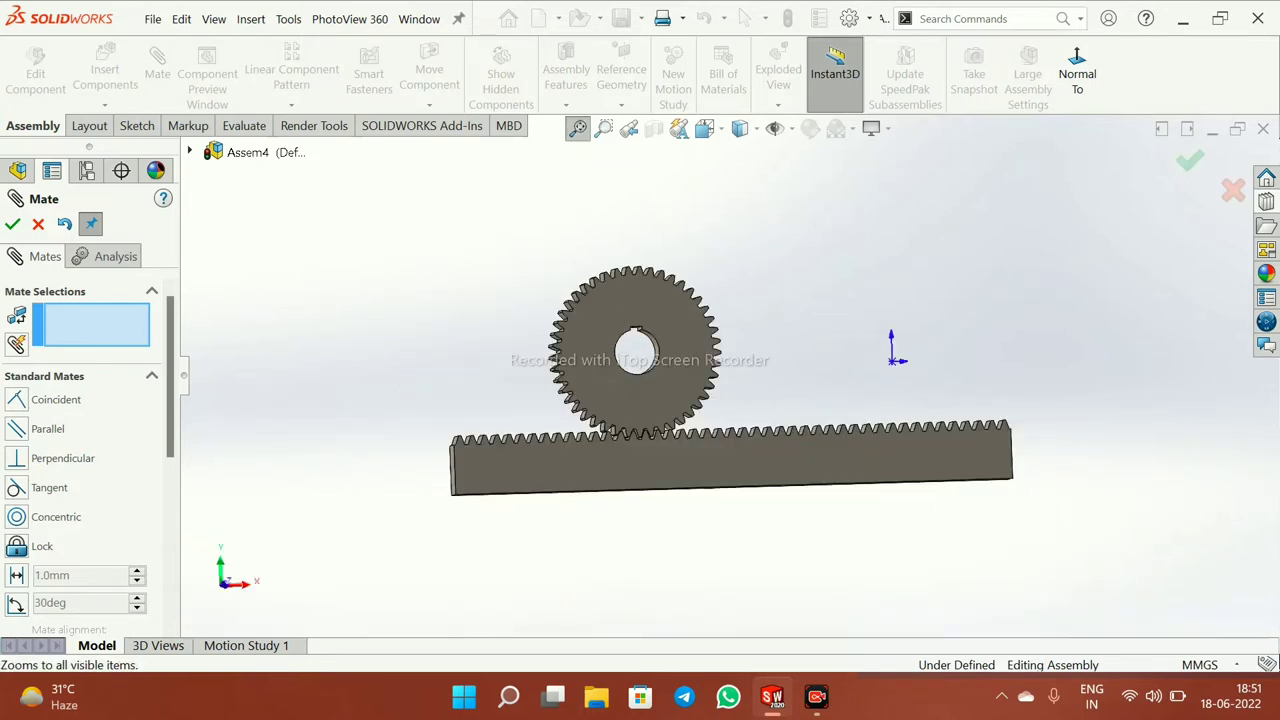
pyautogui.click(603, 128)
pyautogui.moveTo(292, 204); pyautogui.dragTo(1178, 578)
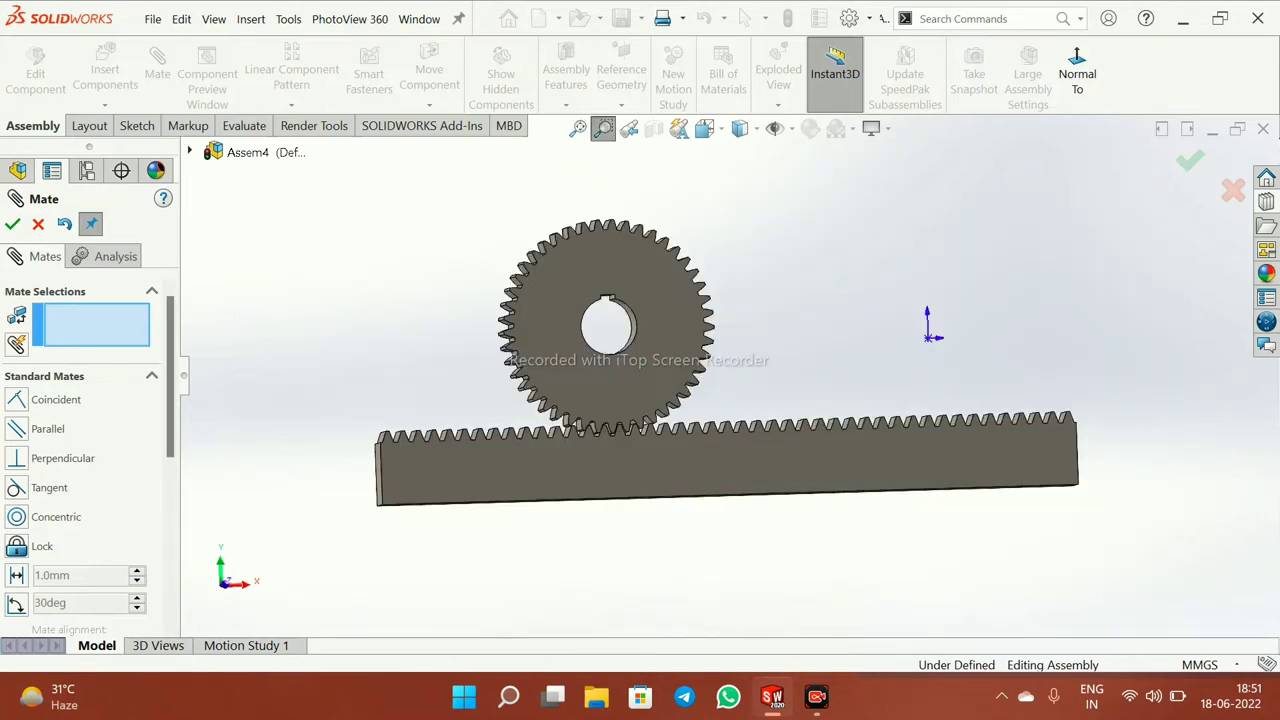
pyautogui.press('Escape')
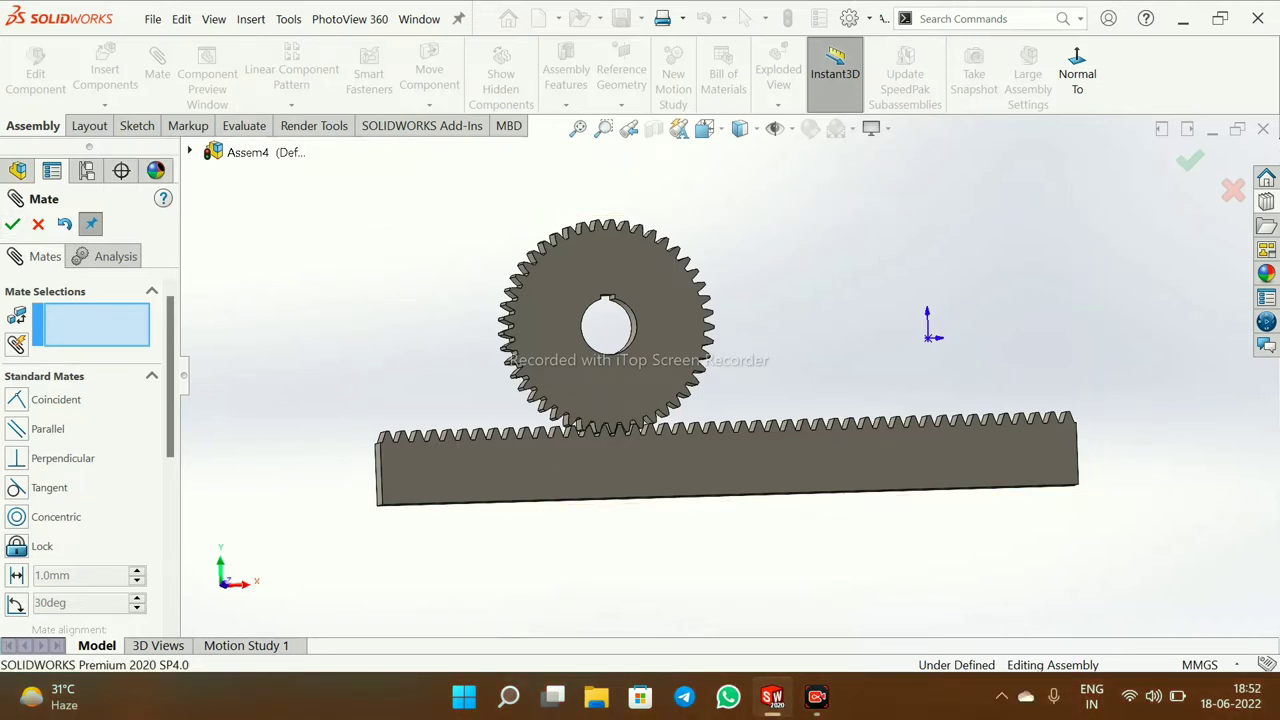
# Show the TooCutSke sketch under the spur gear's ToothCut feature
pyautogui.click(190, 151)
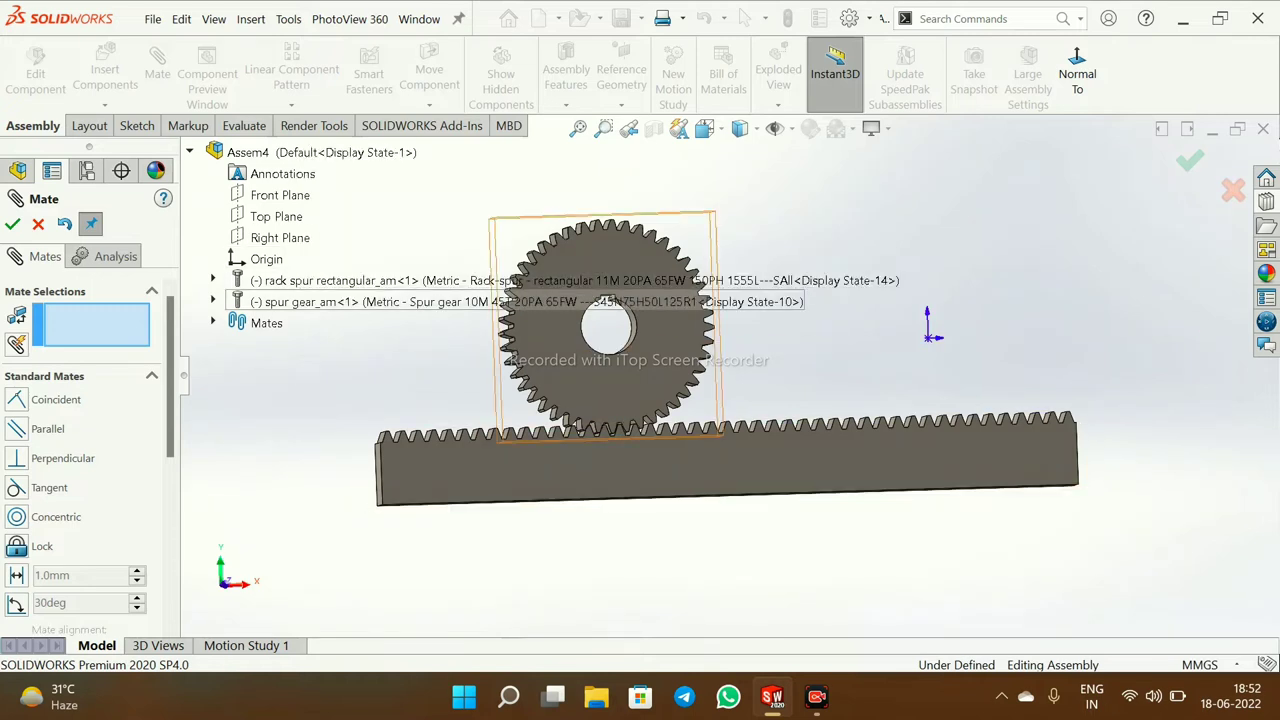
pyautogui.click(213, 300)
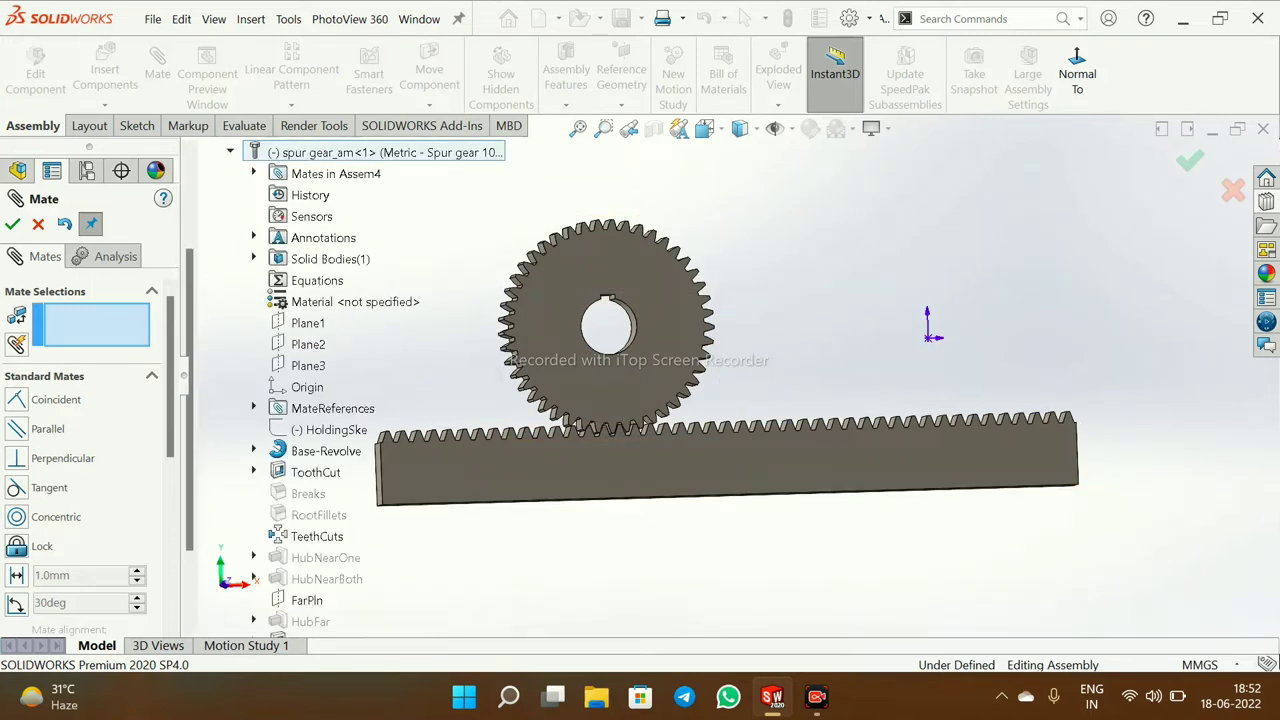
pyautogui.click(253, 472)
pyautogui.rightClick(331, 494)
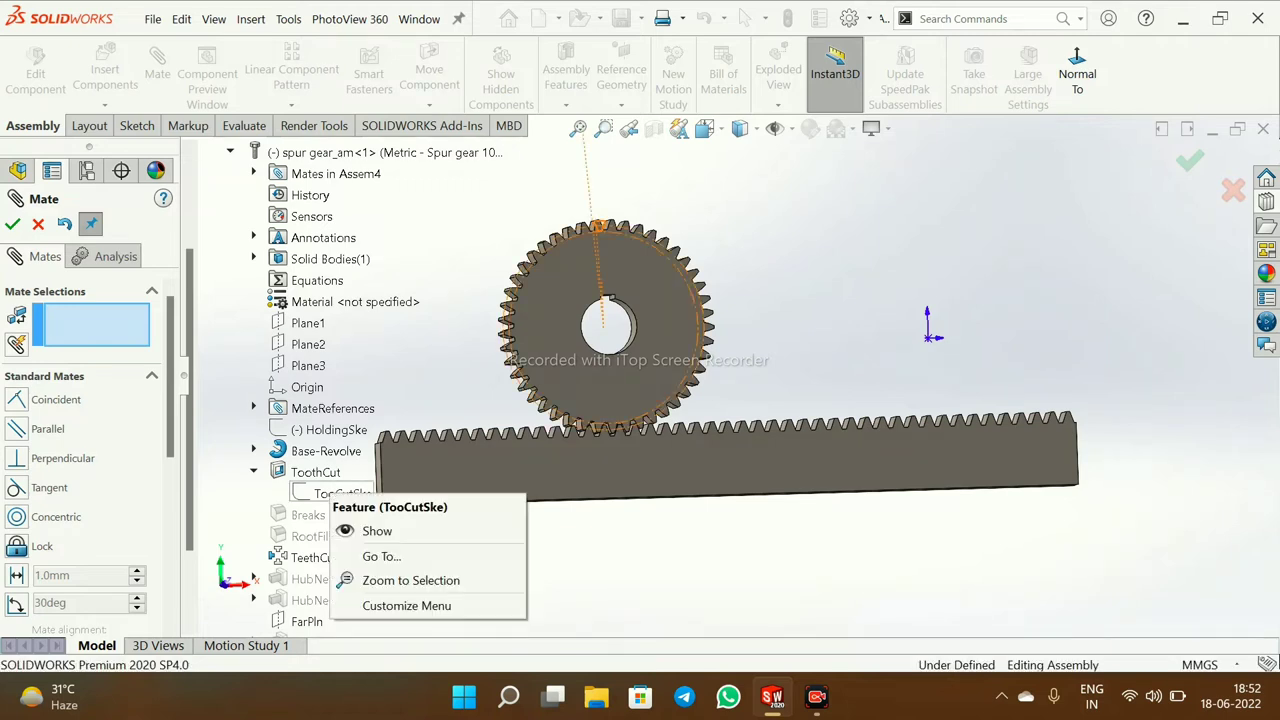
pyautogui.click(377, 531)
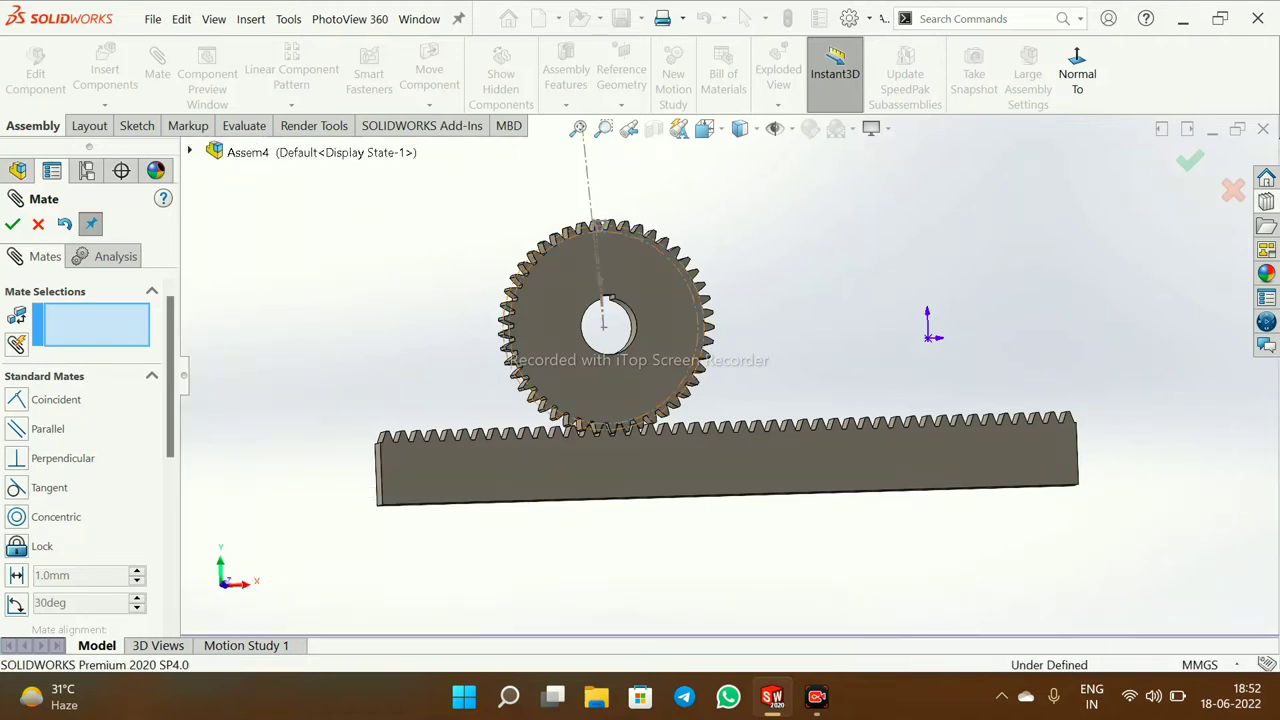
# Add a 378 mm distance mate between the gear sketch's center point and the rack's lower long edge
pyautogui.moveTo(480, 400); pyautogui.dragTo(795, 518, button='middle')
pyautogui.middleClick(795, 518)
pyautogui.middleClick(795, 518)
pyautogui.scroll(4, 795, 518)
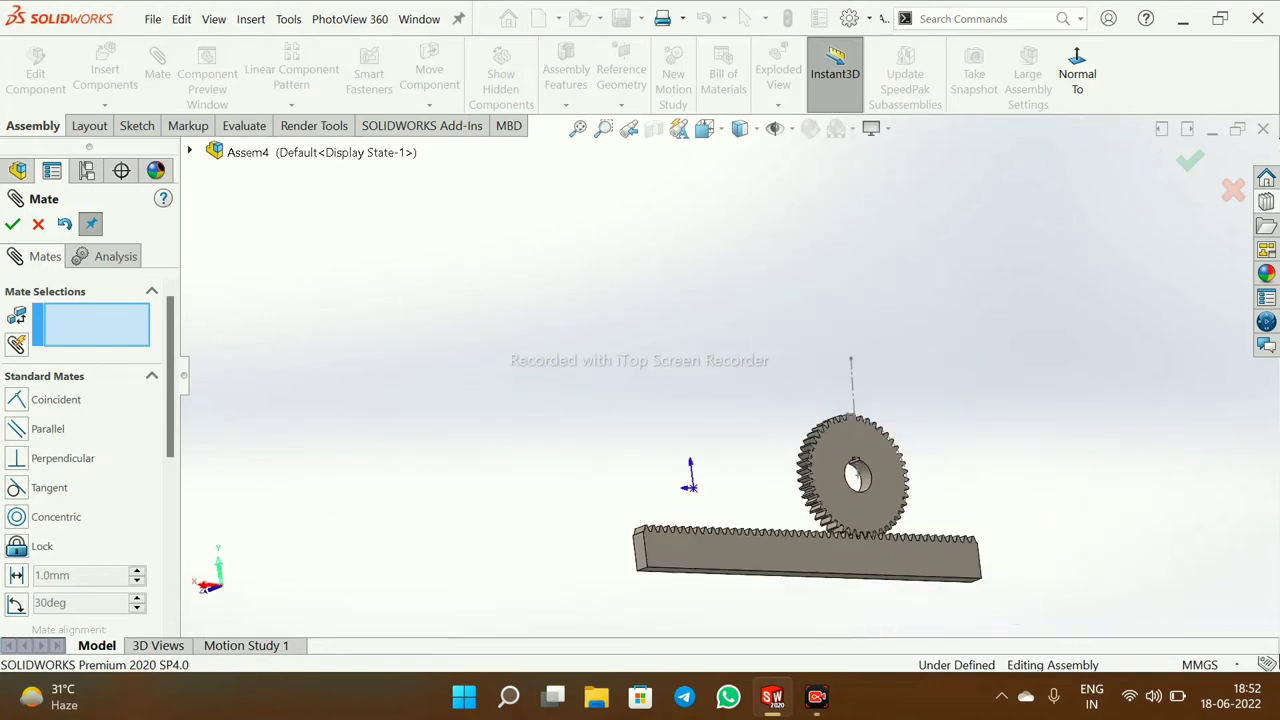
pyautogui.scroll(-1, 578, 130)
pyautogui.scroll(2, 578, 130)
pyautogui.scroll(-2, 578, 130)
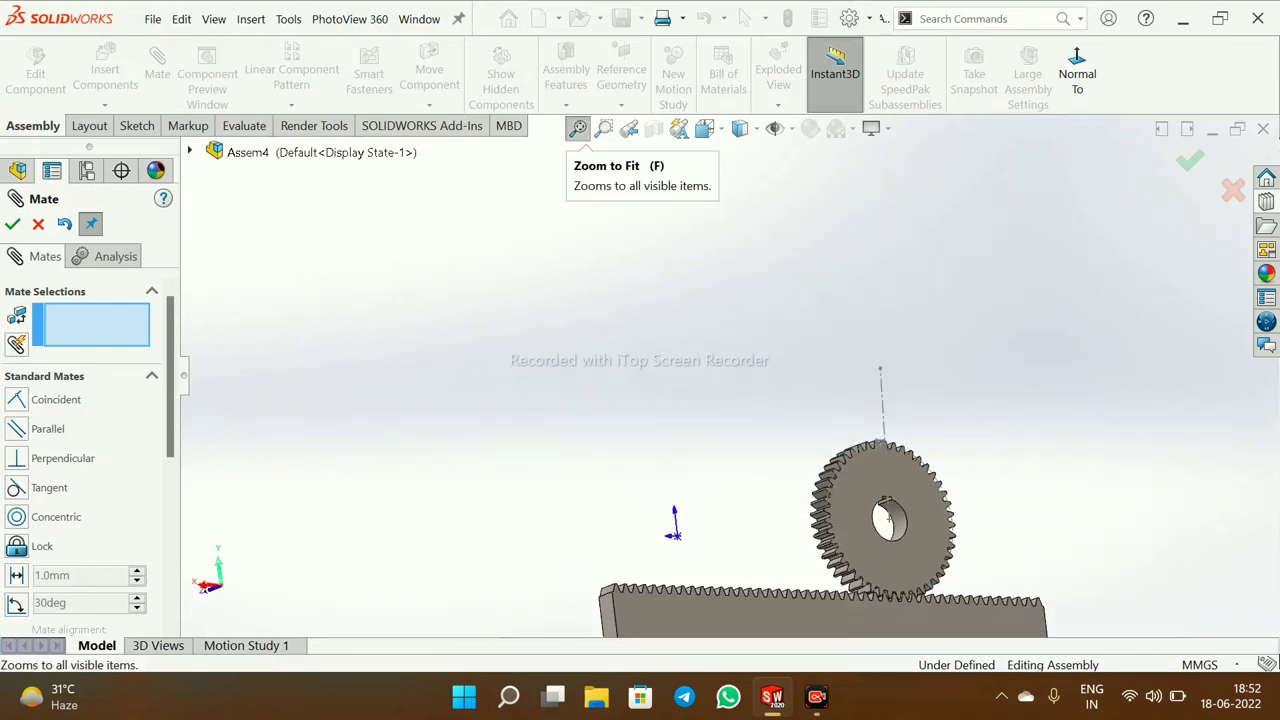
pyautogui.click(578, 128)
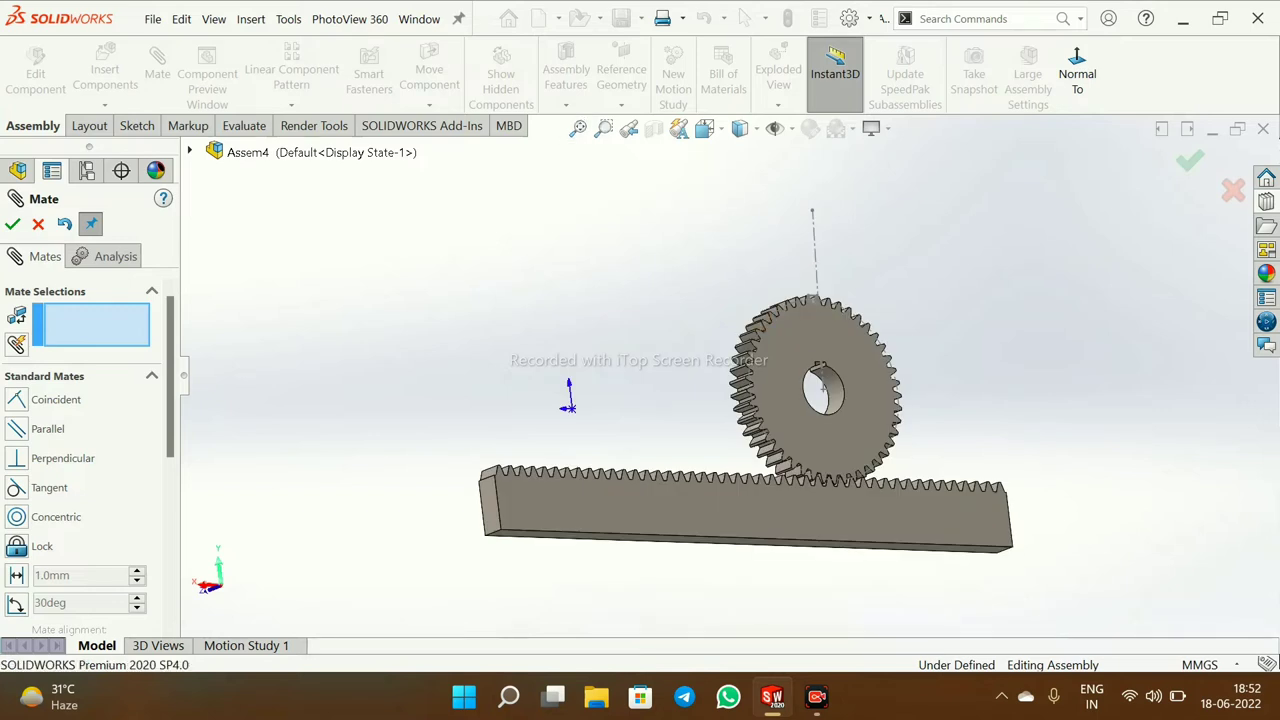
pyautogui.click(823, 389)
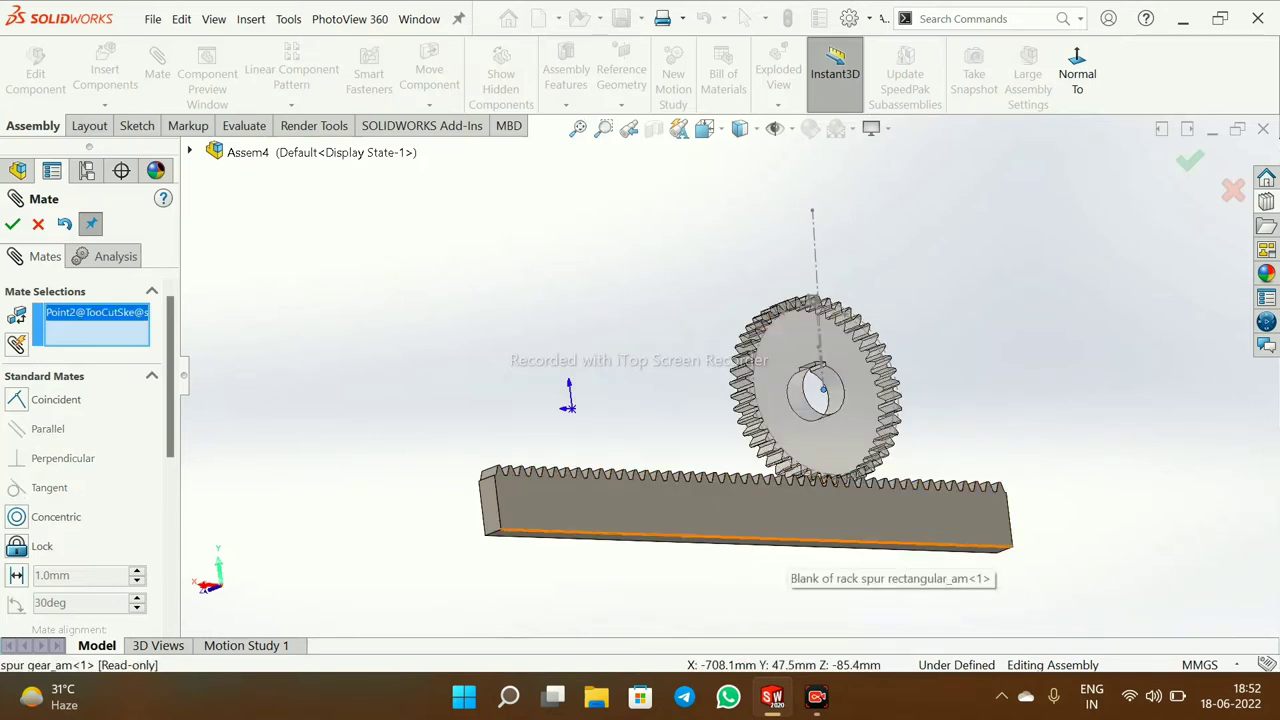
pyautogui.click(783, 544)
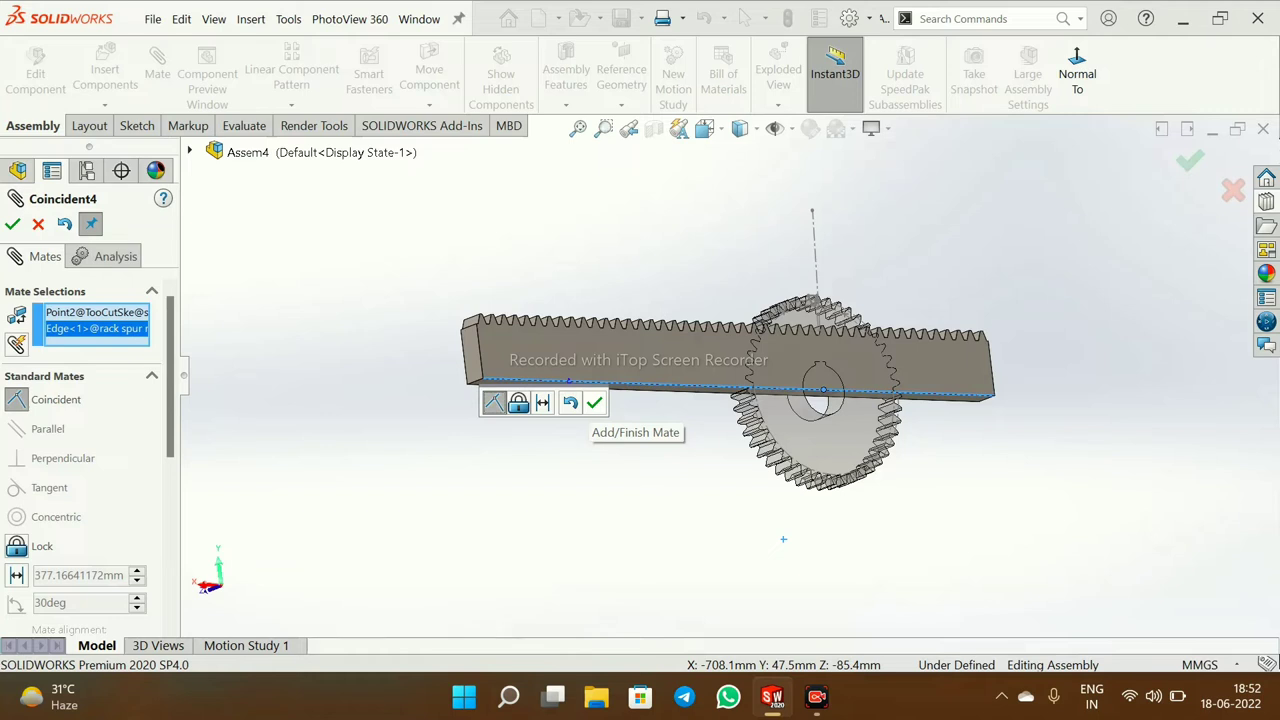
pyautogui.click(17, 576)
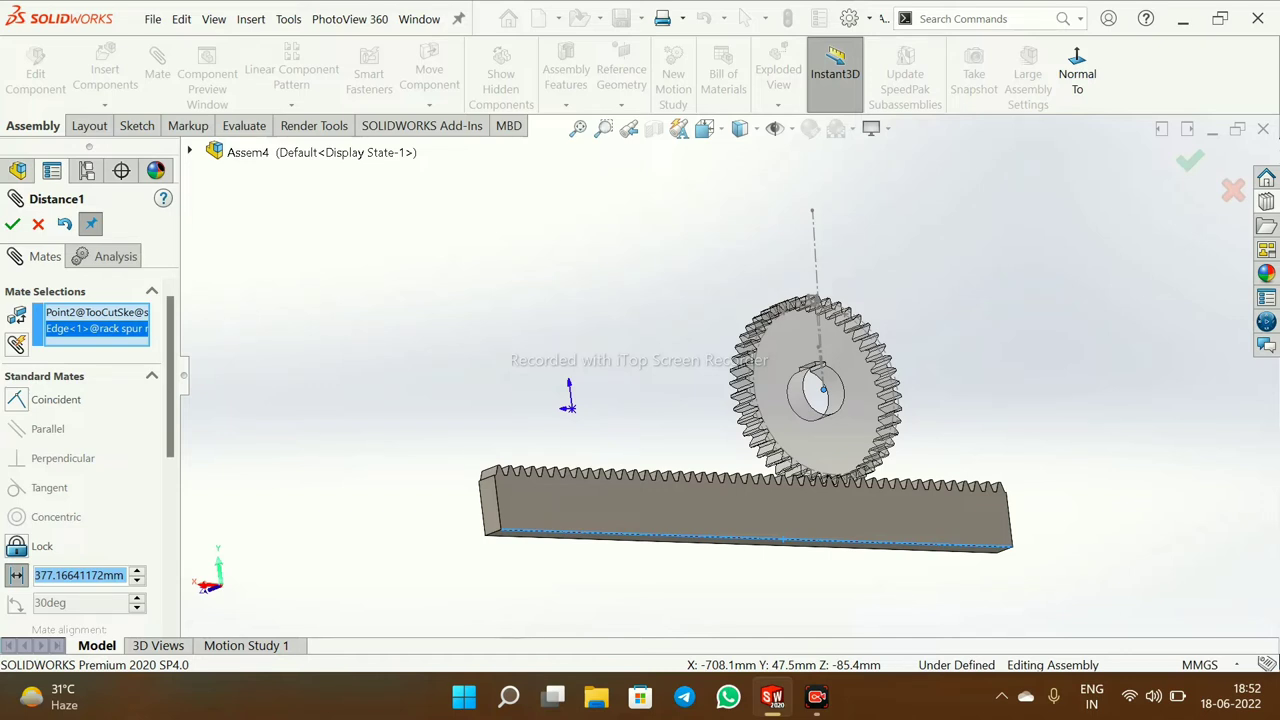
pyautogui.write('378')
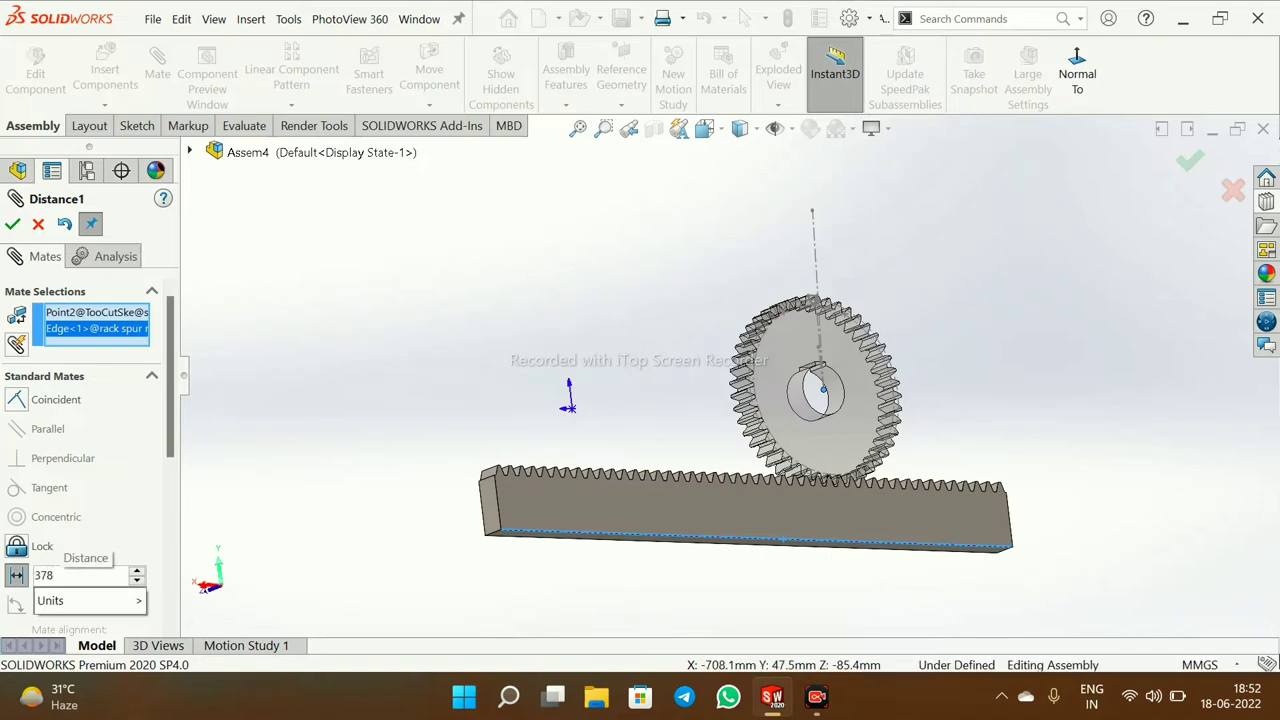
pyautogui.press('Return')
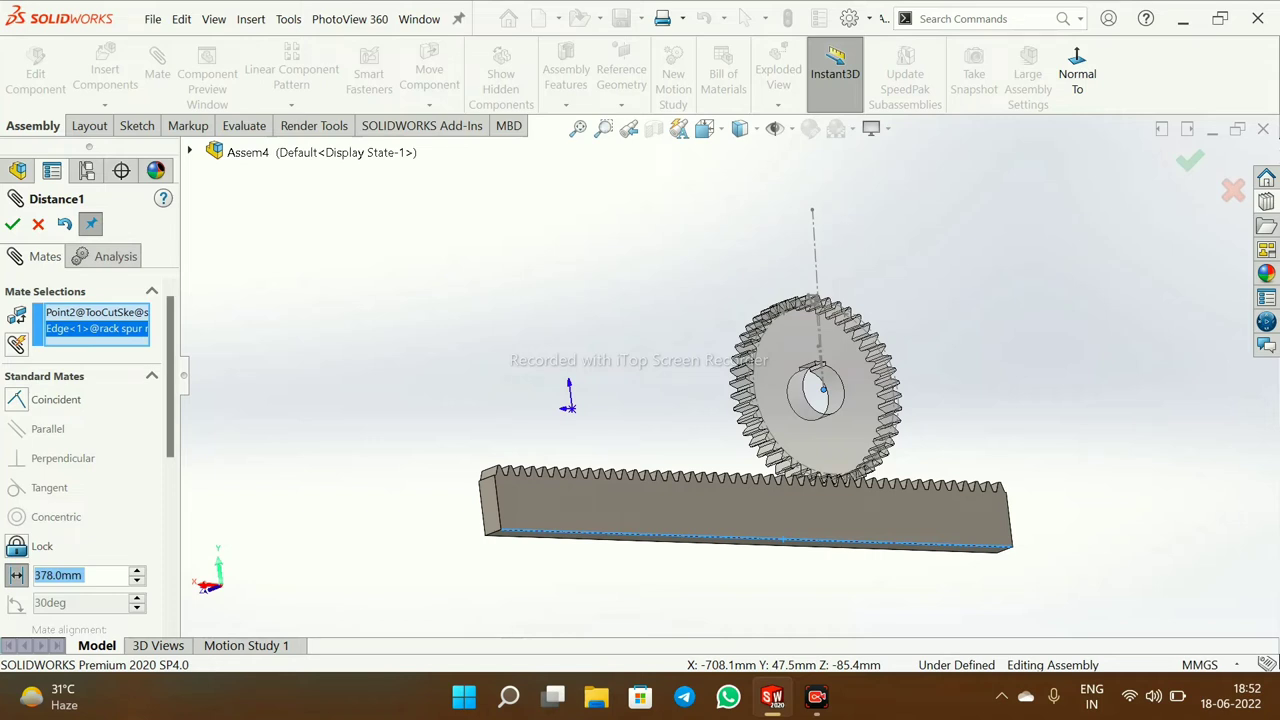
pyautogui.press('Return')
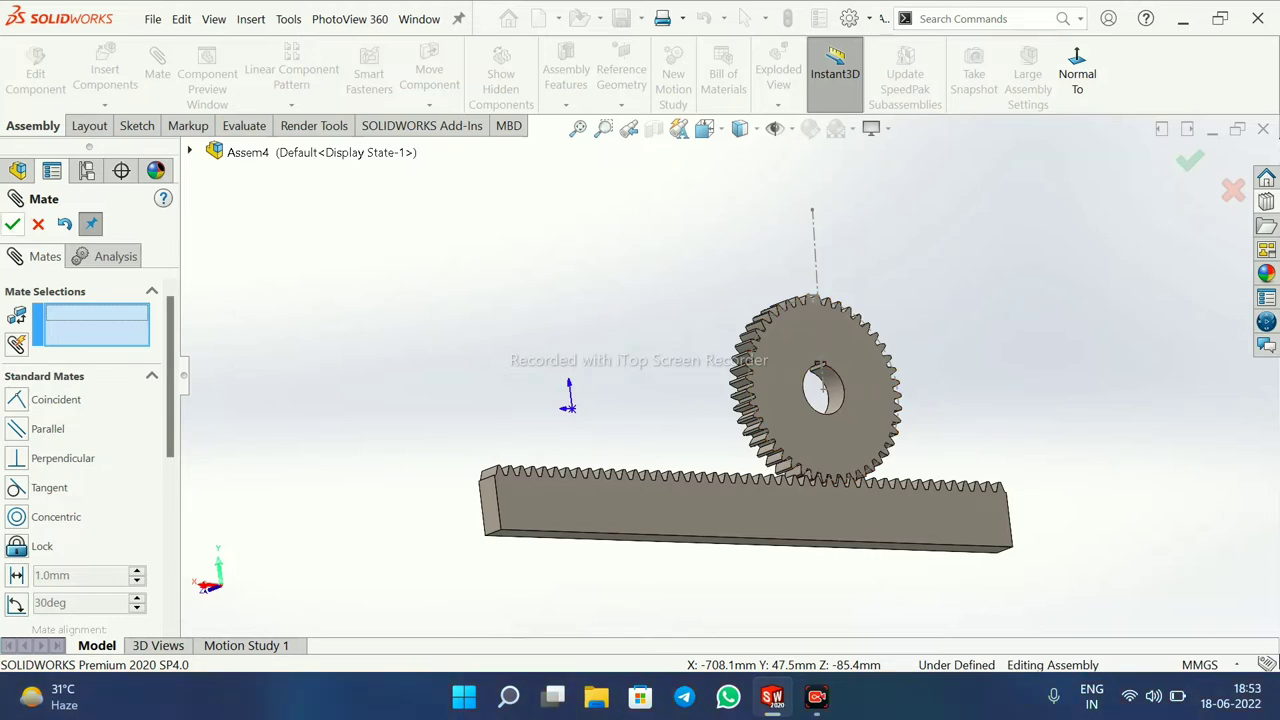
# Start a Rack Pinion mechanical mate and choose the gear sketch's pitch circle as the pinion
pyautogui.scroll(-5, 85, 450)
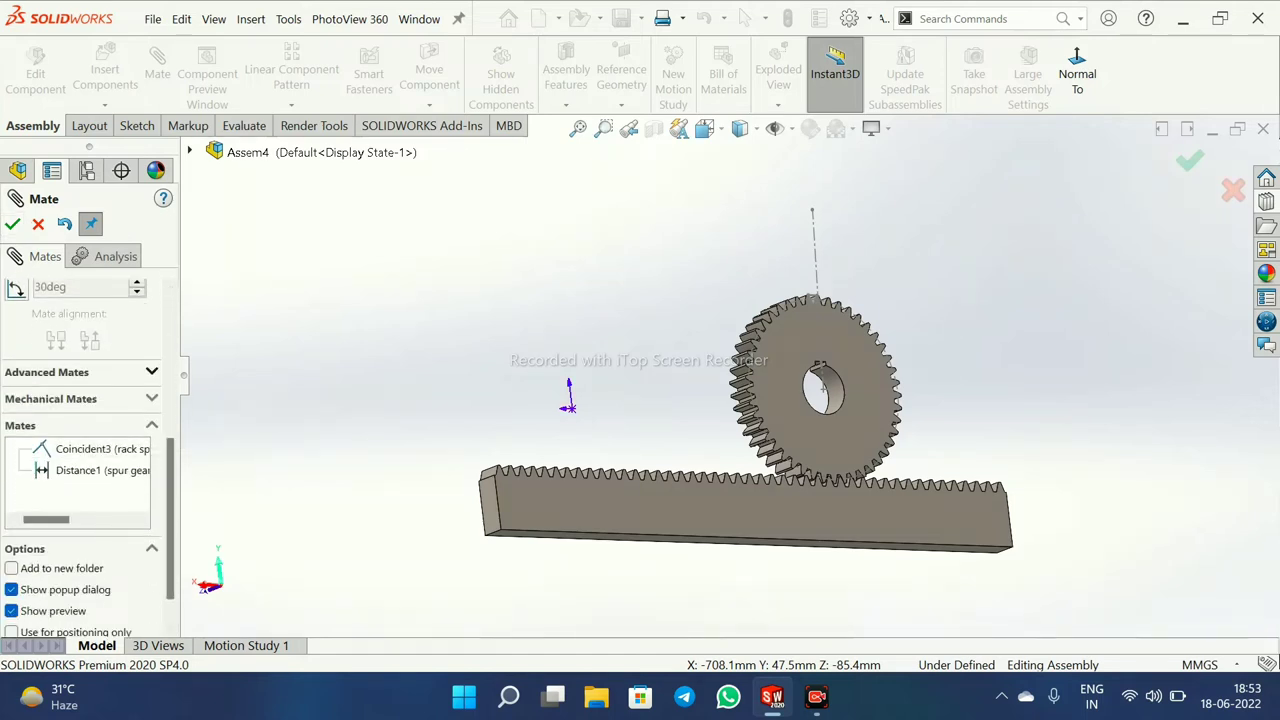
pyautogui.scroll(-1, 85, 450)
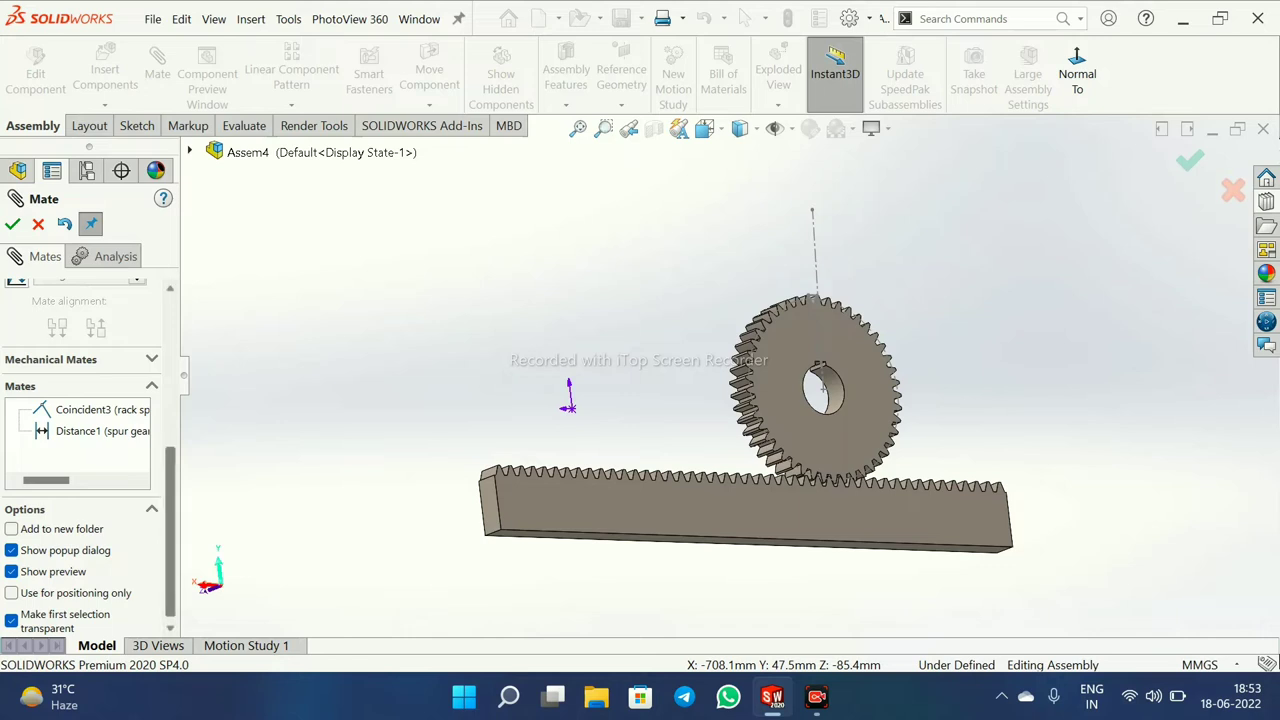
pyautogui.click(152, 360)
pyautogui.scroll(6, 85, 450)
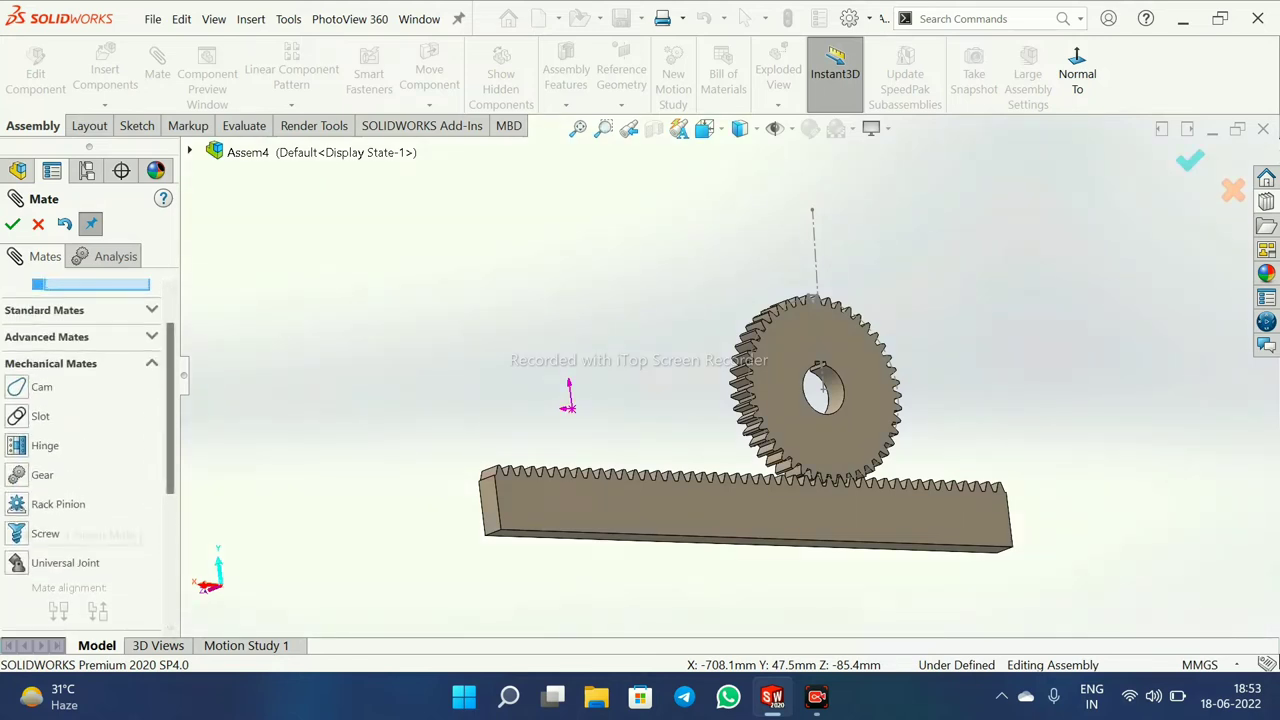
pyautogui.click(50, 504)
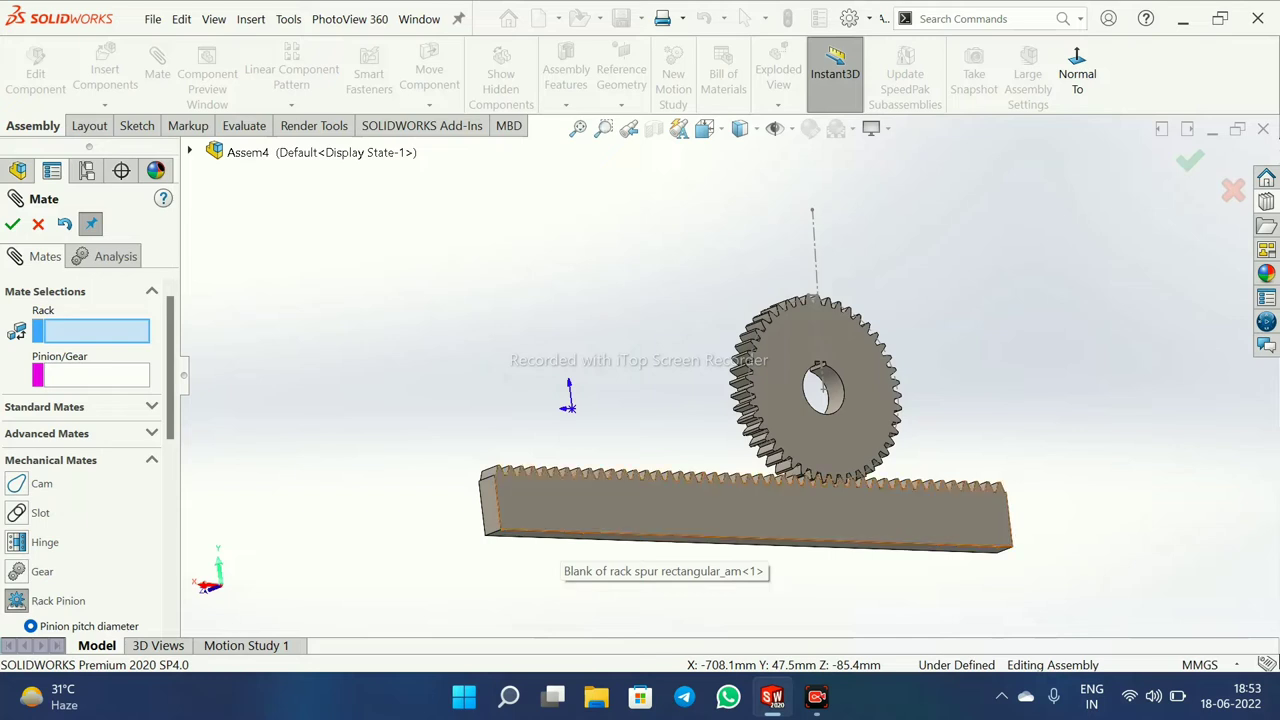
pyautogui.scroll(2, 640, 430)
pyautogui.moveTo(640, 430); pyautogui.dragTo(538, 457, button='middle')
pyautogui.scroll(1, 640, 430)
pyautogui.click(578, 128)
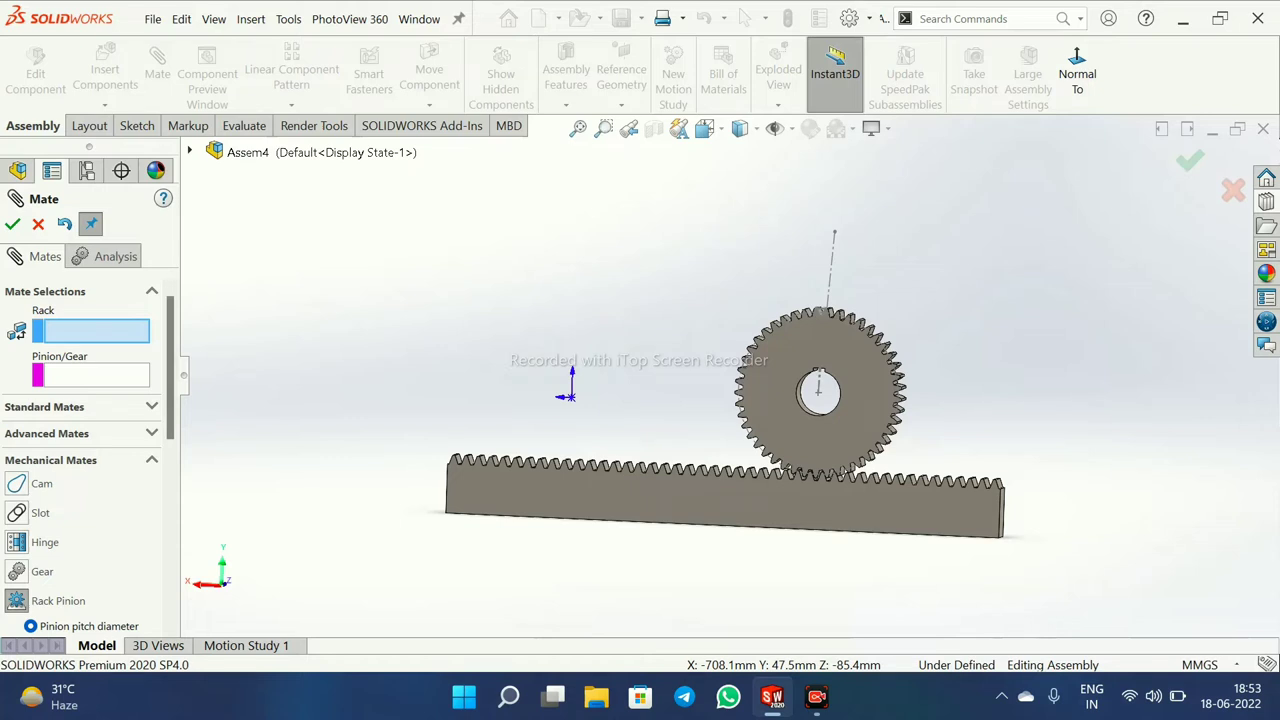
pyautogui.click(82, 376)
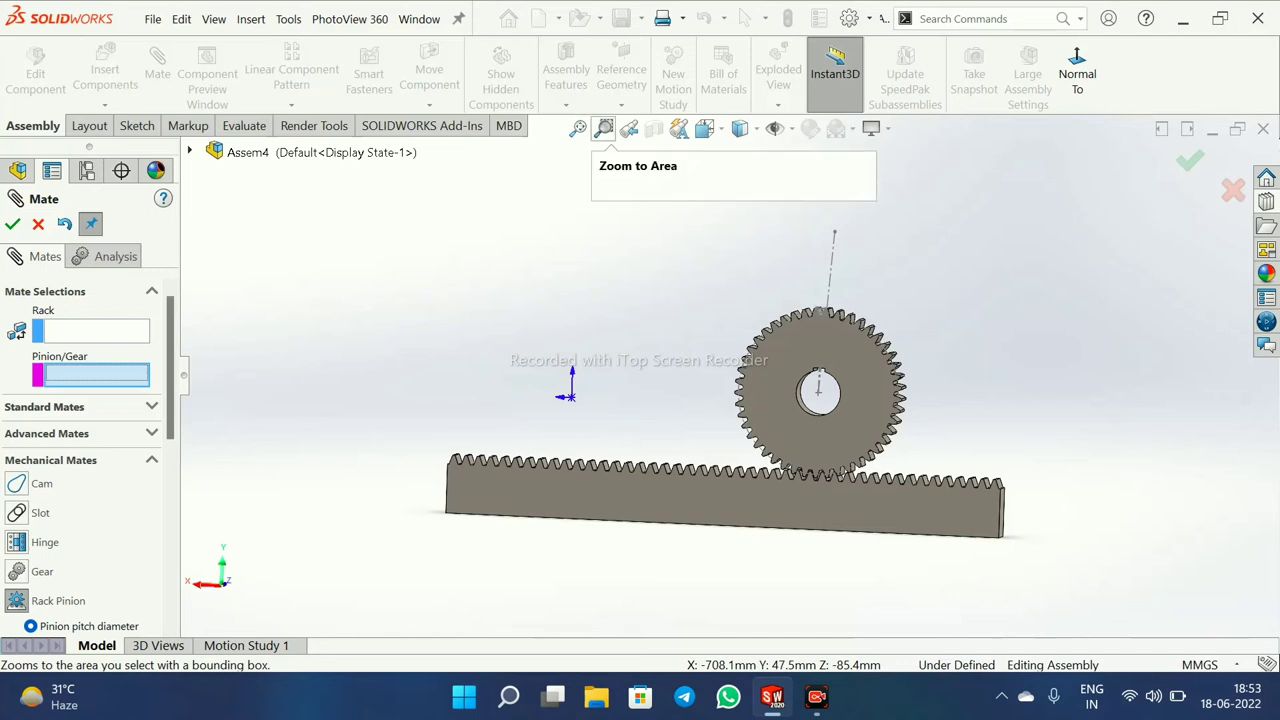
pyautogui.click(603, 128)
pyautogui.moveTo(720, 396); pyautogui.dragTo(978, 550)
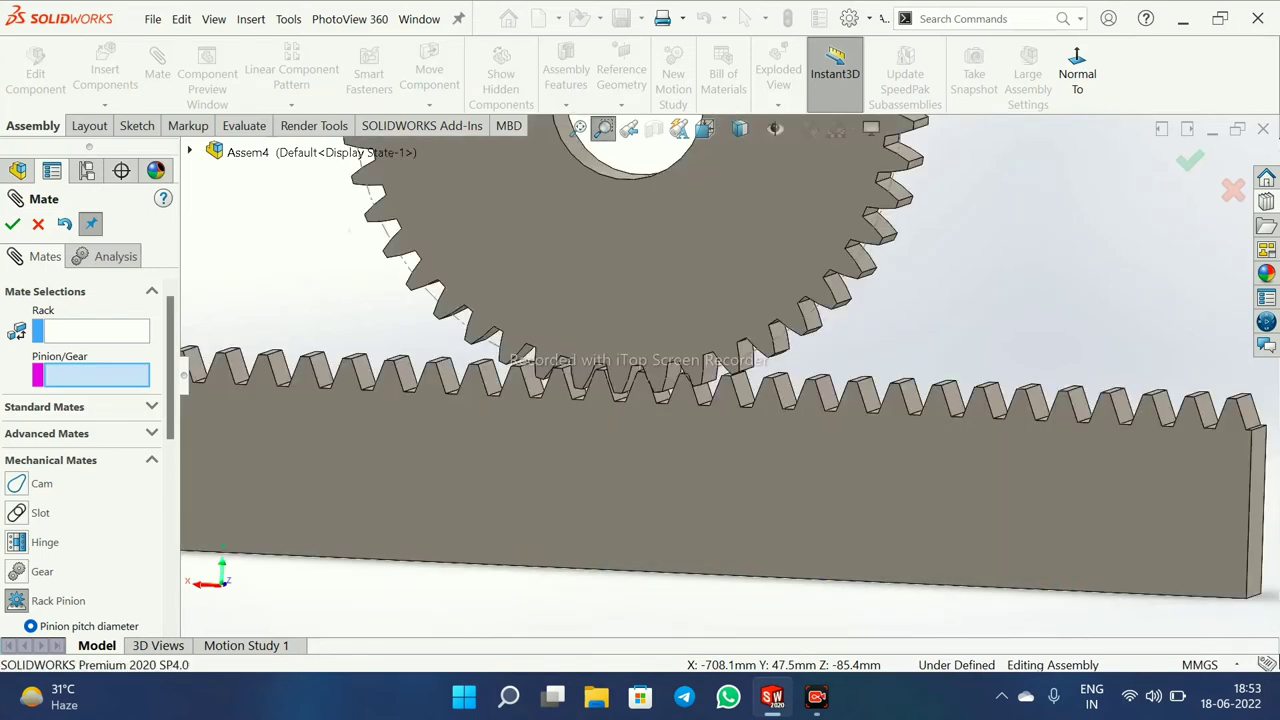
pyautogui.moveTo(349, 231); pyautogui.dragTo(707, 461)
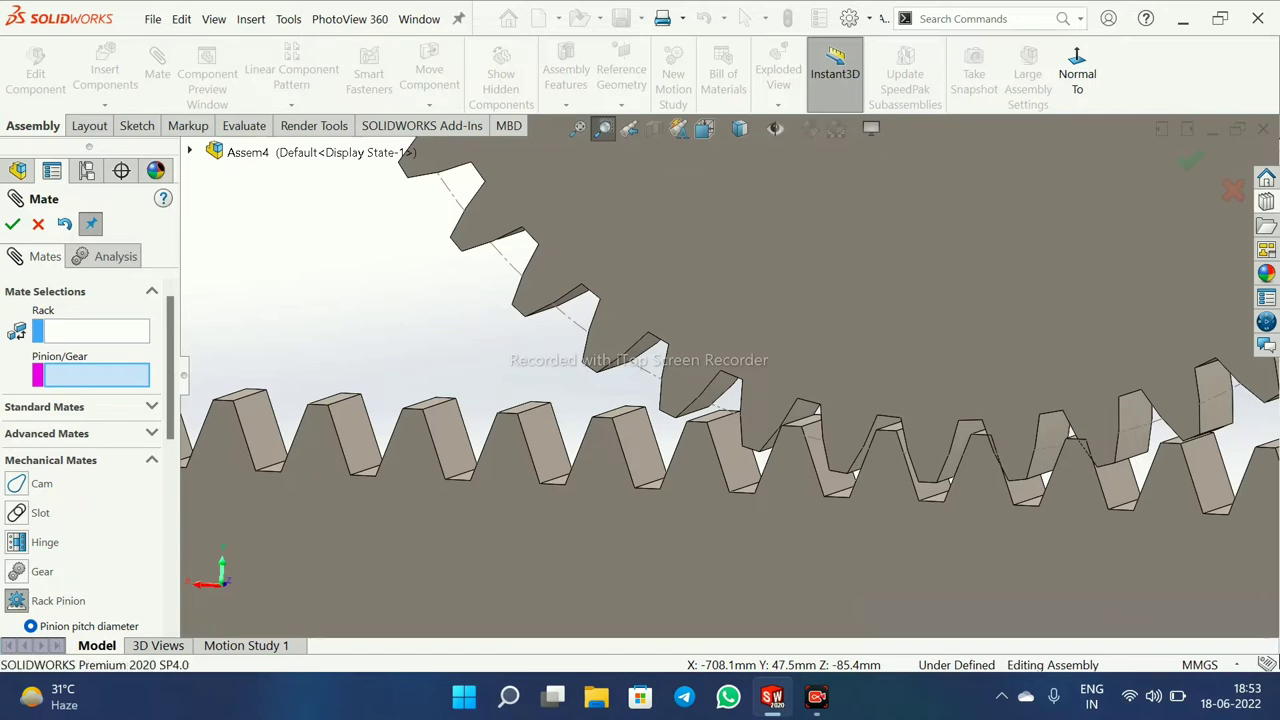
pyautogui.press('Escape')
pyautogui.click(690, 396)
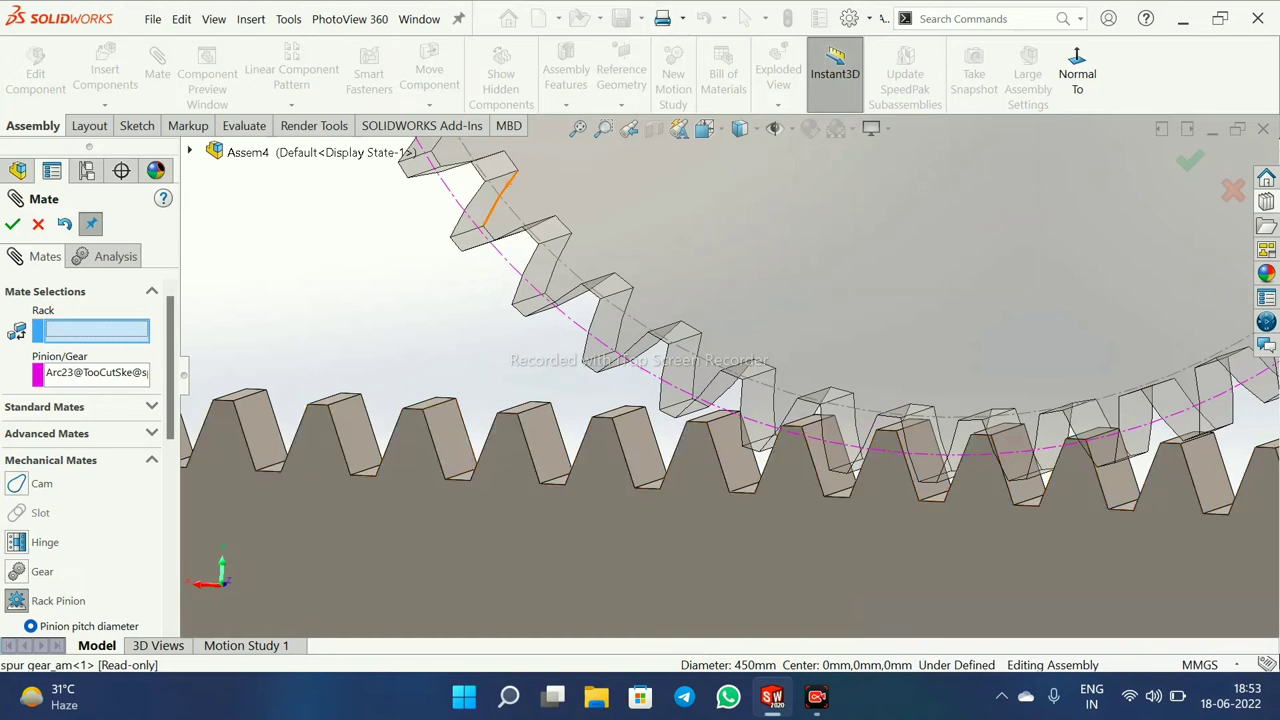
# Assign the rack's lower long edge as the rack and finish the mate with a 450 mm pinion pitch diameter
pyautogui.click(578, 128)
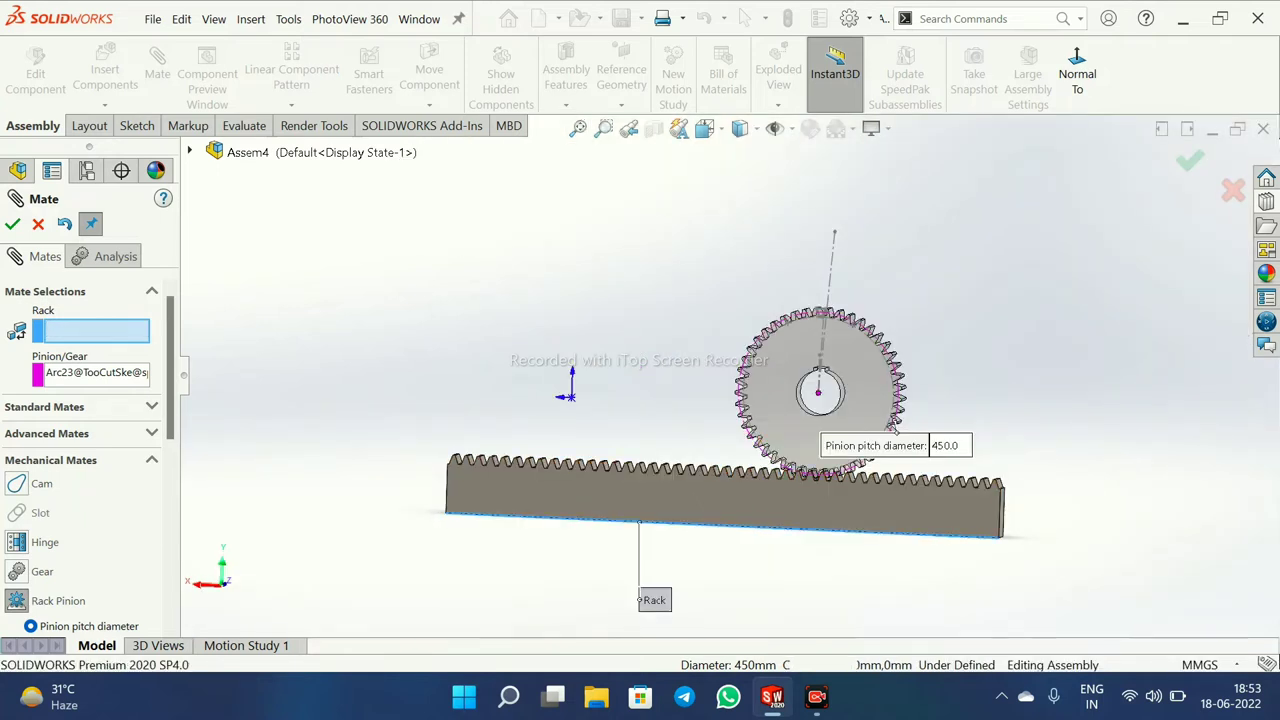
pyautogui.click(645, 522)
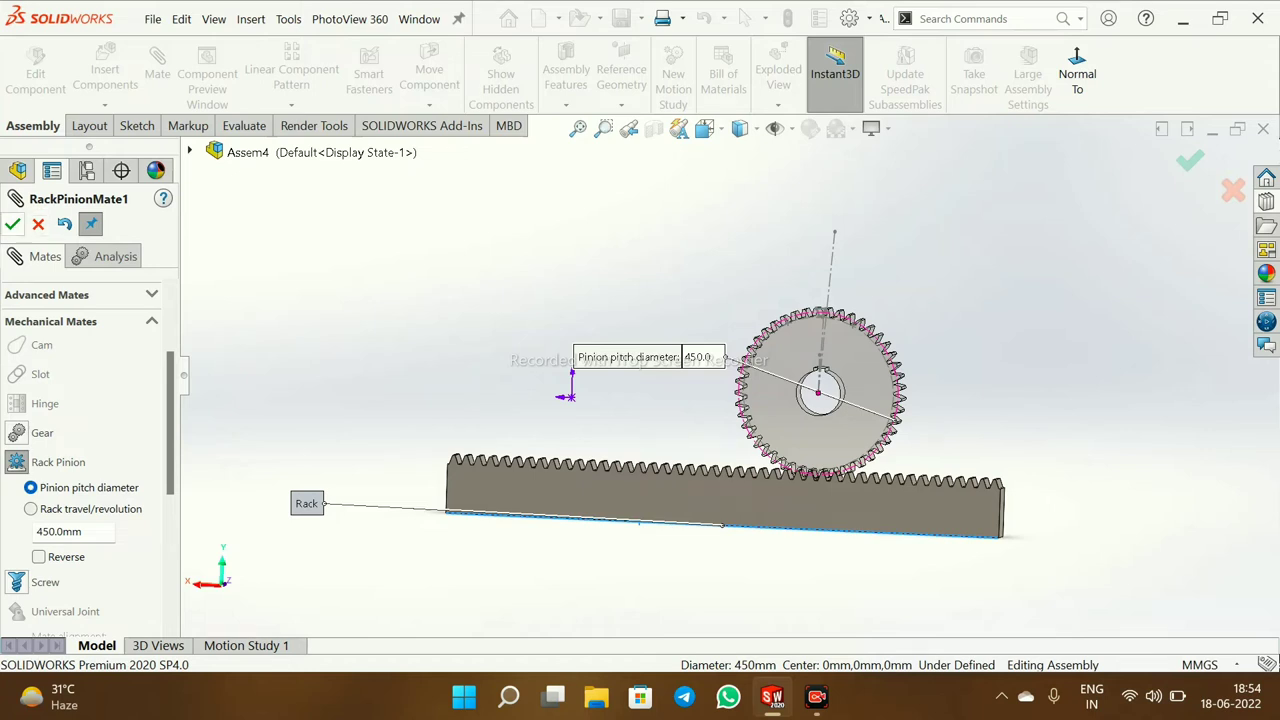
pyautogui.click(12, 224)
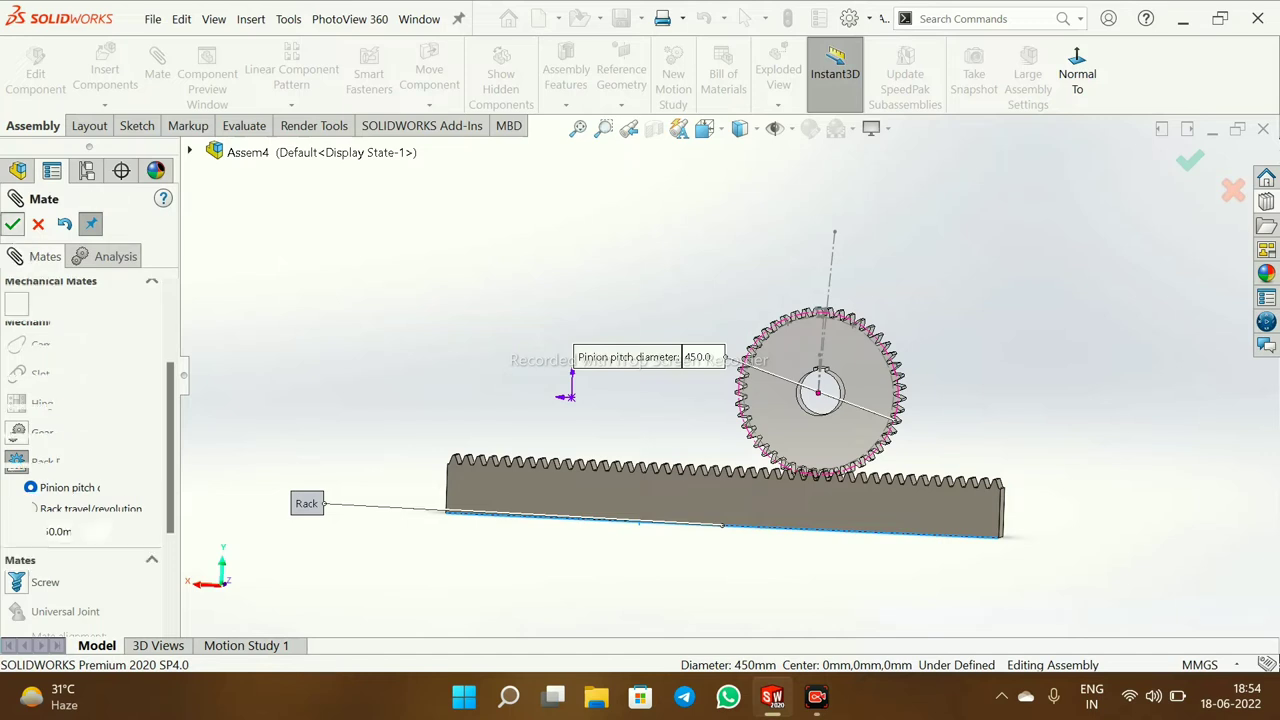
pyautogui.click(12, 224)
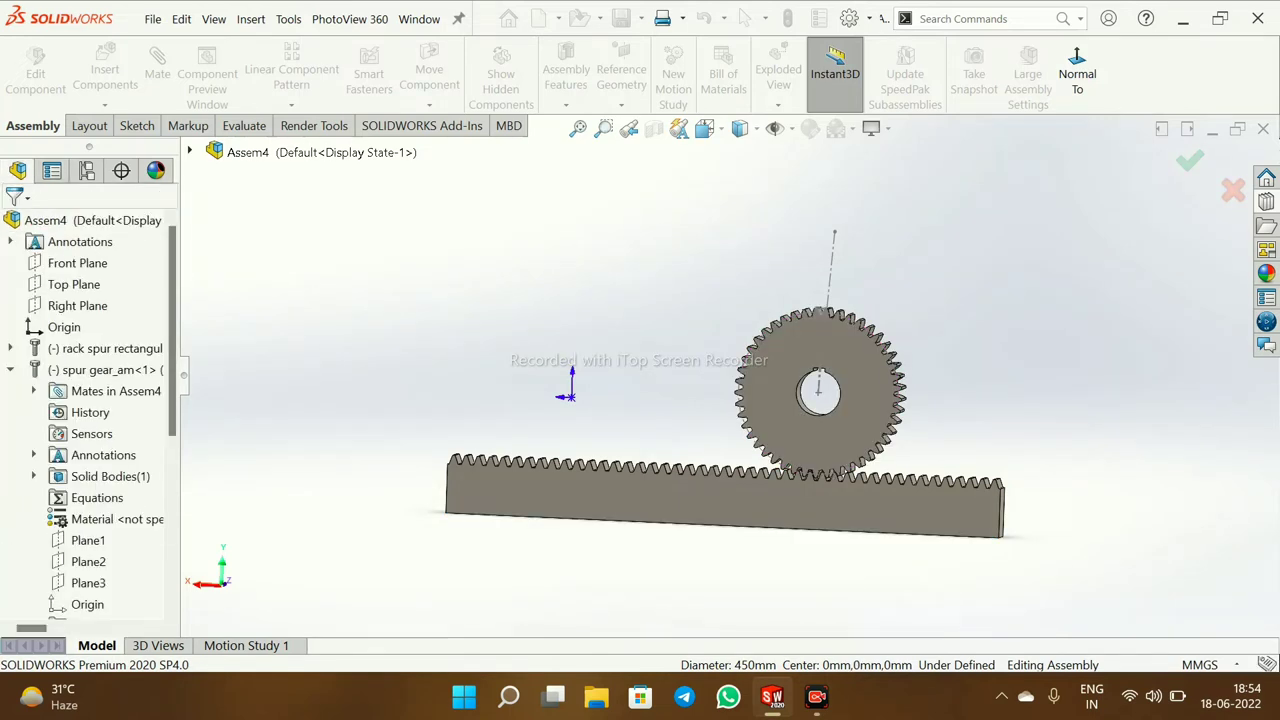
# Hide the tooth-cut sketch displayed on the spur gear
pyautogui.moveTo(760, 410); pyautogui.dragTo(460, 405, button='middle')
pyautogui.click(578, 128)
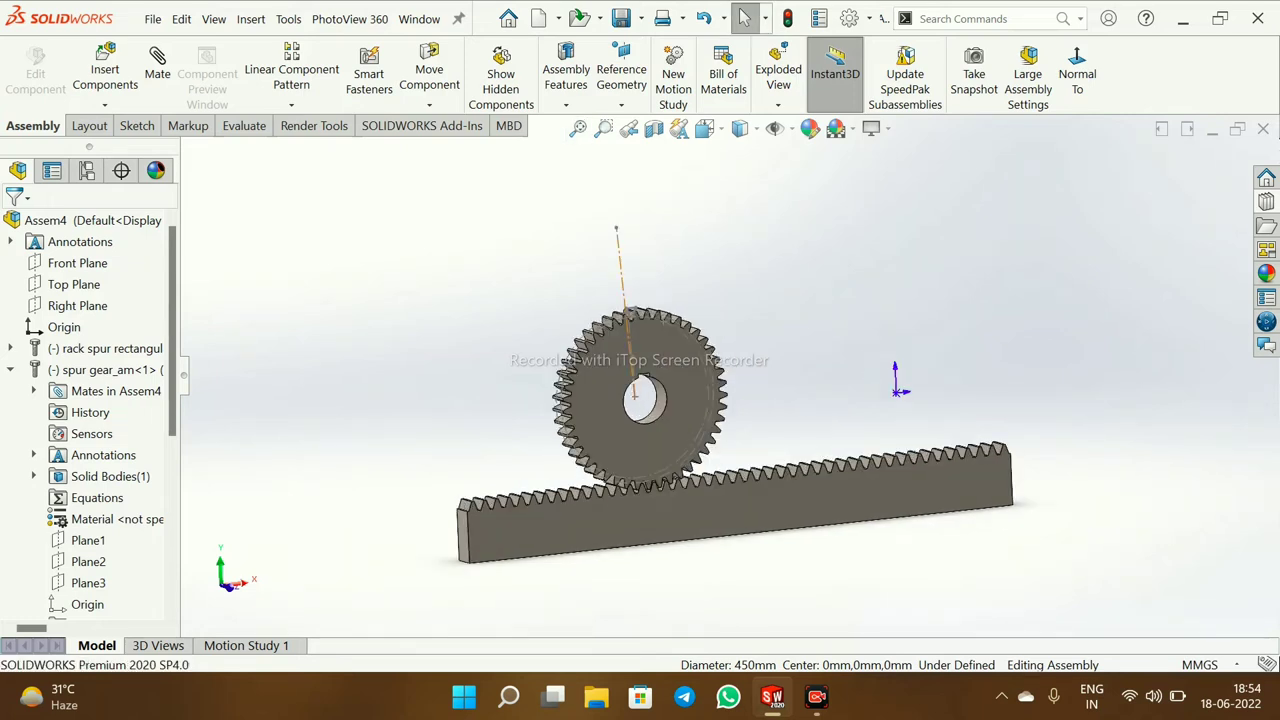
pyautogui.click(621, 268)
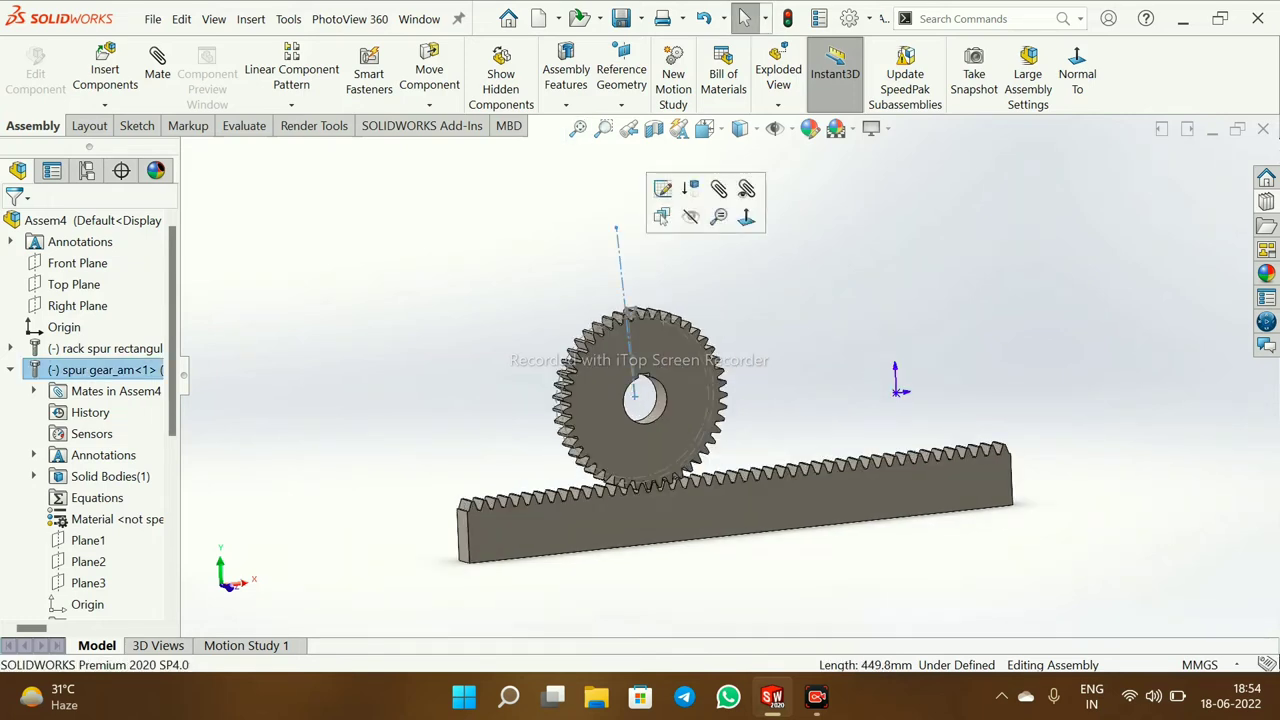
pyautogui.click(691, 216)
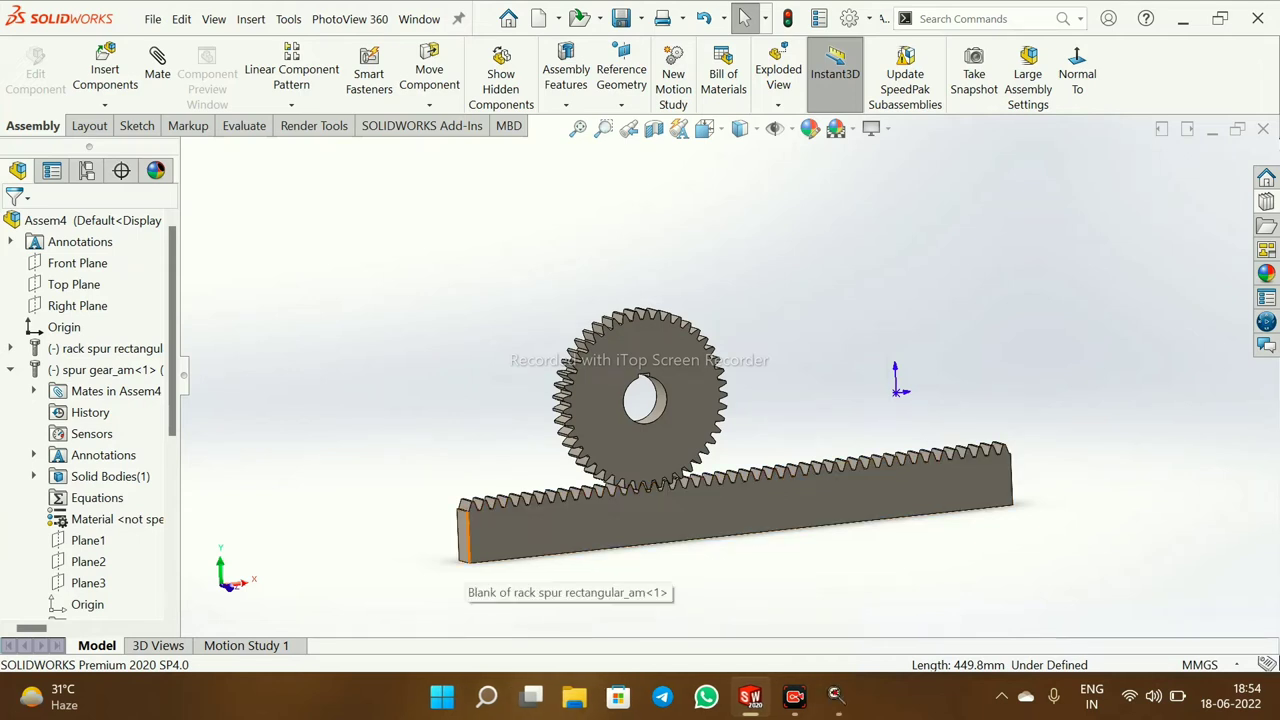
# Slide the rack lengthwise to test that it turns the spur gear
pyautogui.moveTo(470, 545); pyautogui.dragTo(331, 560)
pyautogui.scroll(1, 335, 548)
pyautogui.moveTo(335, 548); pyautogui.dragTo(295, 532, button='middle')
pyautogui.scroll(-1, 295, 532)
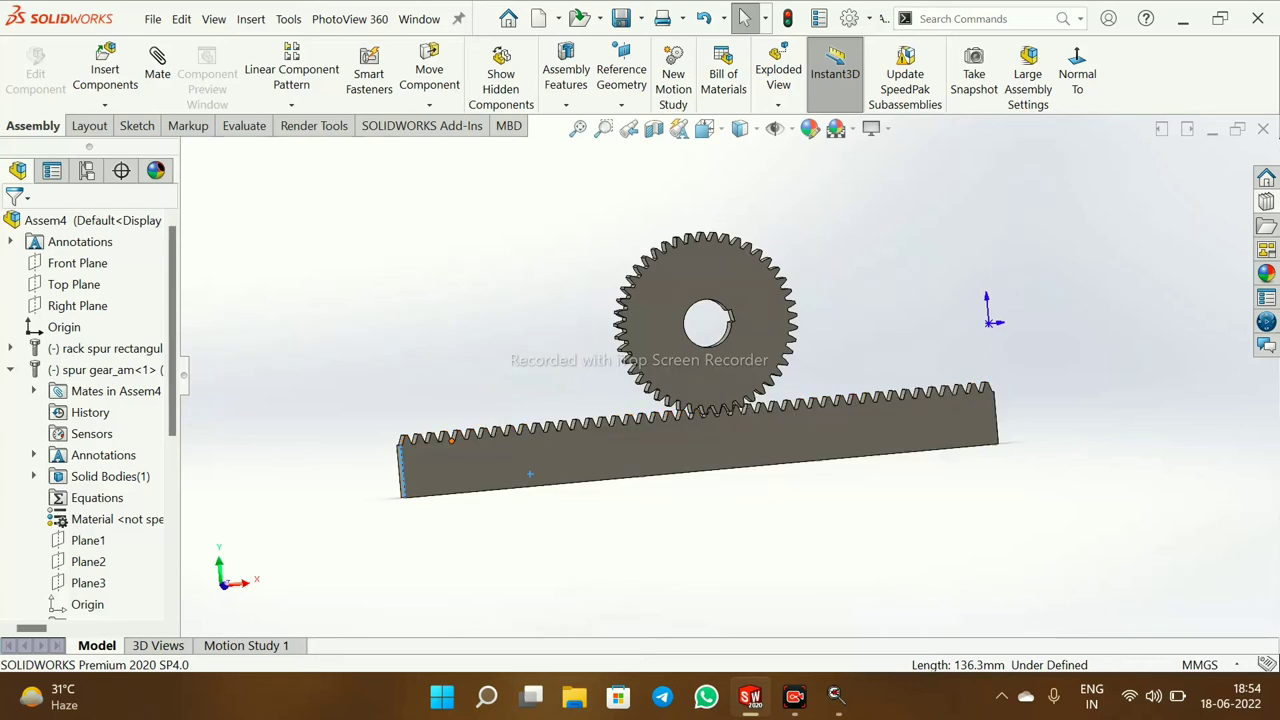
# Shift the rack slightly along its length and inspect how its teeth mesh with the spur gear
pyautogui.moveTo(401, 468)
pyautogui.mouseDown()
pyautogui.moveTo(460, 466)
pyautogui.moveTo(426, 471)
pyautogui.mouseUp()
pyautogui.scroll(3, 426, 471)
pyautogui.moveTo(426, 471); pyautogui.dragTo(470, 488, button='middle')
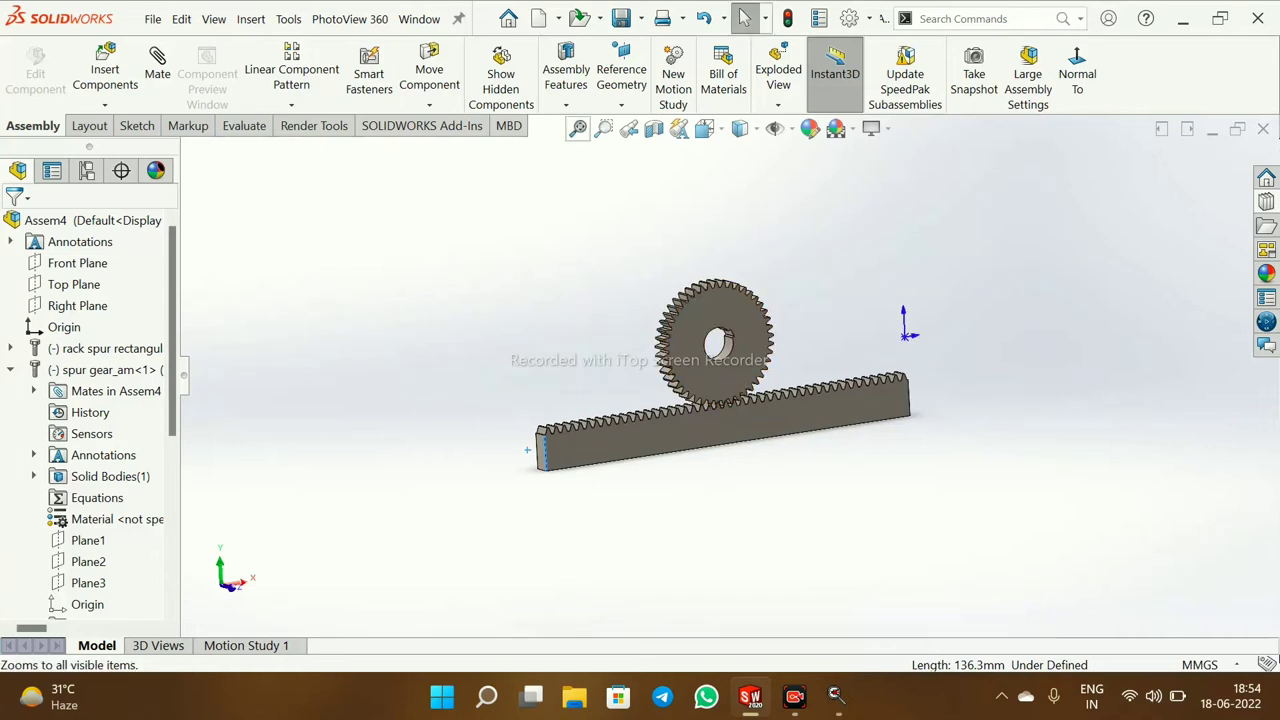
pyautogui.click(578, 129)
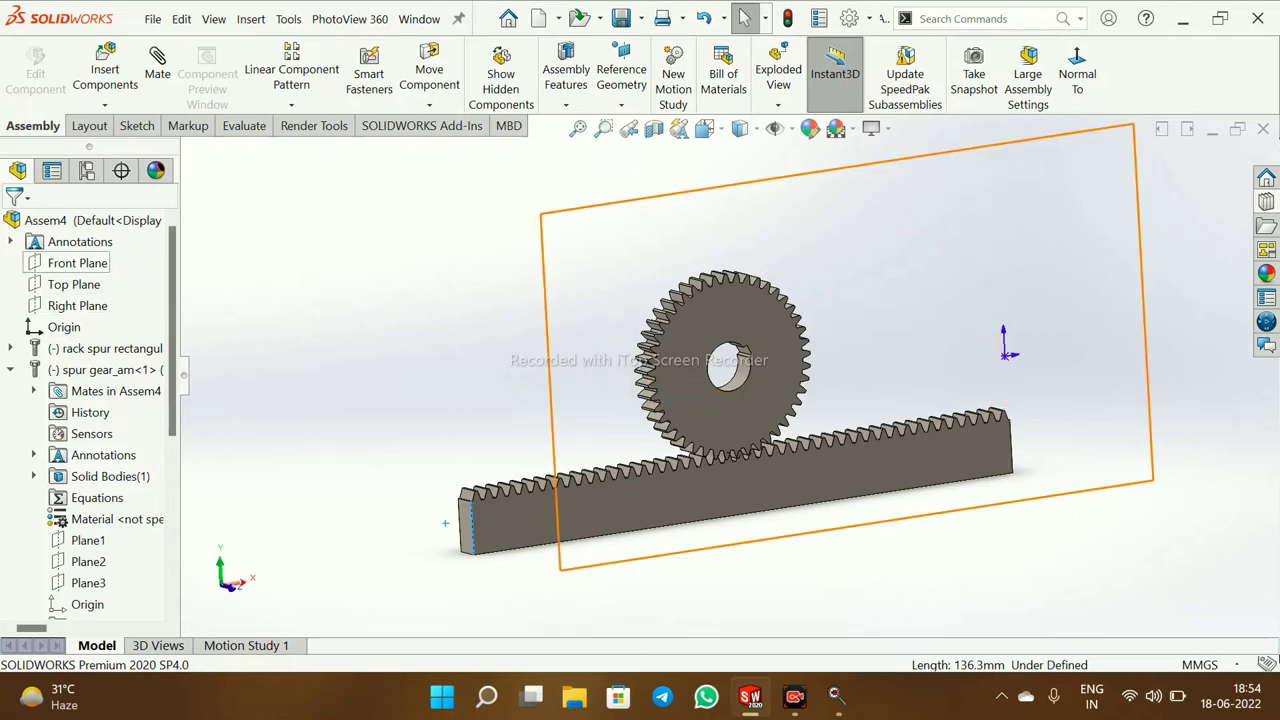
# Sketch a circle about 570 mm in diameter on the Front Plane, centred on the assembly origin
pyautogui.click(78, 263)
pyautogui.click(105, 237)
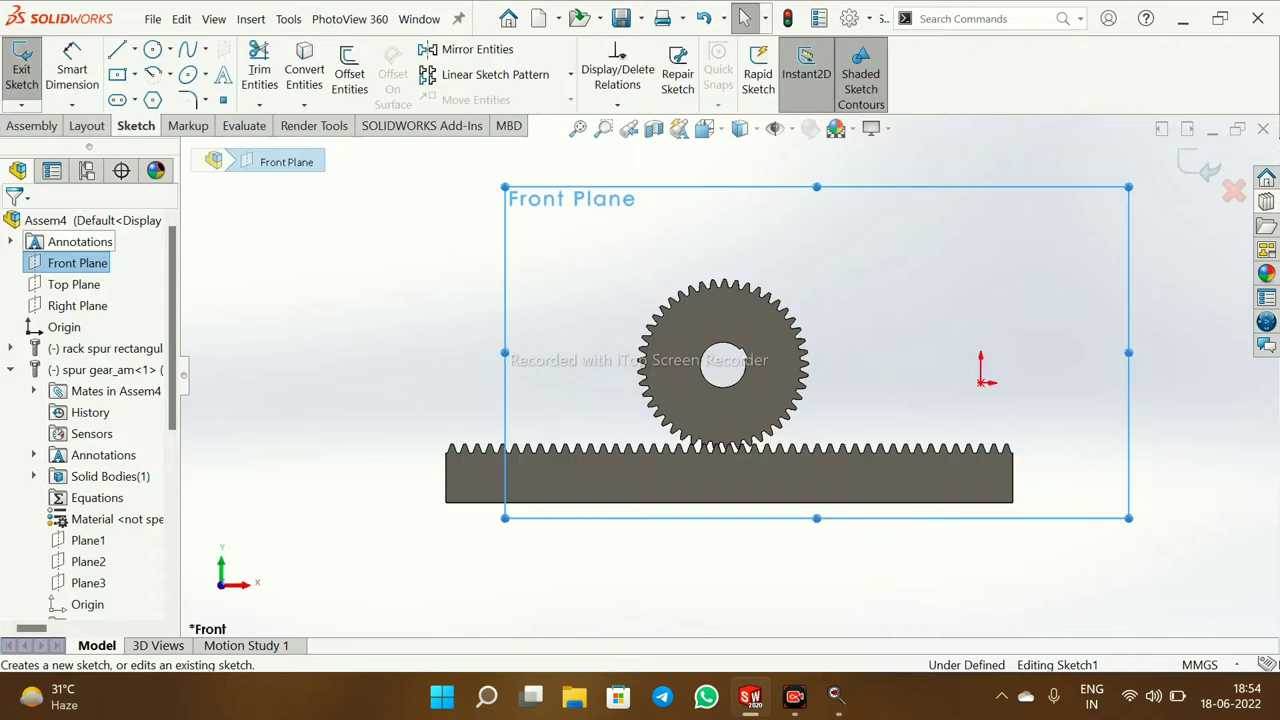
pyautogui.click(152, 49)
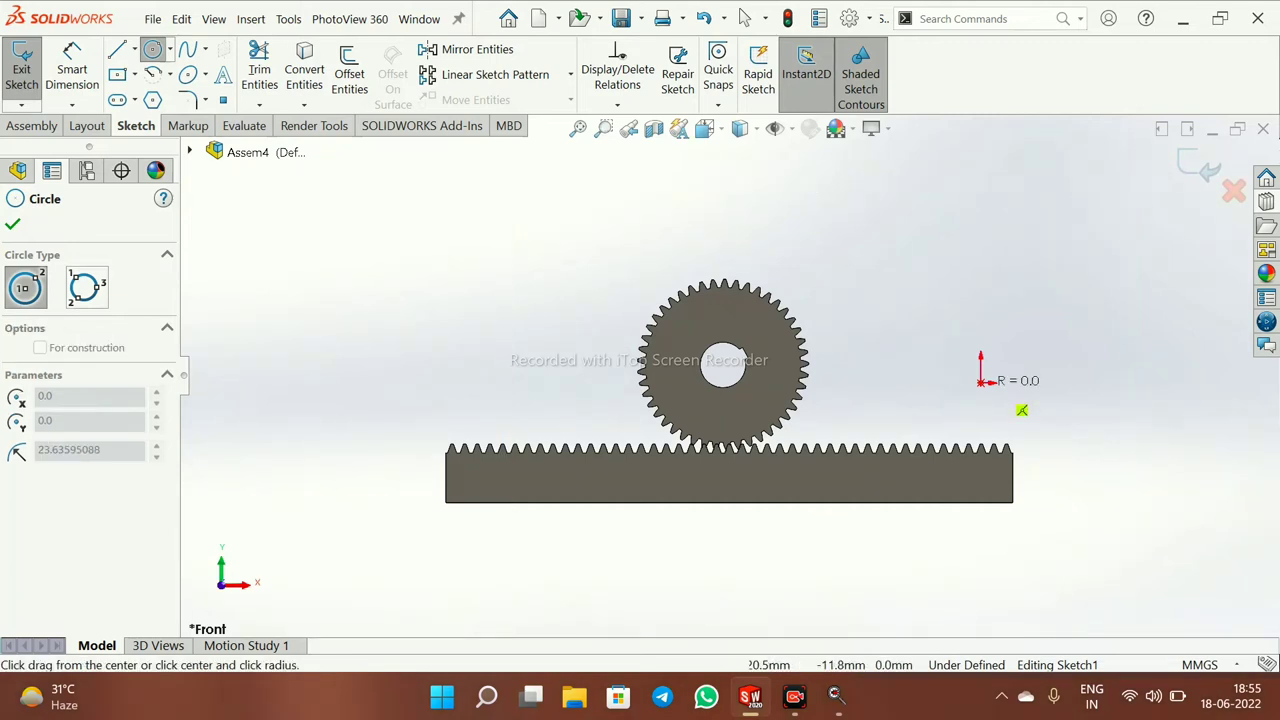
pyautogui.click(980, 382)
pyautogui.click(1080, 412)
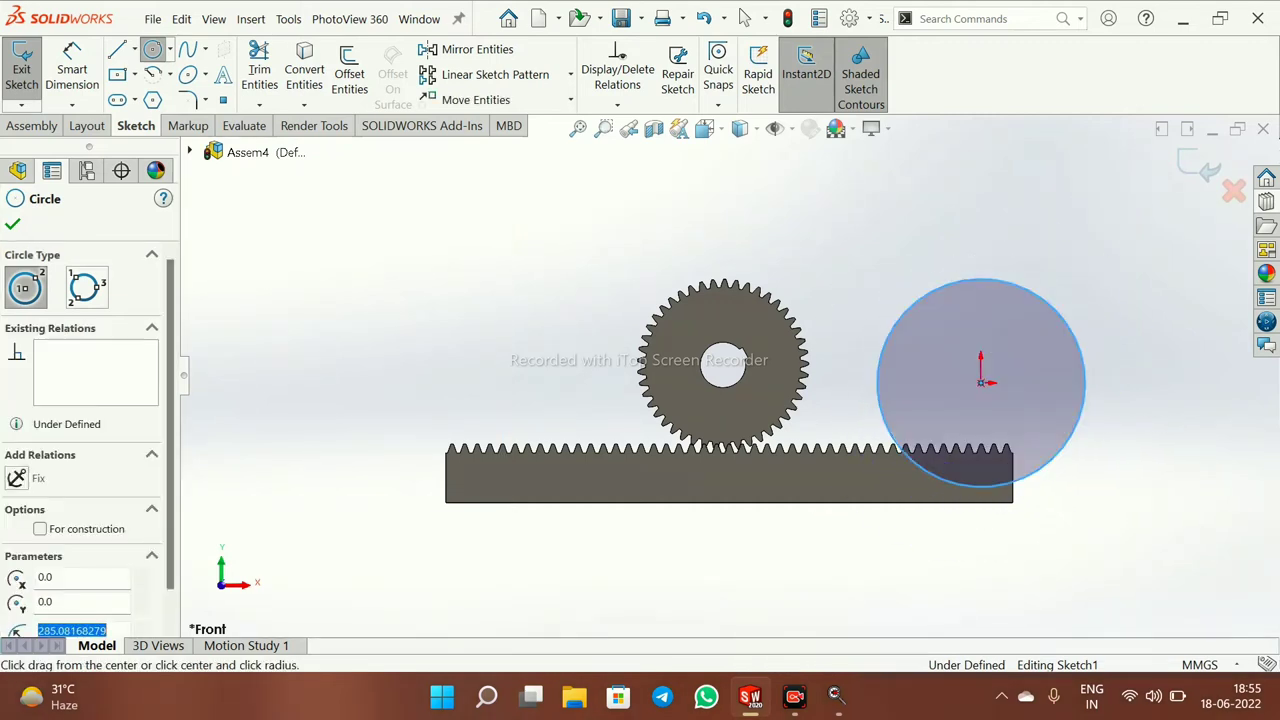
pyautogui.click(12, 224)
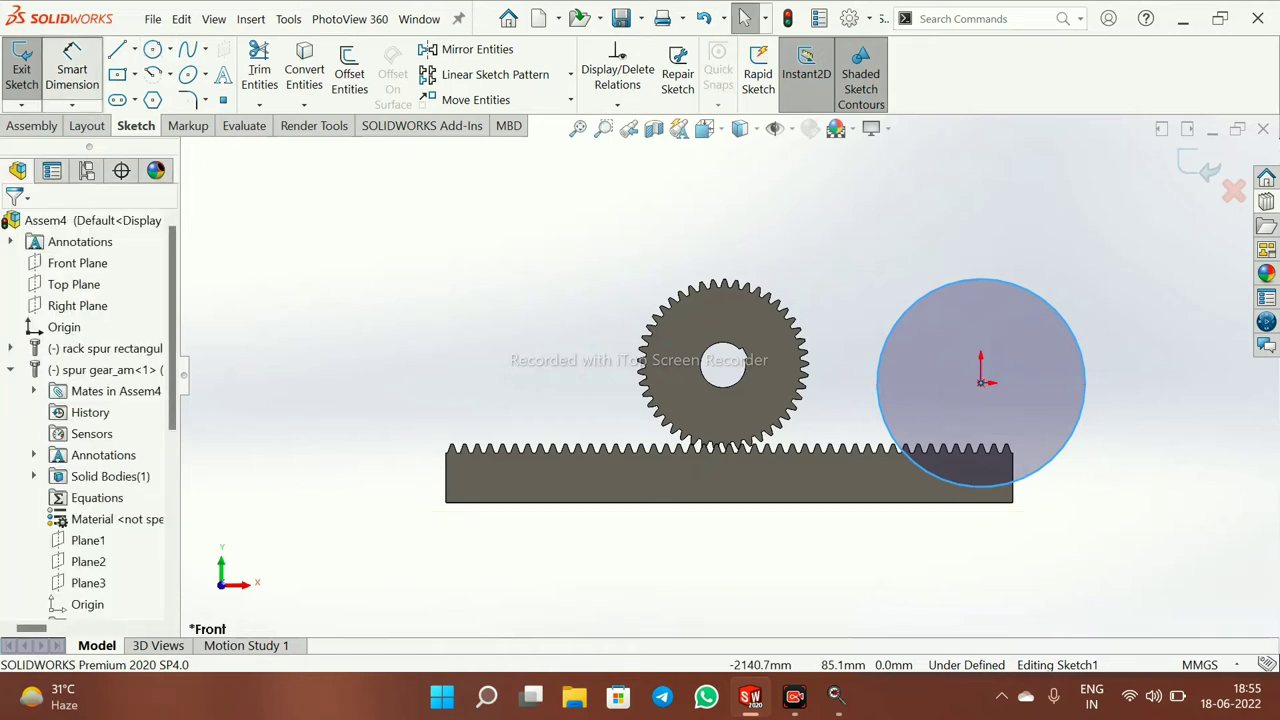
# Dimension the sketched circle's diameter as 570 mm
pyautogui.click(72, 68)
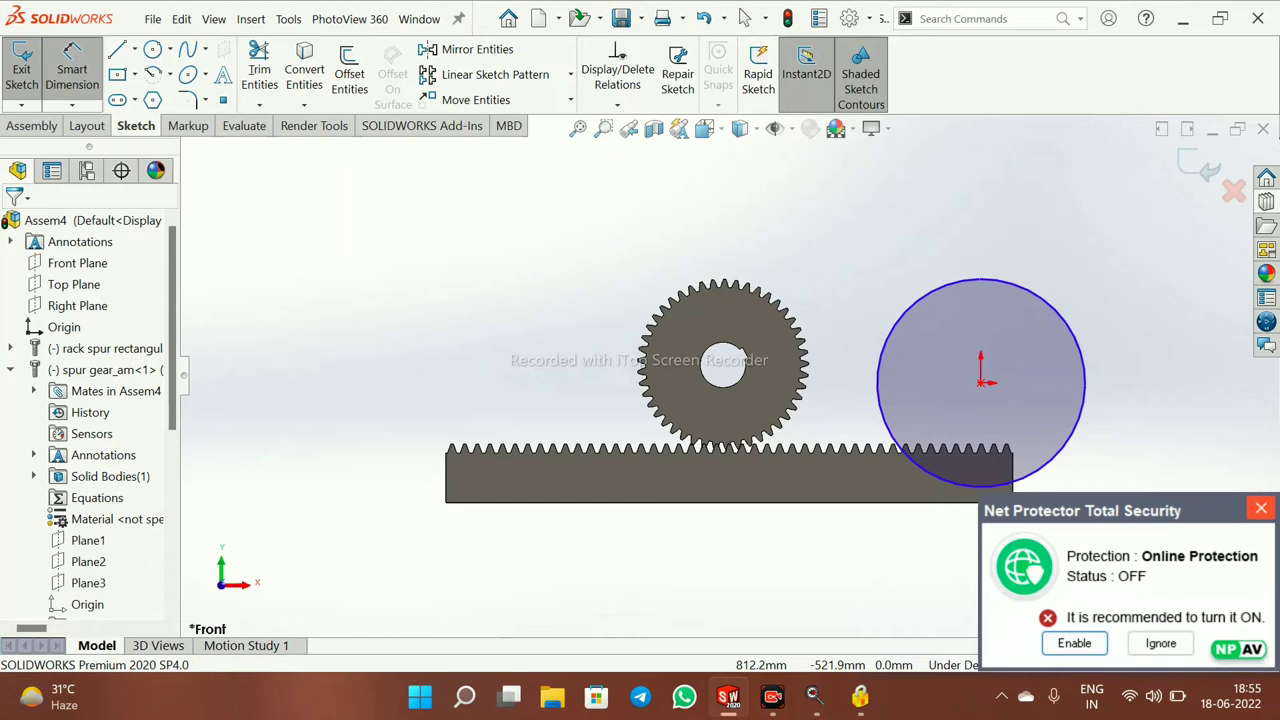
pyautogui.click(1261, 511)
pyautogui.click(1055, 309)
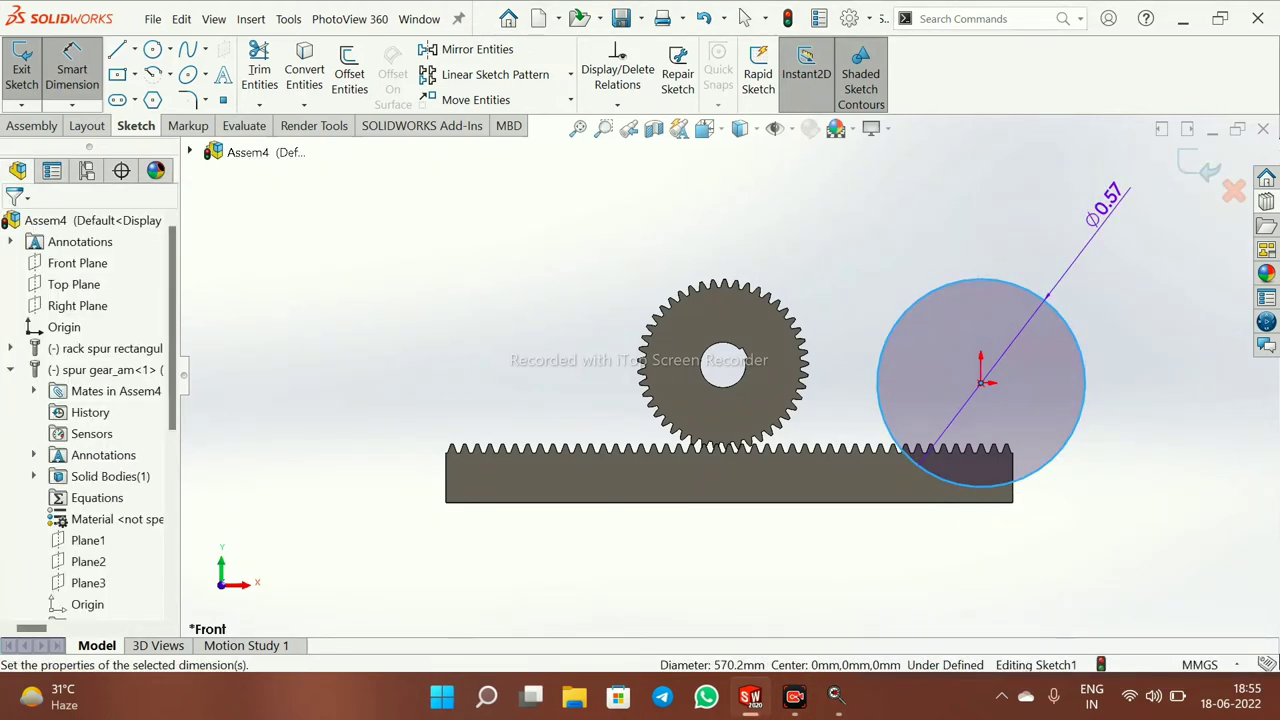
pyautogui.click(1090, 205)
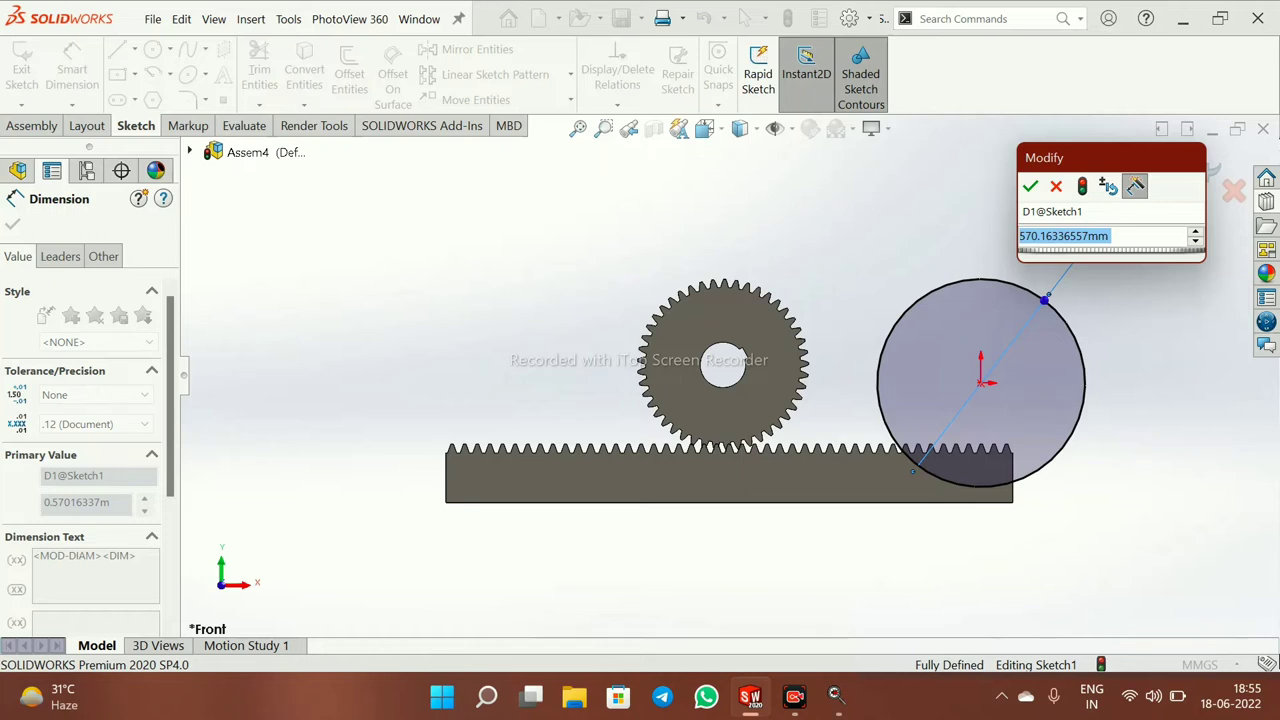
pyautogui.write('570')
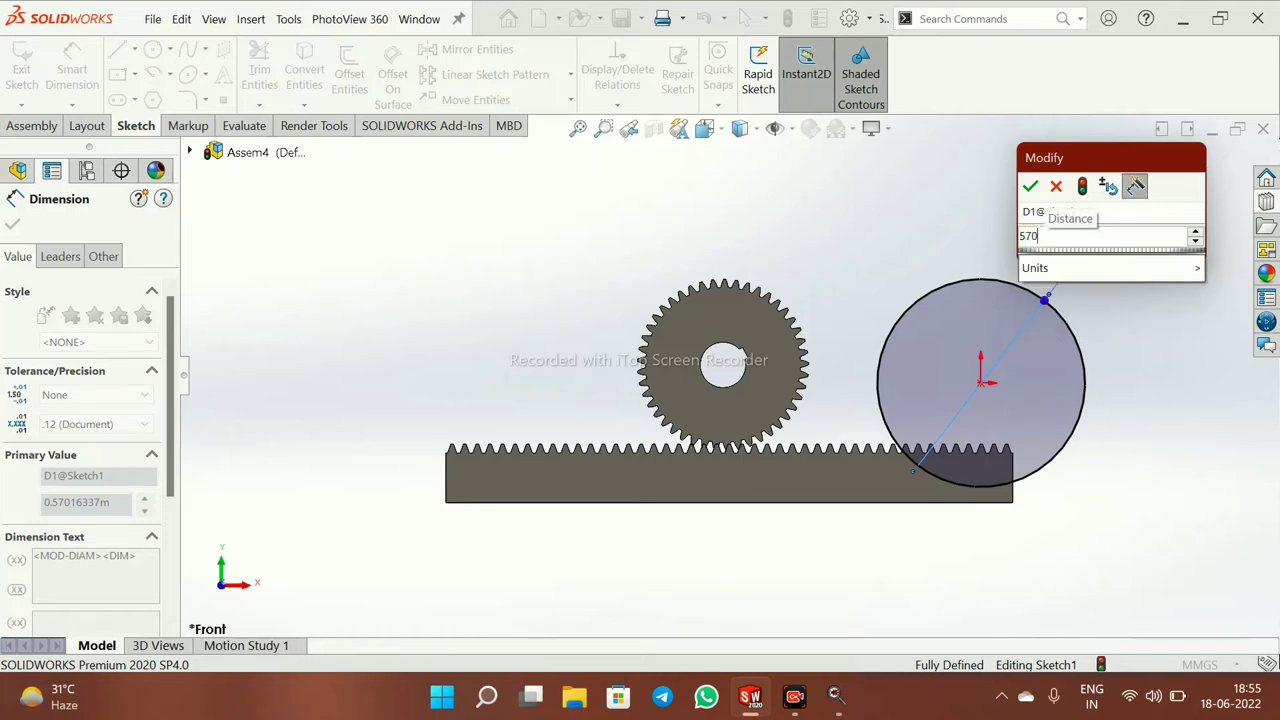
pyautogui.press('Return')
# Set the sketched circle's diameter to 420 mm and finish the sketch
pyautogui.scroll(2, 732, 373)
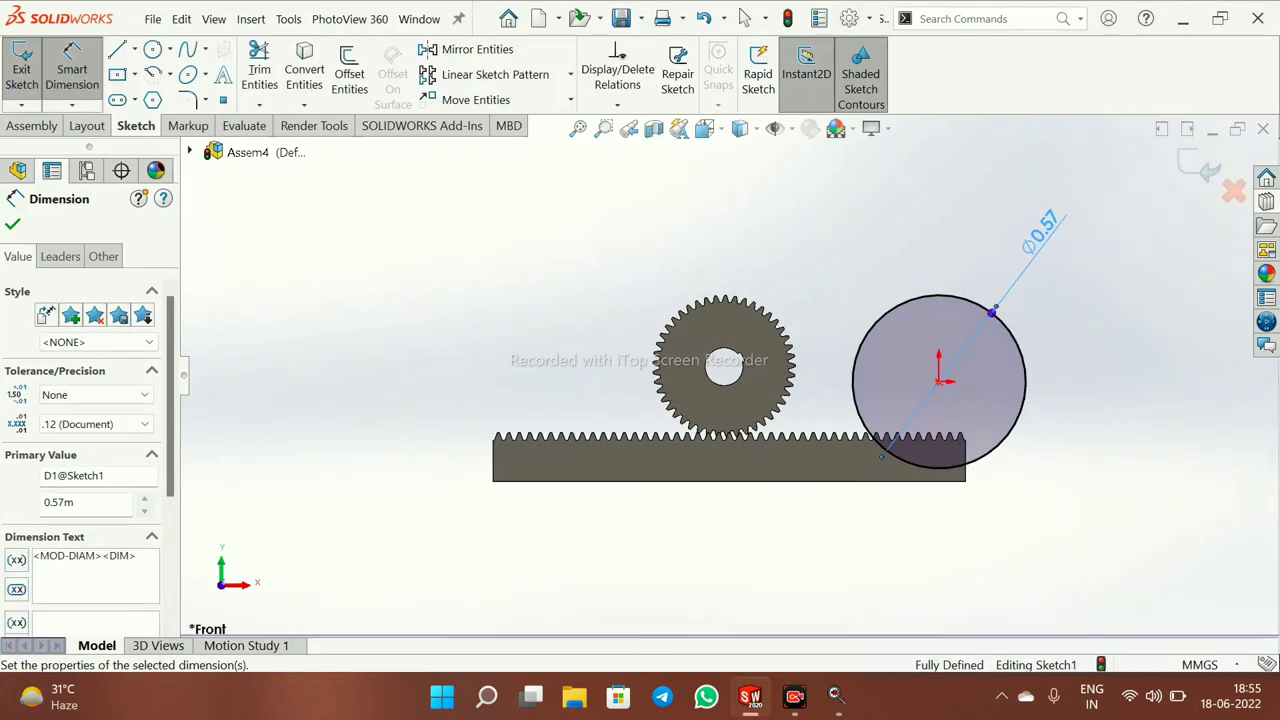
pyautogui.doubleClick(1049, 220)
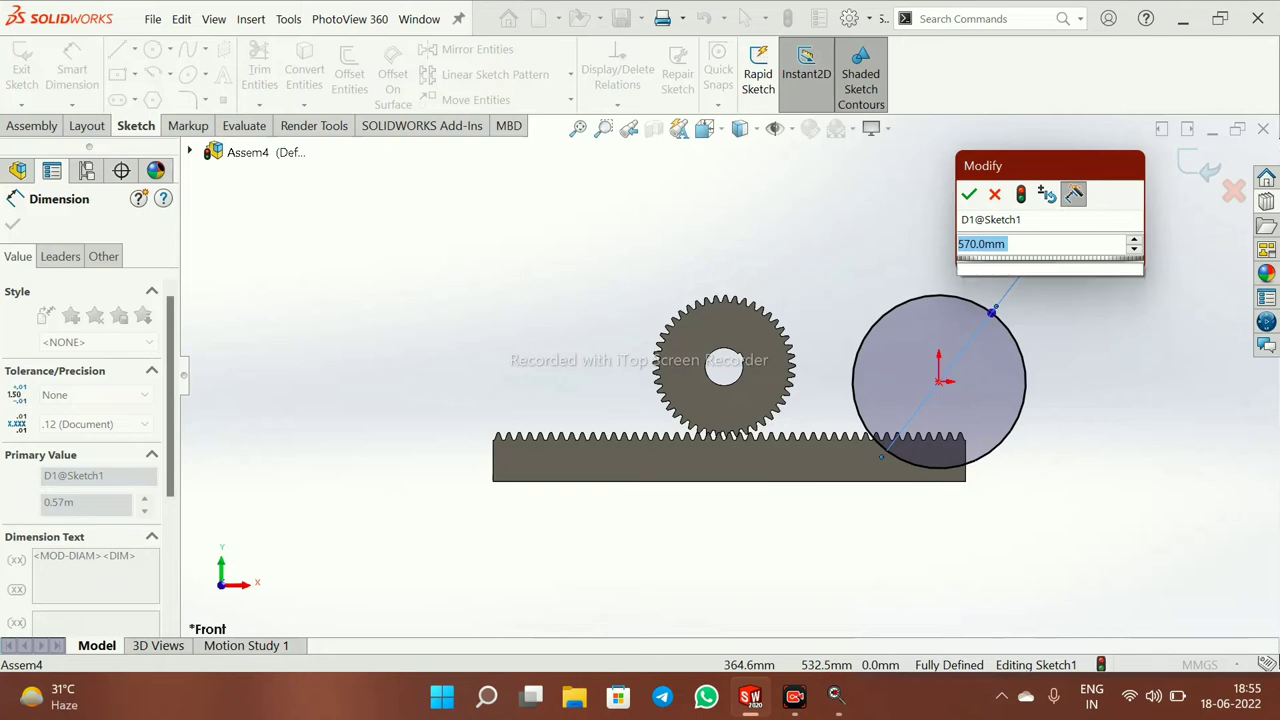
pyautogui.write('420')
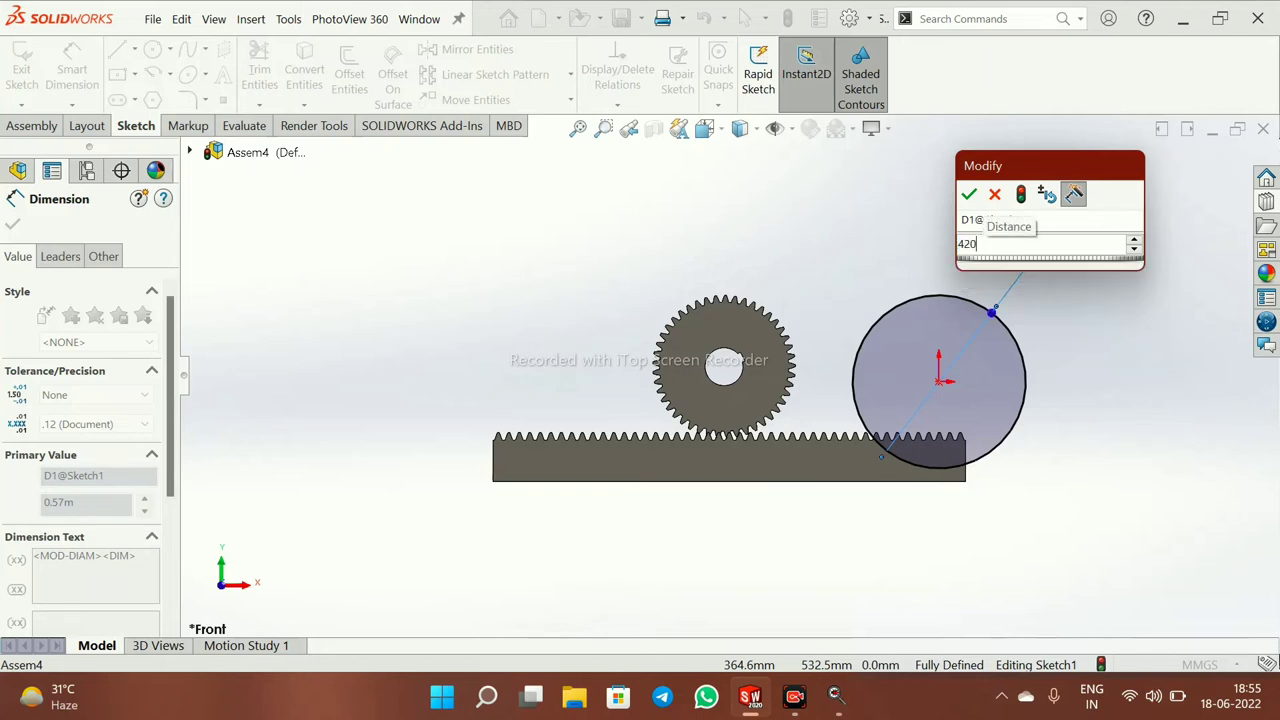
pyautogui.press('Return')
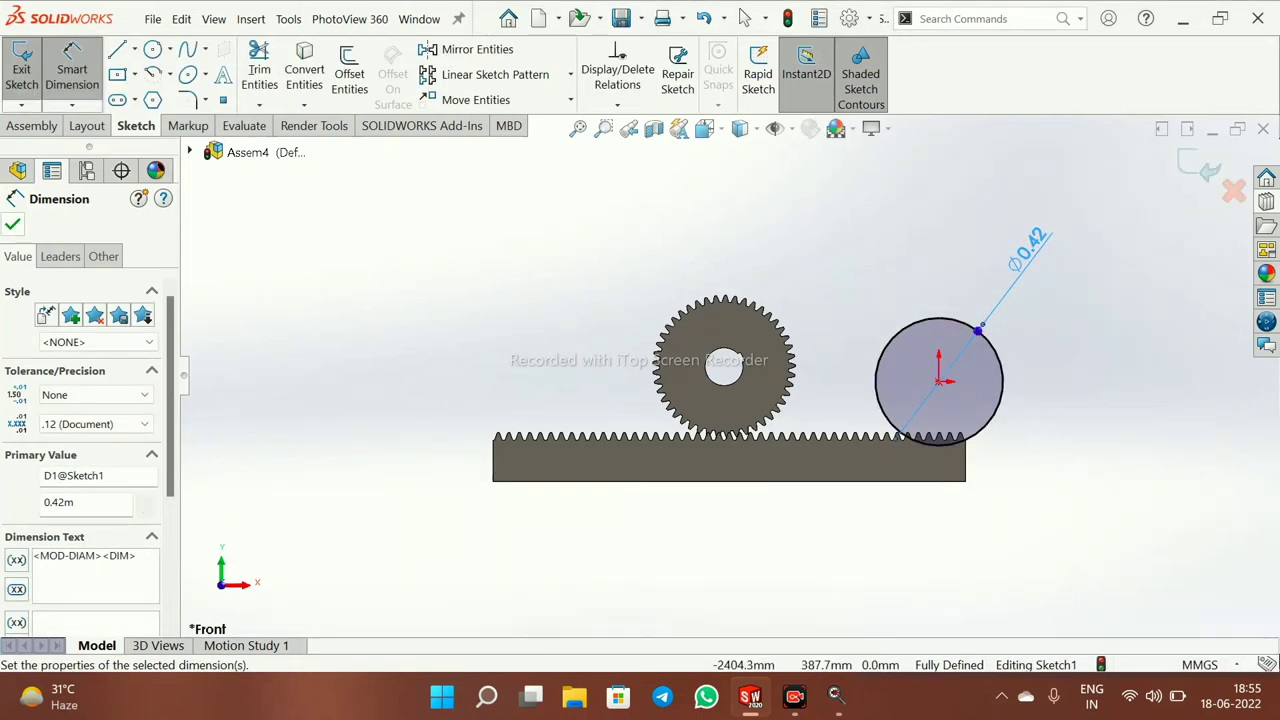
pyautogui.click(12, 224)
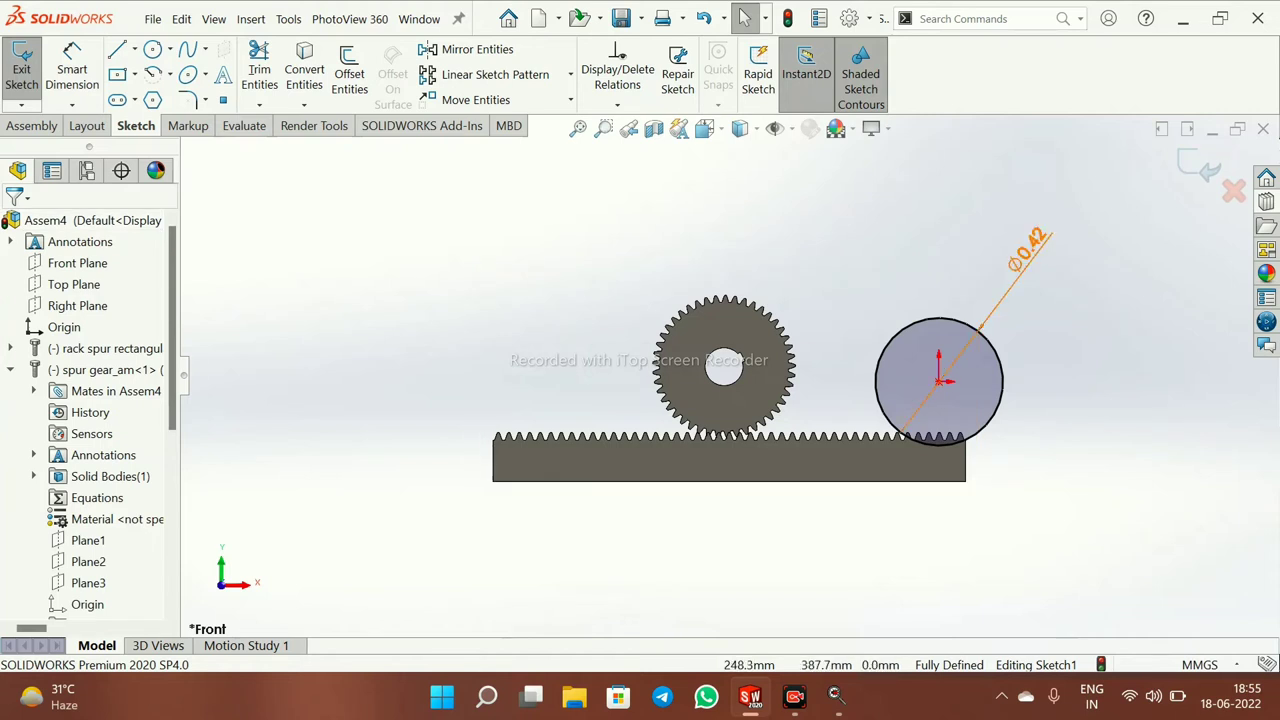
pyautogui.scroll(2, 732, 373)
pyautogui.moveTo(732, 373); pyautogui.dragTo(862, 395, button='middle')
pyautogui.scroll(3, 737, 380)
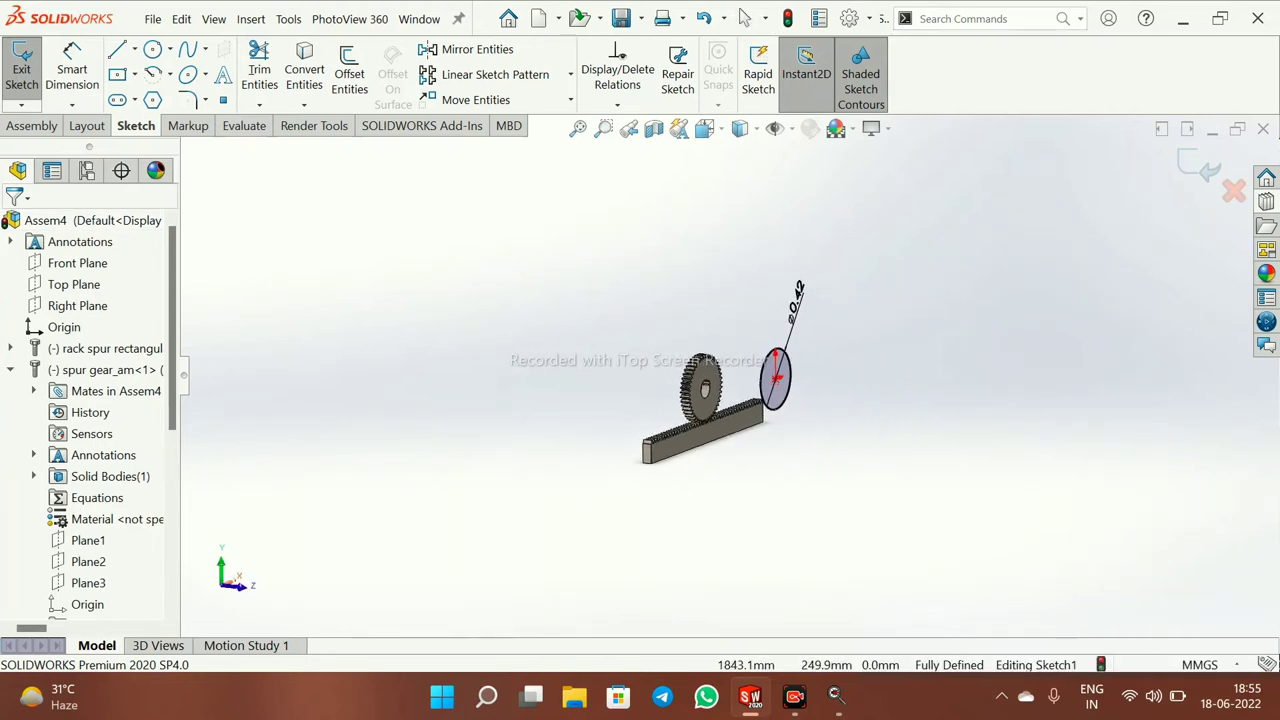
pyautogui.click(578, 128)
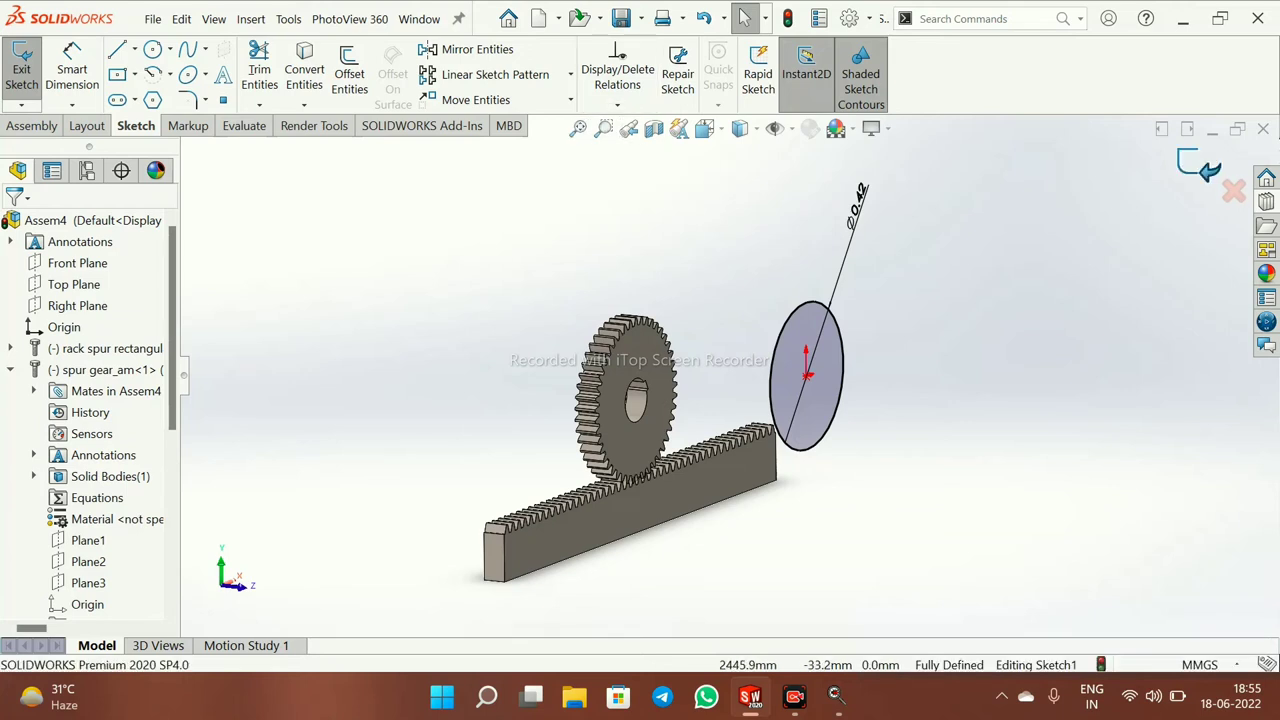
pyautogui.click(1200, 166)
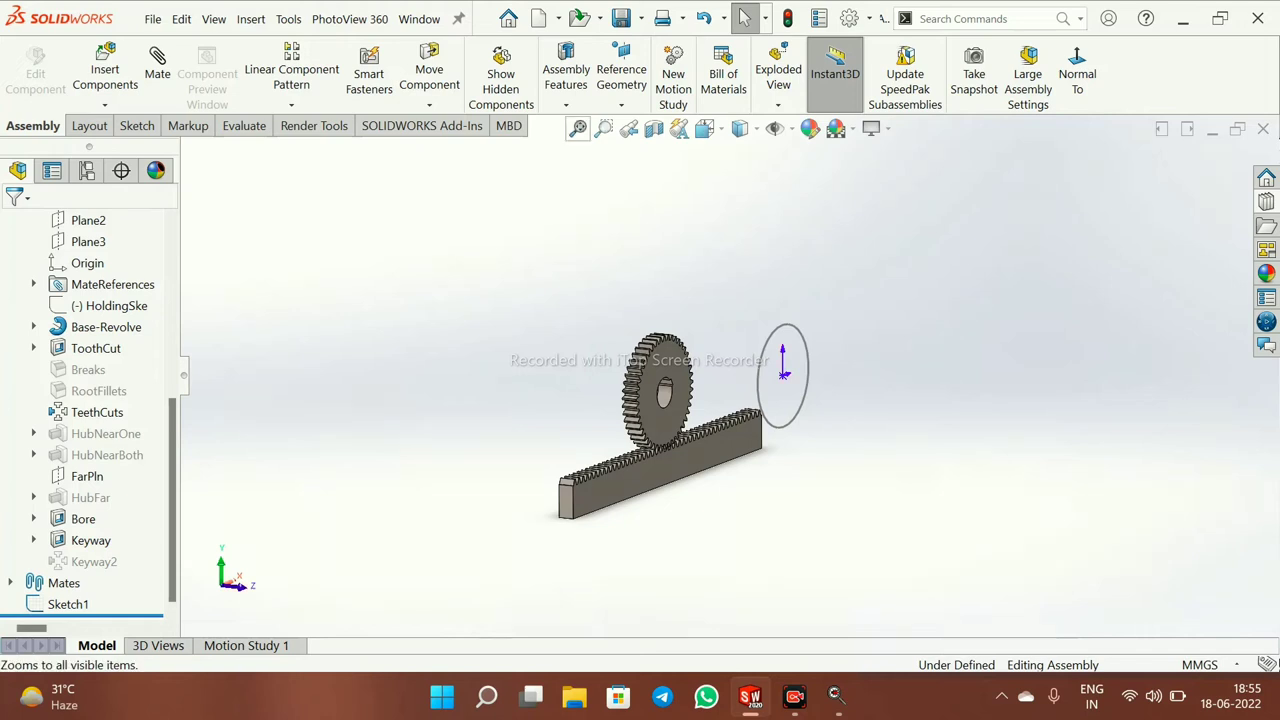
pyautogui.click(578, 128)
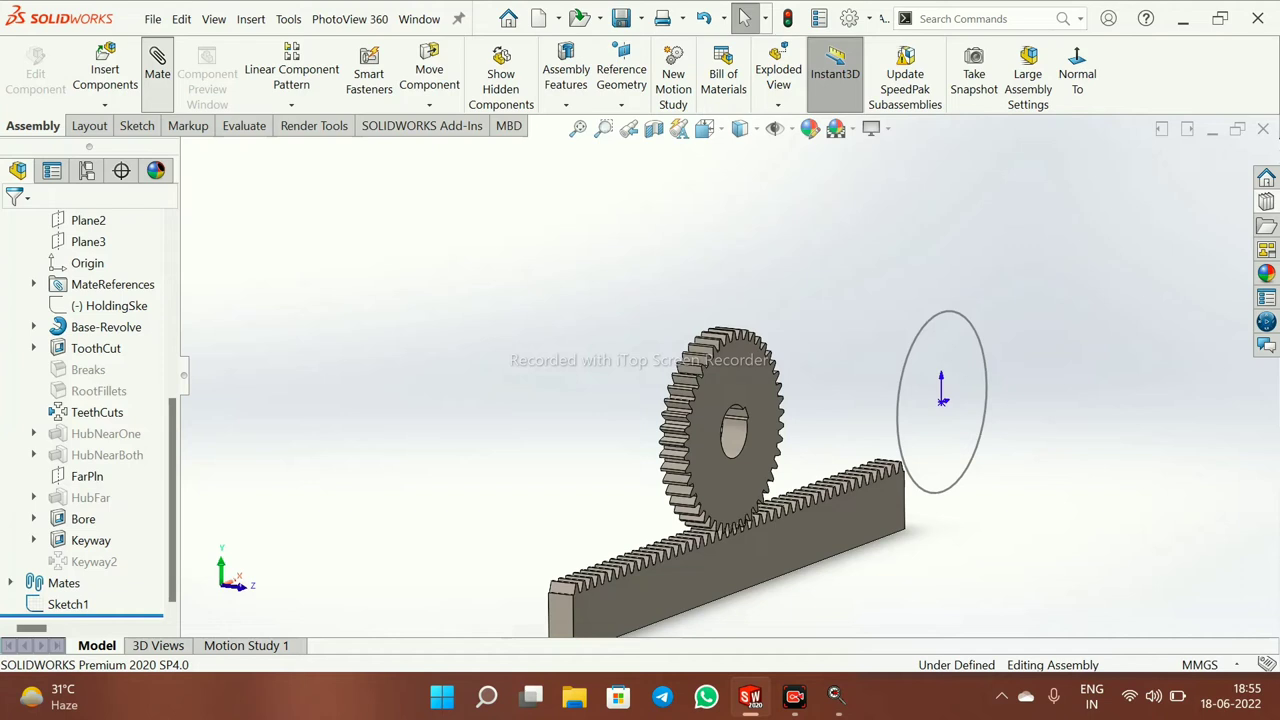
# Add a coincident mate between the spur gear's flat side face and the sketched circle, and leave the Mate command
pyautogui.click(157, 70)
pyautogui.click(705, 470)
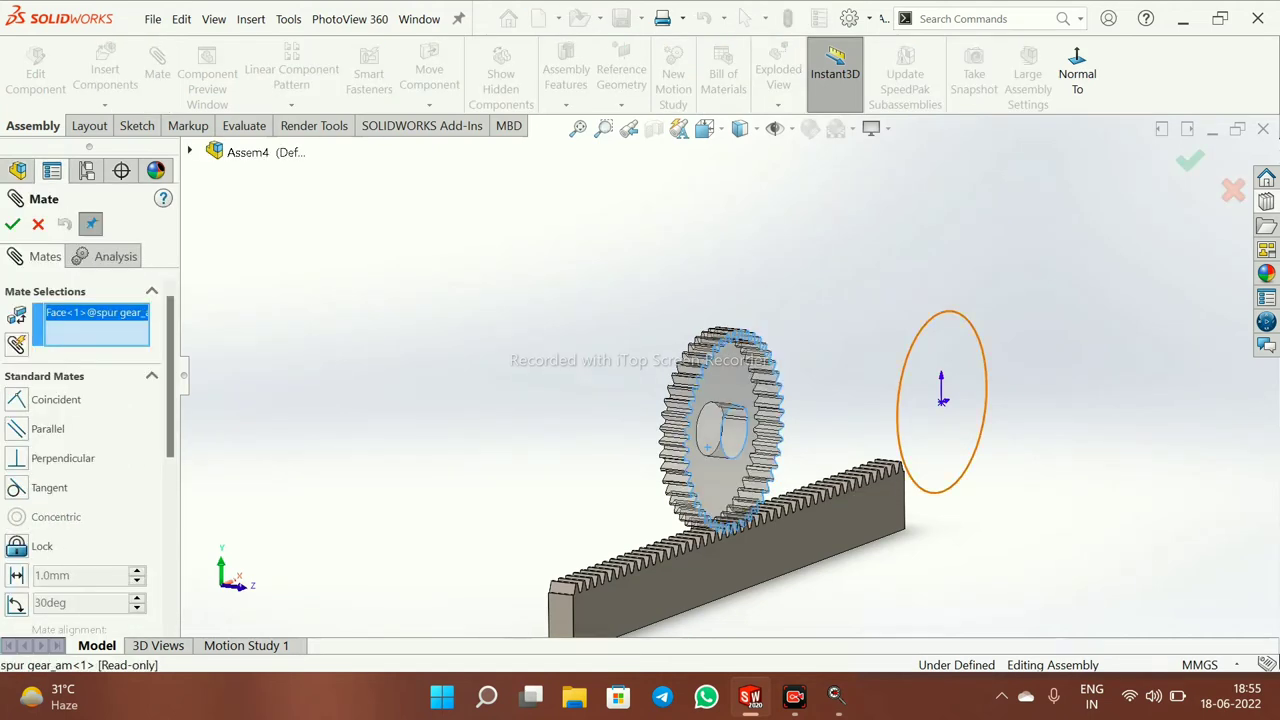
pyautogui.click(902, 368)
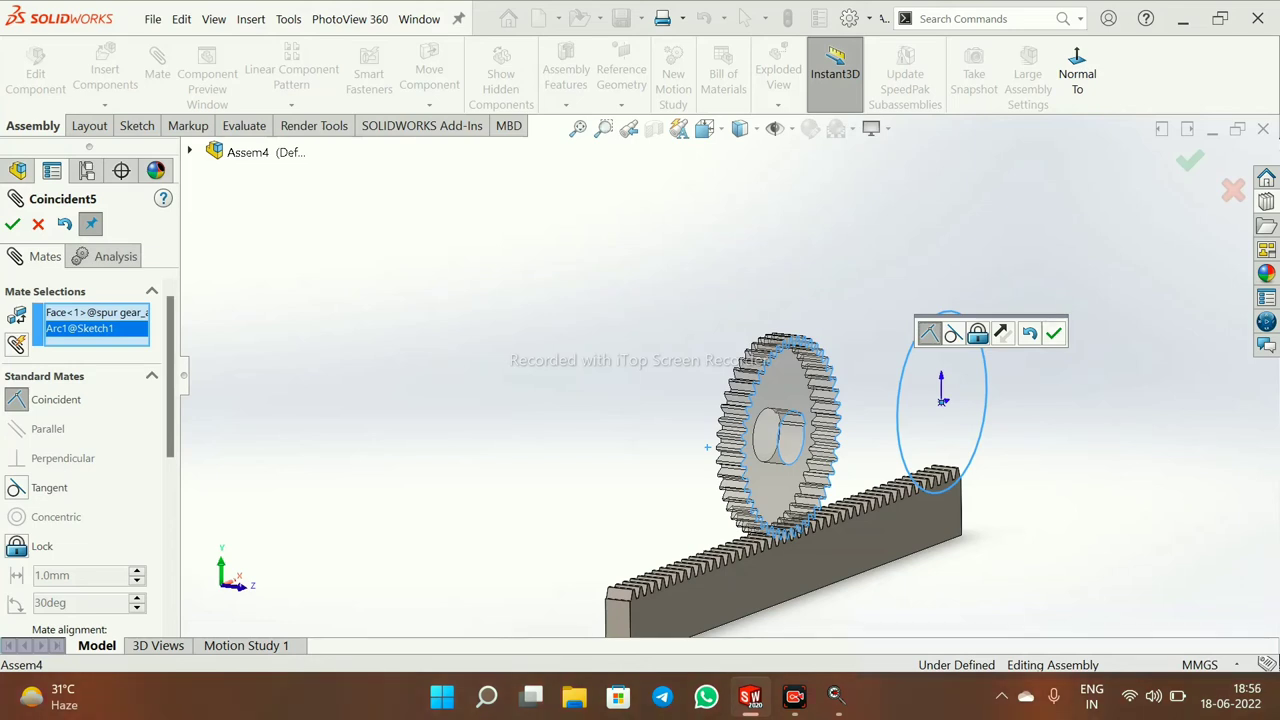
pyautogui.click(1054, 333)
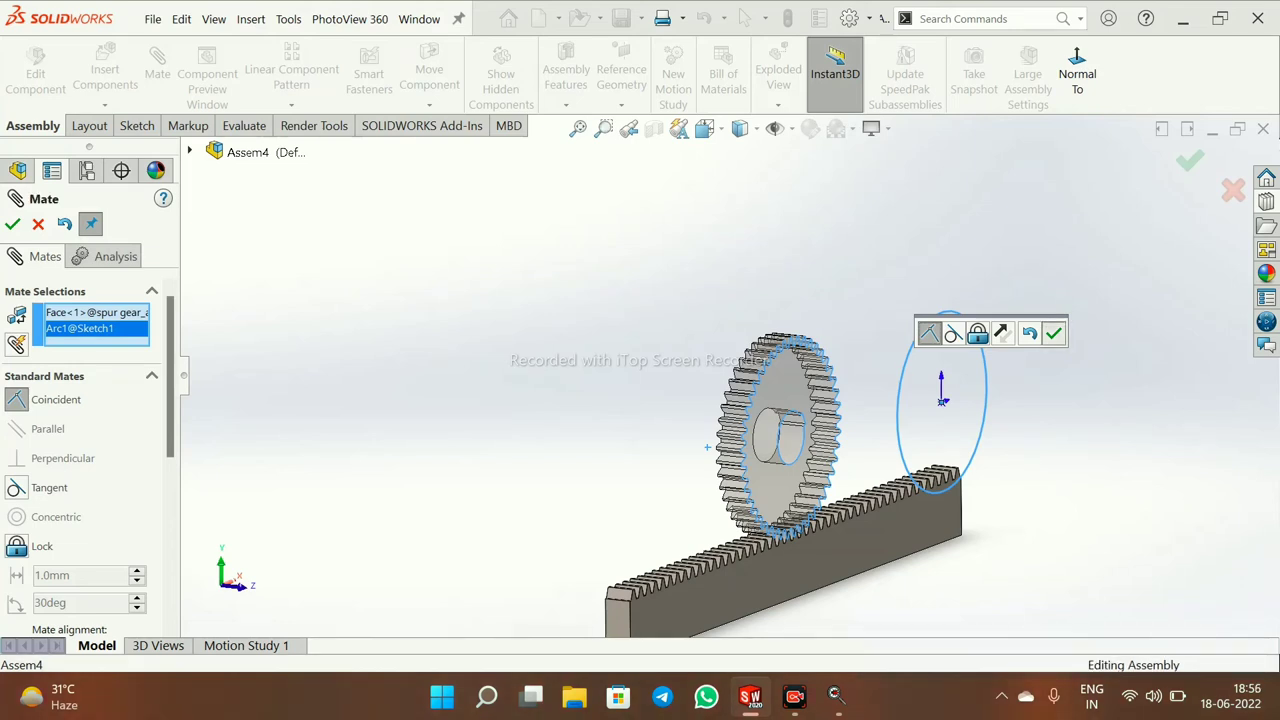
pyautogui.scroll(-2, 1054, 335)
pyautogui.scroll(3, 1054, 335)
pyautogui.moveTo(1050, 340); pyautogui.dragTo(625, 362, button='middle')
pyautogui.moveTo(600, 400); pyautogui.dragTo(808, 467, button='middle')
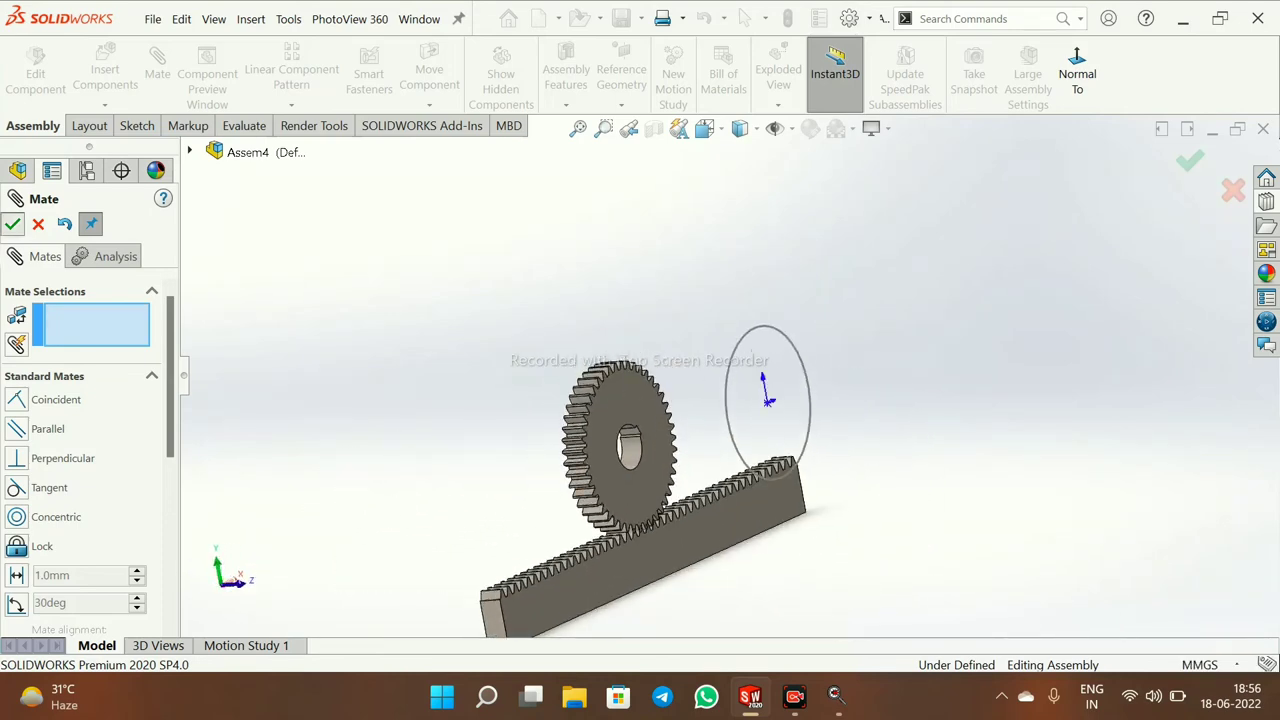
pyautogui.press('Escape')
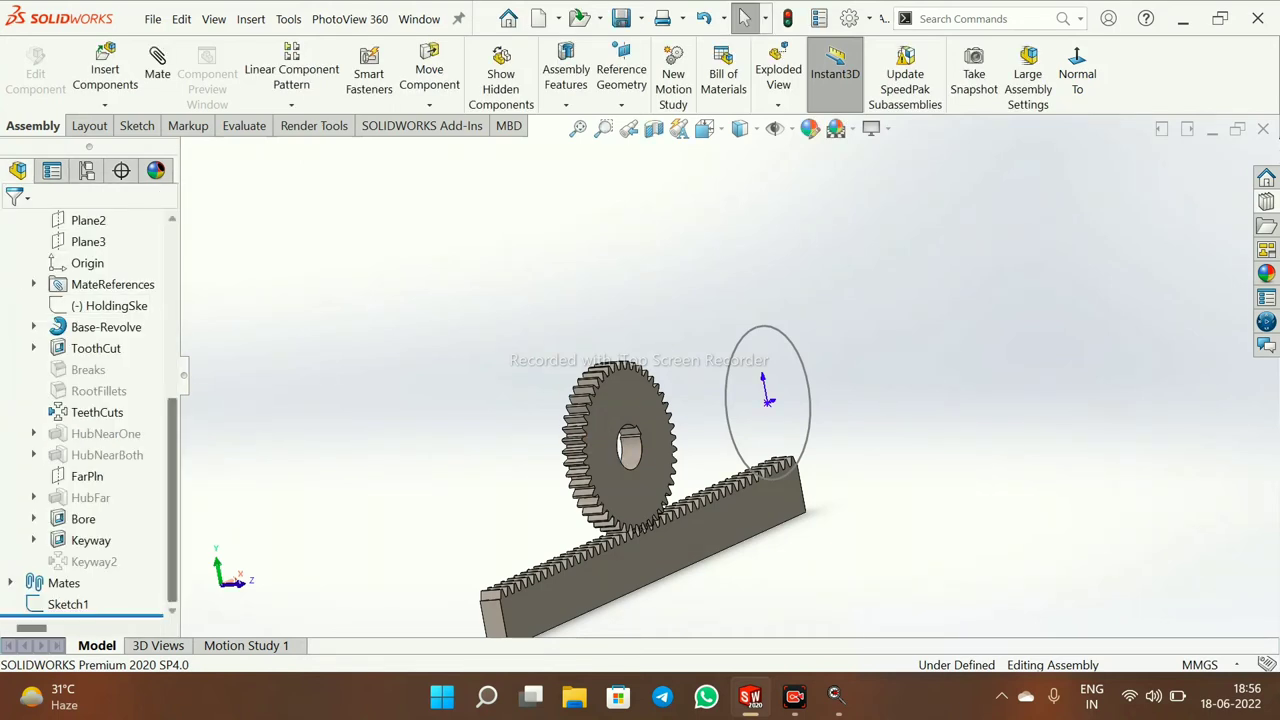
# Collapse the spur gear's feature list and hide the circle sketch displayed in the assembly
pyautogui.scroll(2, 88, 390)
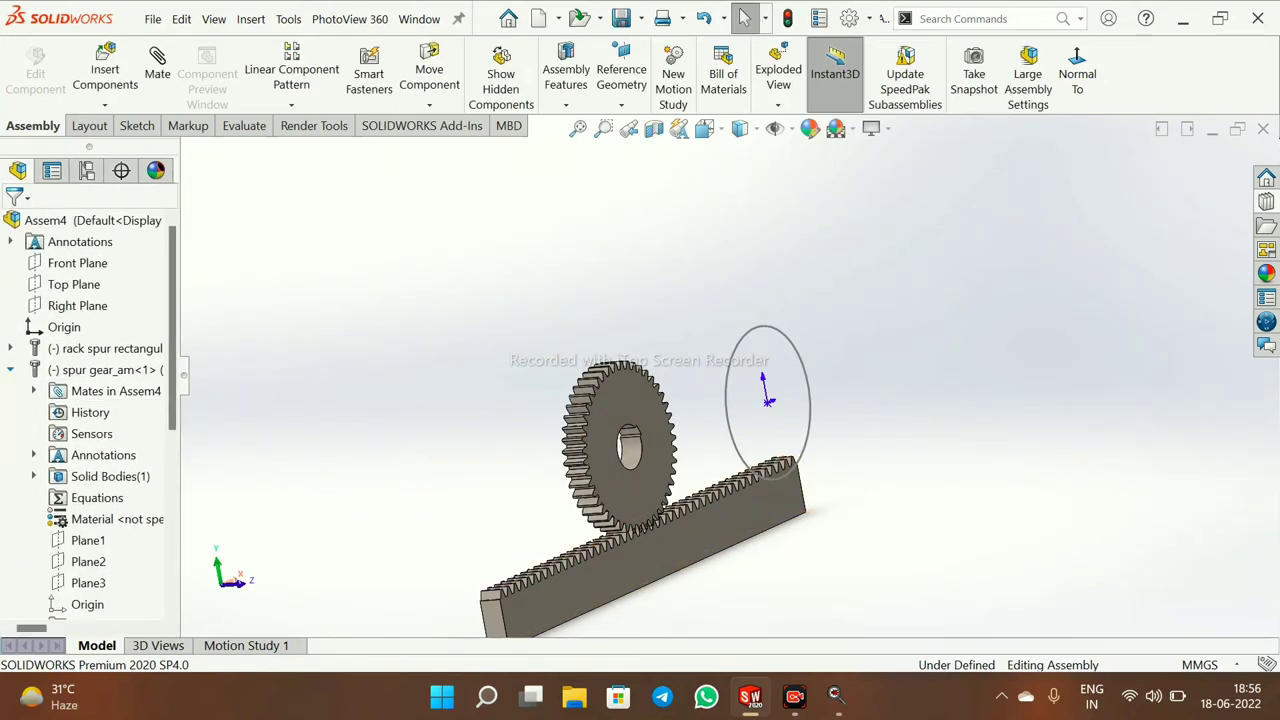
pyautogui.click(11, 370)
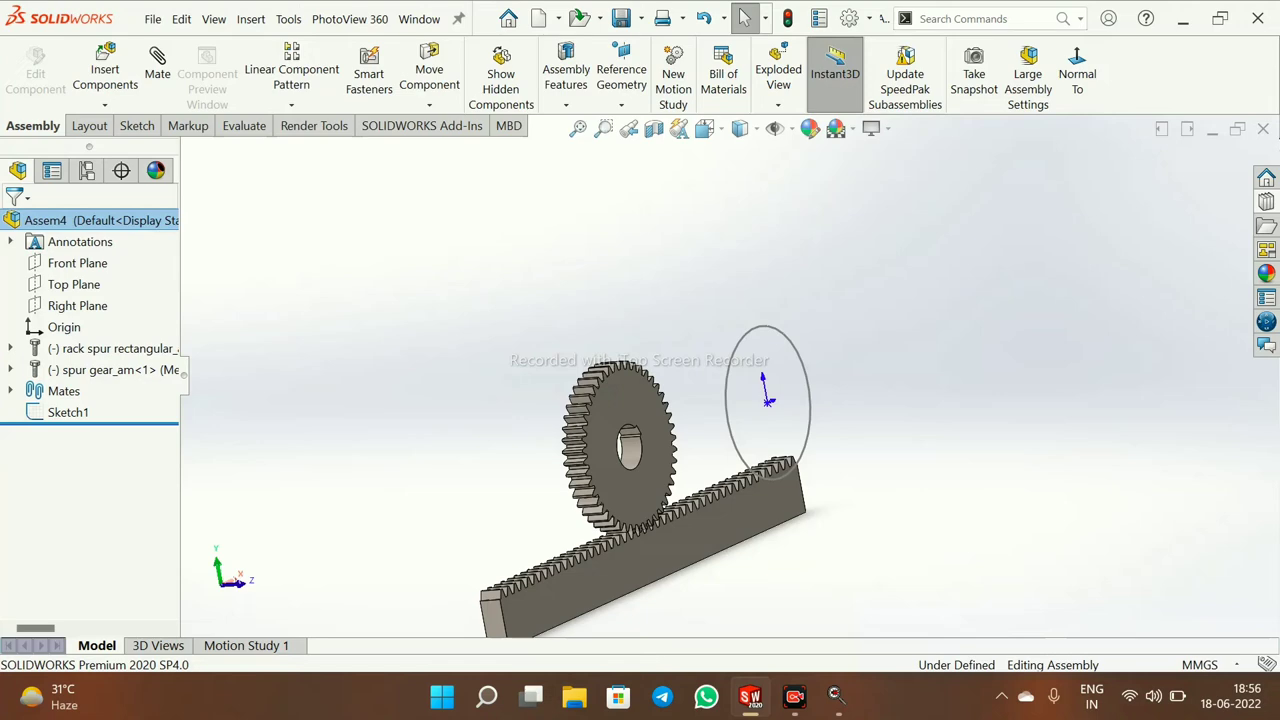
pyautogui.click(780, 331)
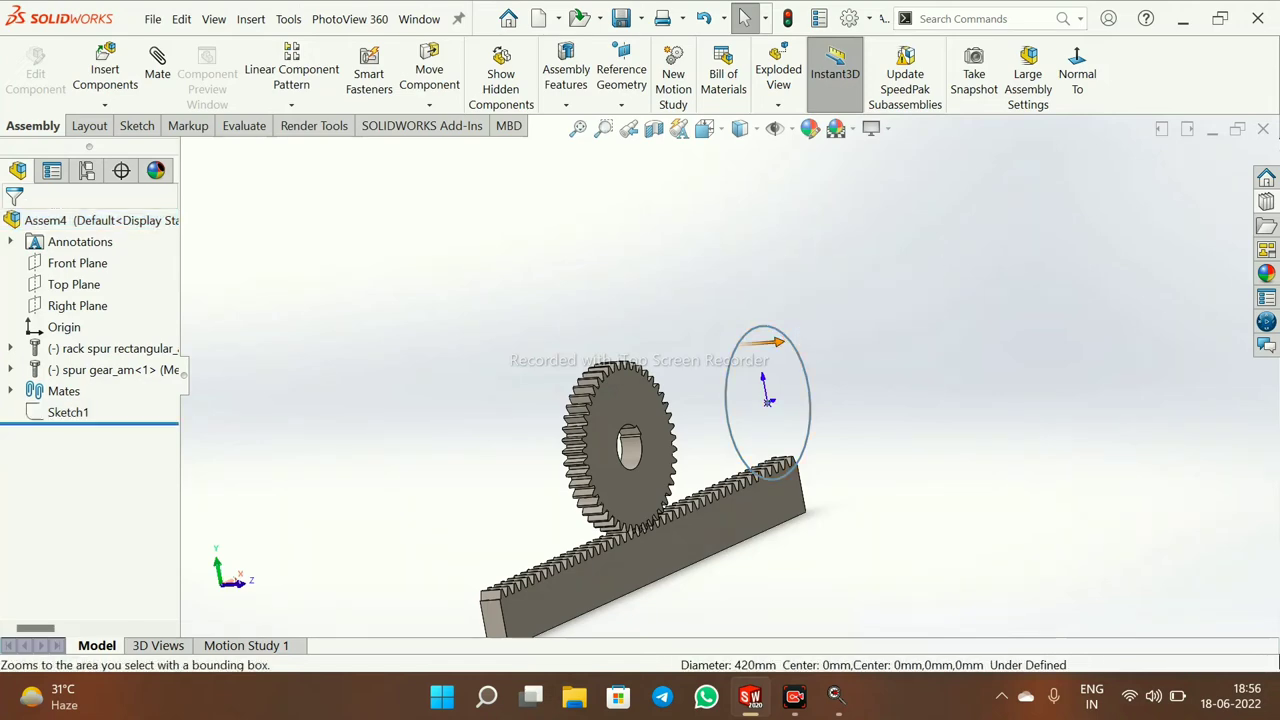
pyautogui.click(578, 129)
pyautogui.scroll(-2, 690, 380)
pyautogui.moveTo(720, 385); pyautogui.dragTo(580, 395, button='middle')
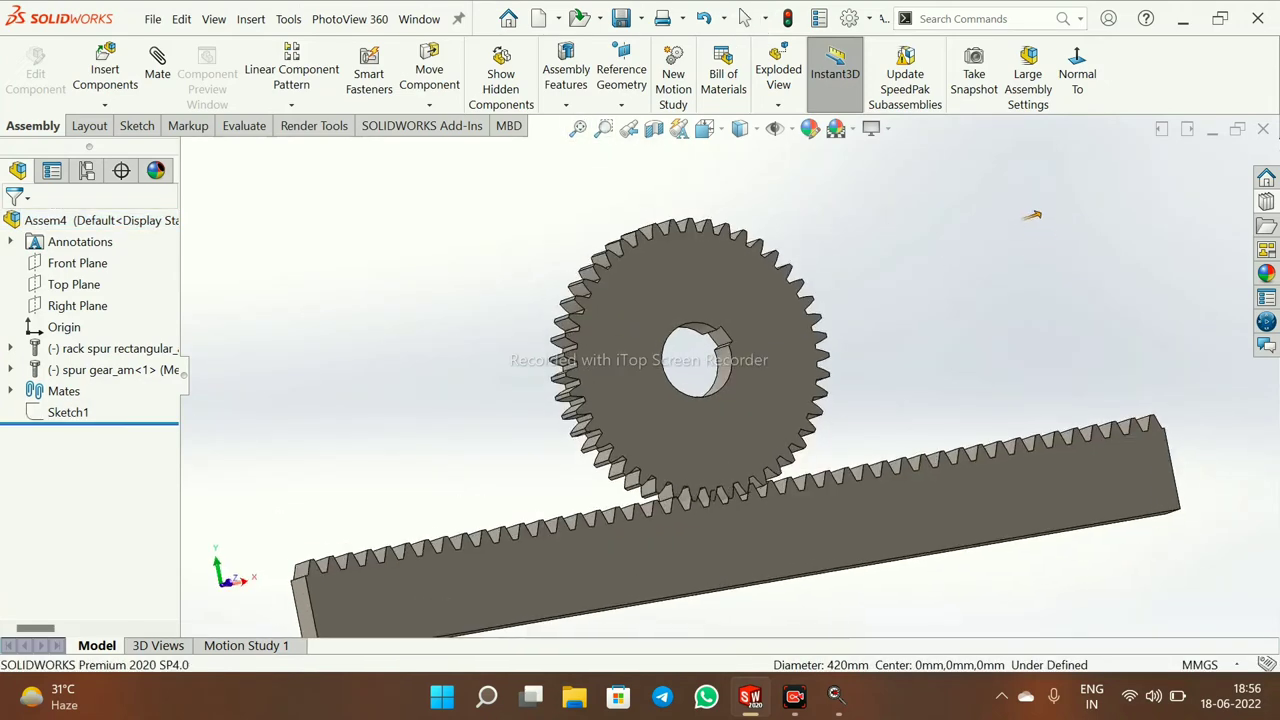
pyautogui.scroll(2, 724, 372)
pyautogui.scroll(-3, 716, 367)
pyautogui.moveTo(716, 367); pyautogui.dragTo(752, 330, button='middle')
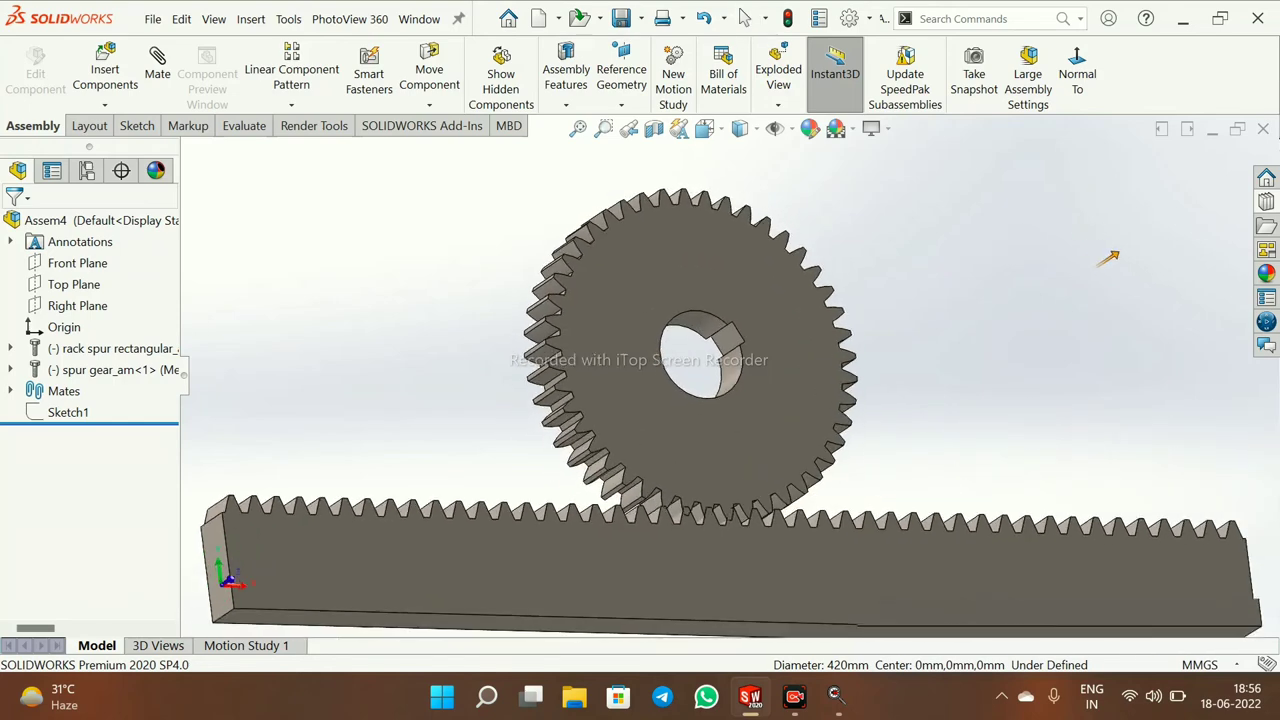
pyautogui.hotkey('ctrl', '7')
pyautogui.click(578, 128)
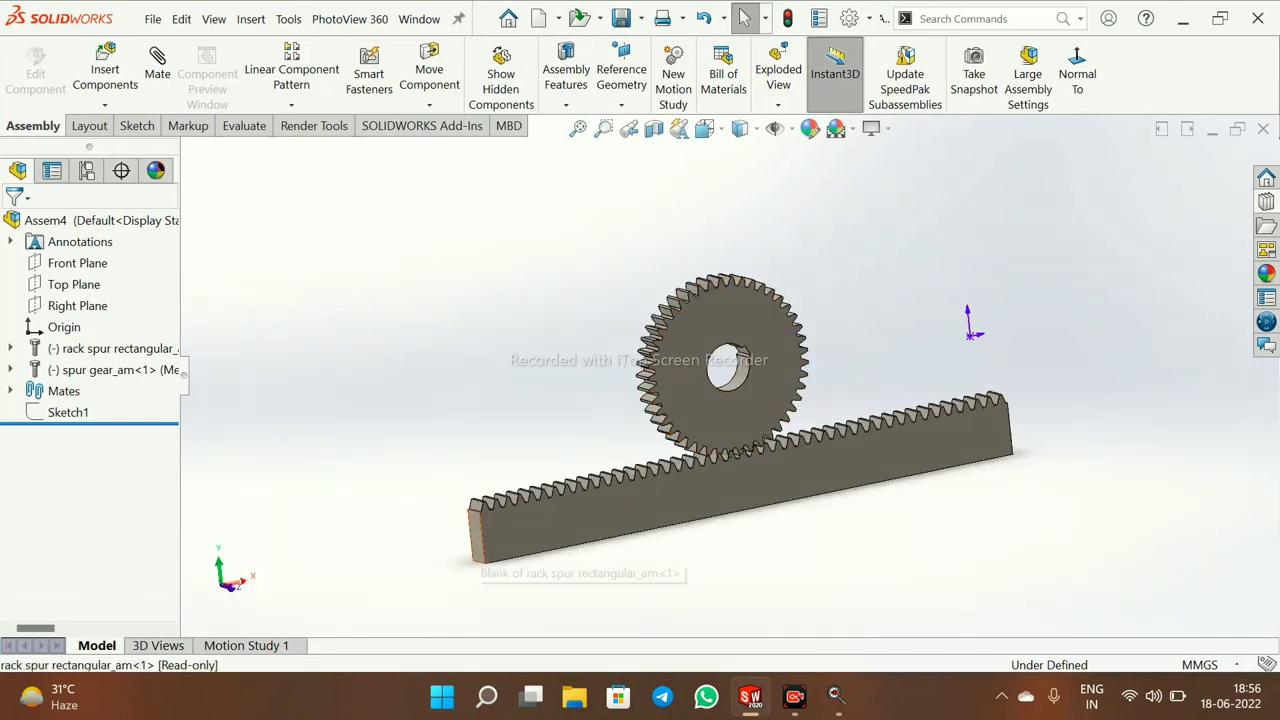
# Slide the rack along its length to test the gear's movement with the coincident mate in place
pyautogui.moveTo(476, 532)
pyautogui.mouseDown()
pyautogui.moveTo(590, 510)
pyautogui.moveTo(332, 545)
pyautogui.moveTo(476, 532)
pyautogui.mouseUp()
pyautogui.moveTo(600, 450); pyautogui.dragTo(545, 435, button='middle')
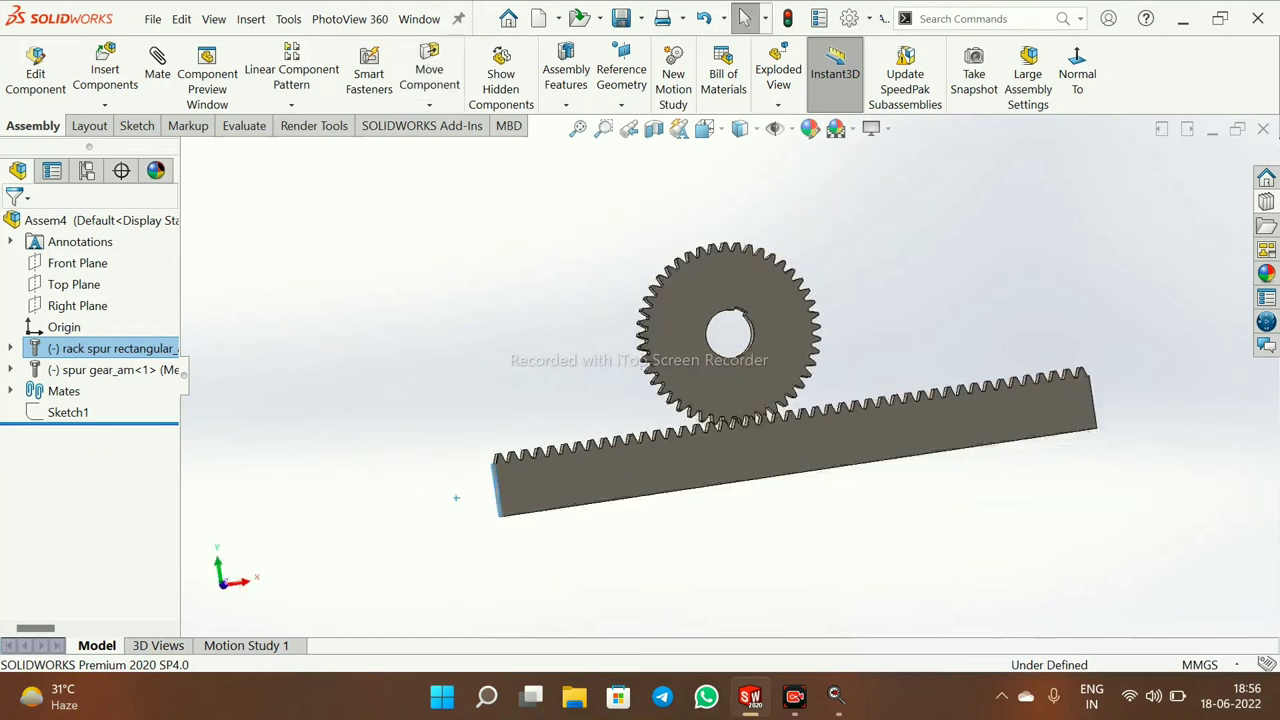
pyautogui.scroll(2, 727, 368)
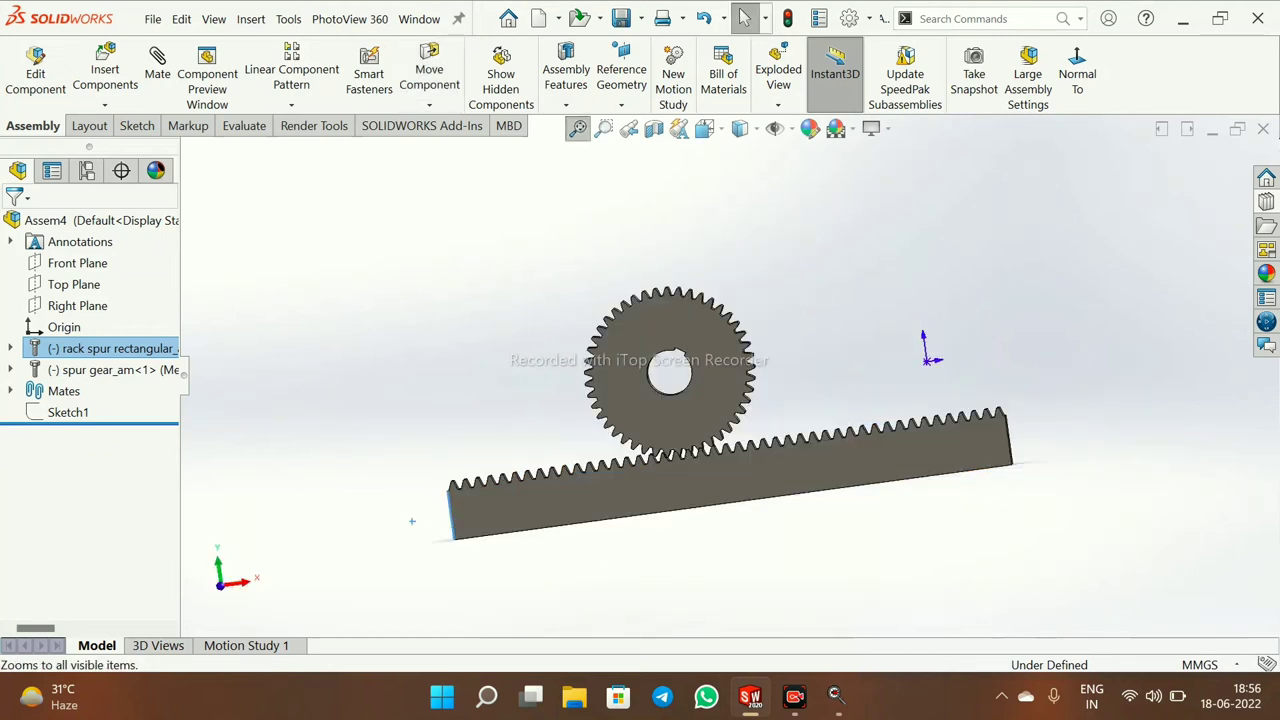
pyautogui.moveTo(695, 482); pyautogui.dragTo(620, 480)
pyautogui.click(745, 18)
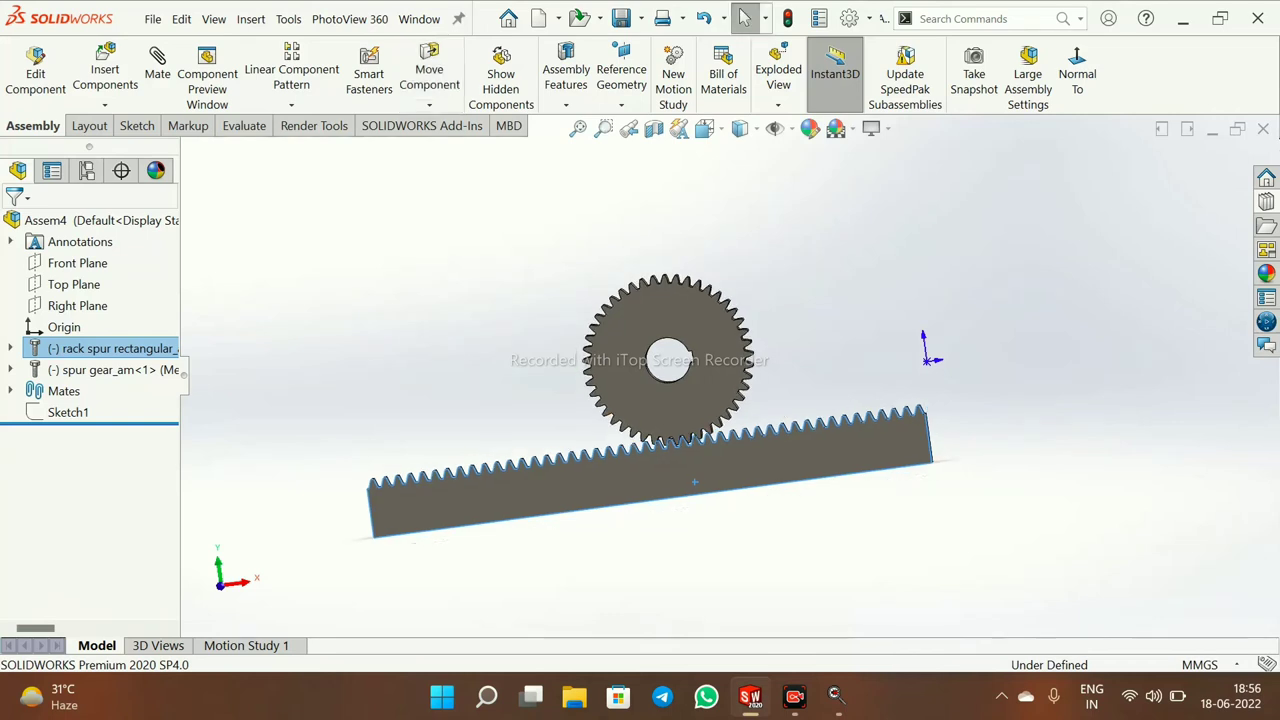
# Add a distance mate between the assembly's Right Plane and the rack's Plane3 at their current spacing, and leave the Mate command
pyautogui.hotkey('ctrl', '7')
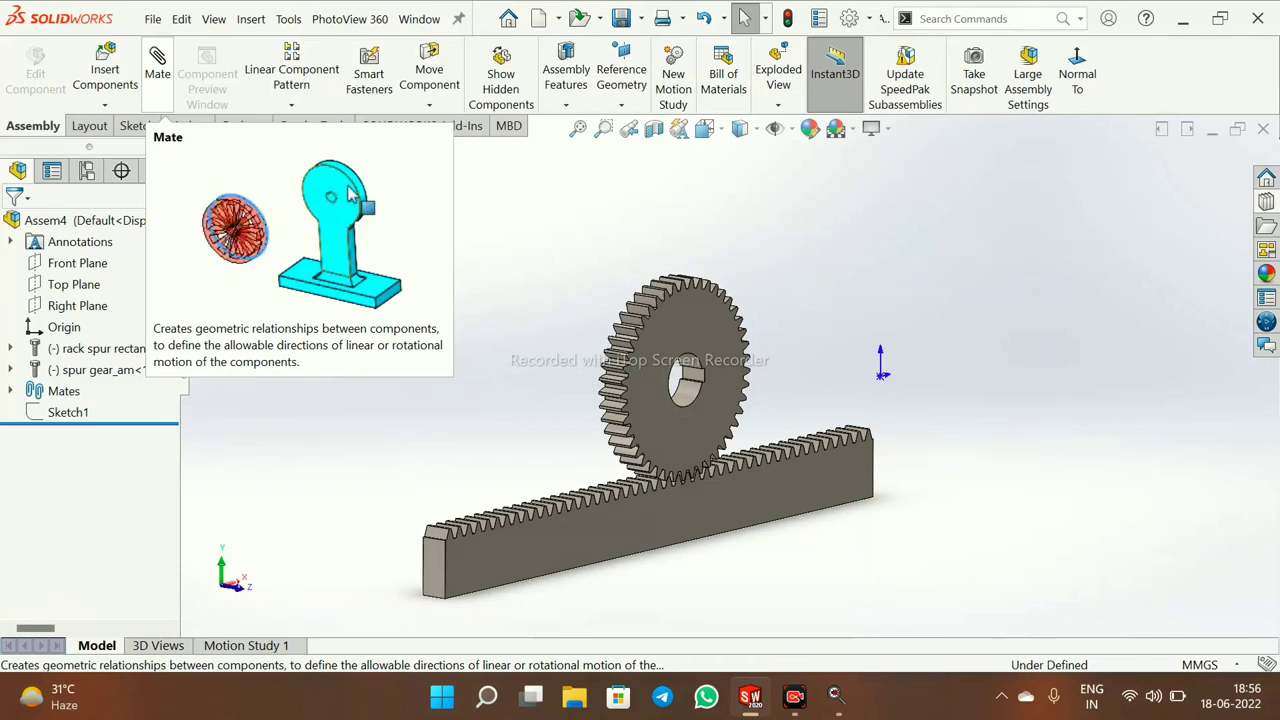
pyautogui.click(157, 74)
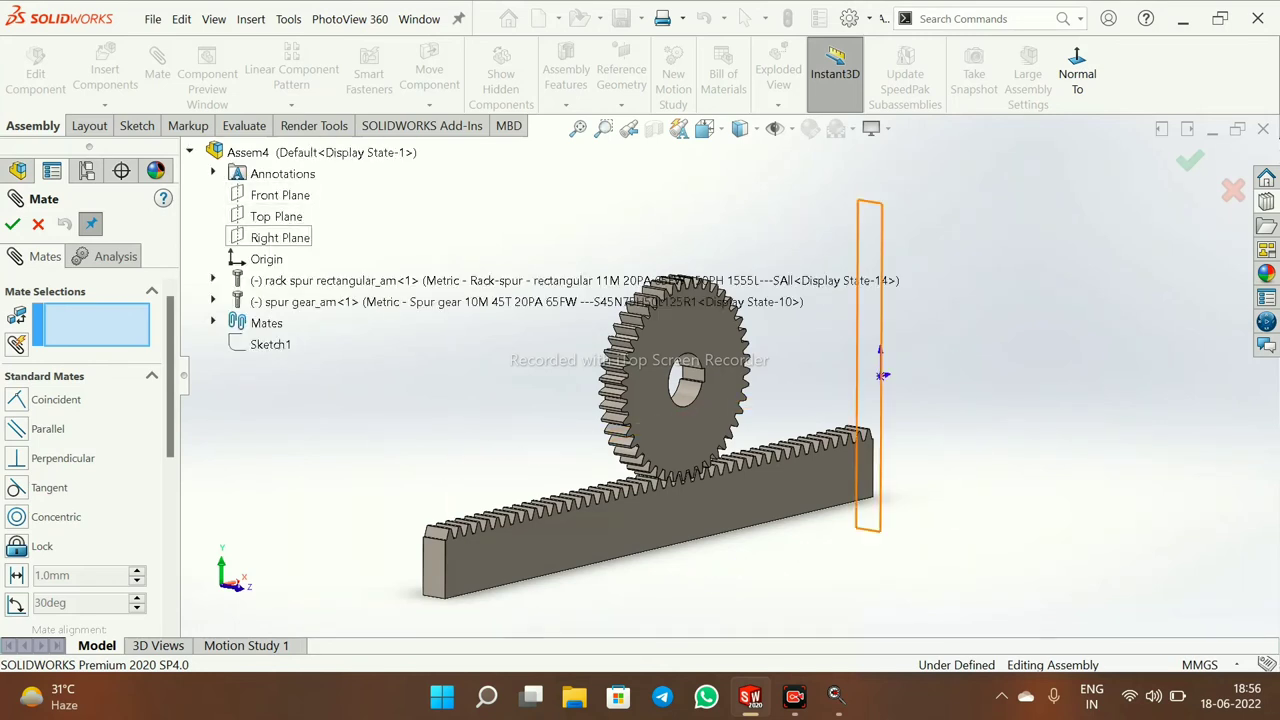
pyautogui.click(280, 237)
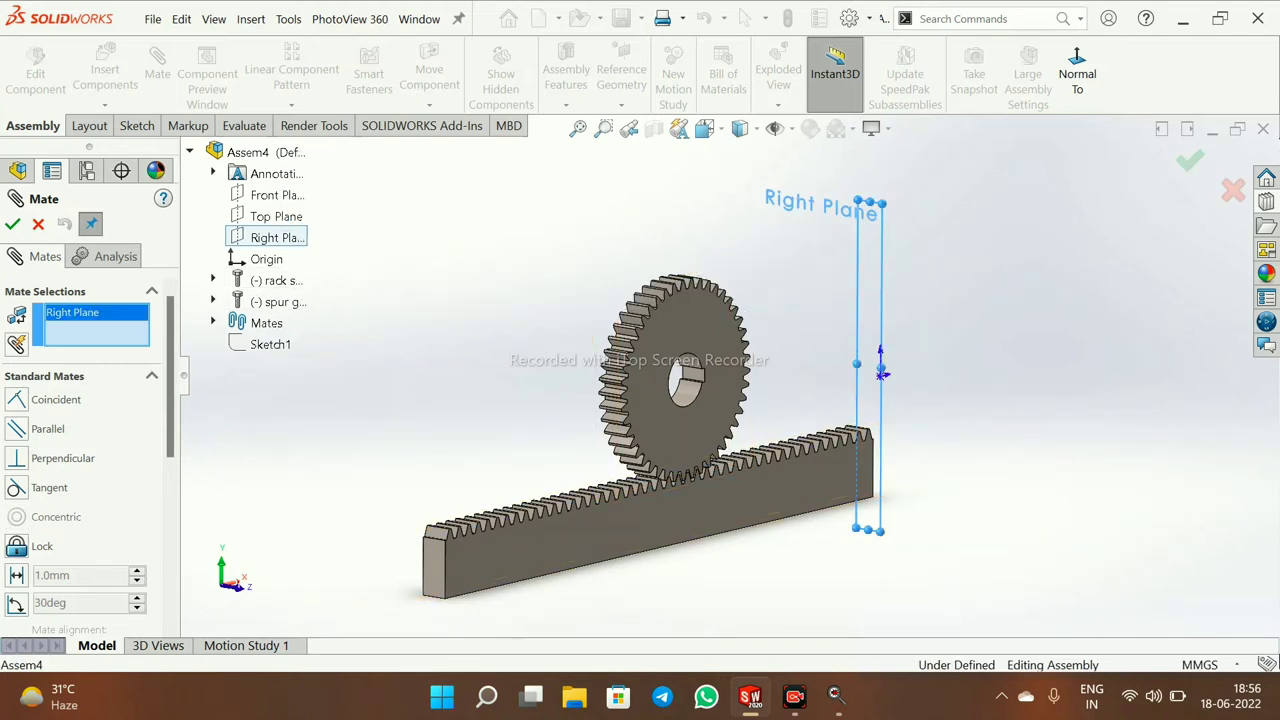
pyautogui.click(213, 279)
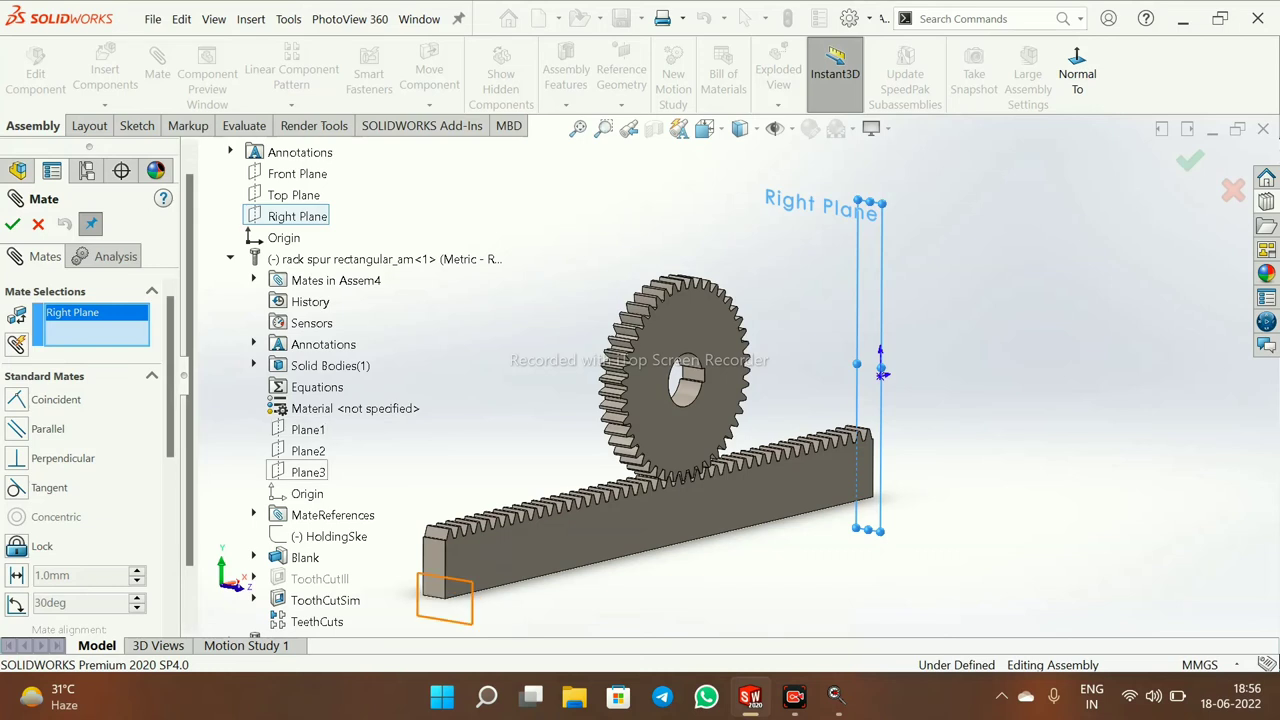
pyautogui.click(308, 472)
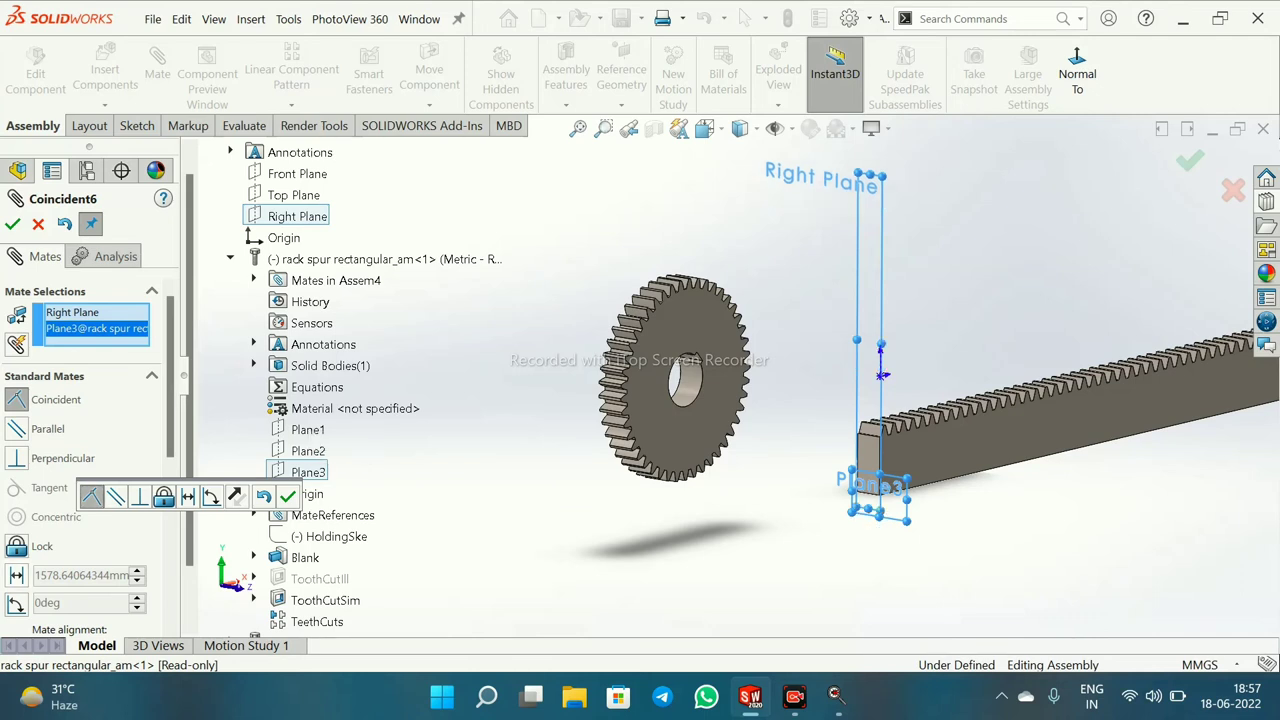
pyautogui.click(16, 575)
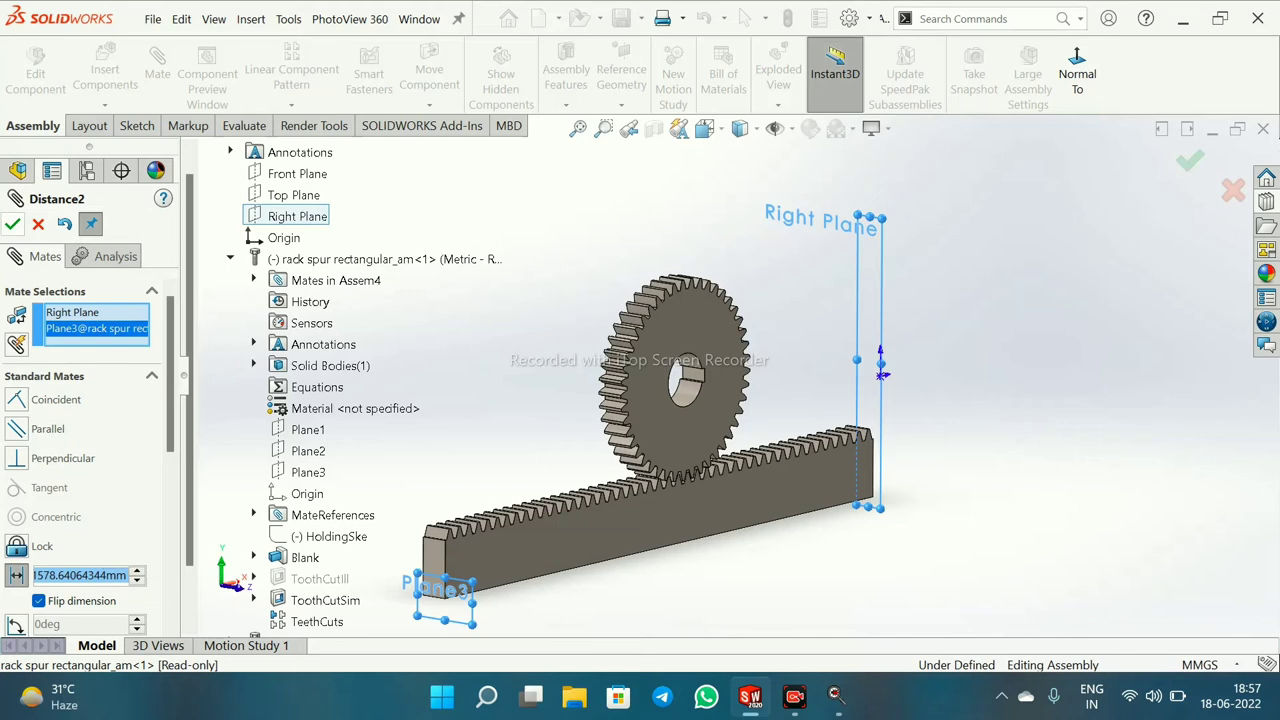
pyautogui.click(13, 225)
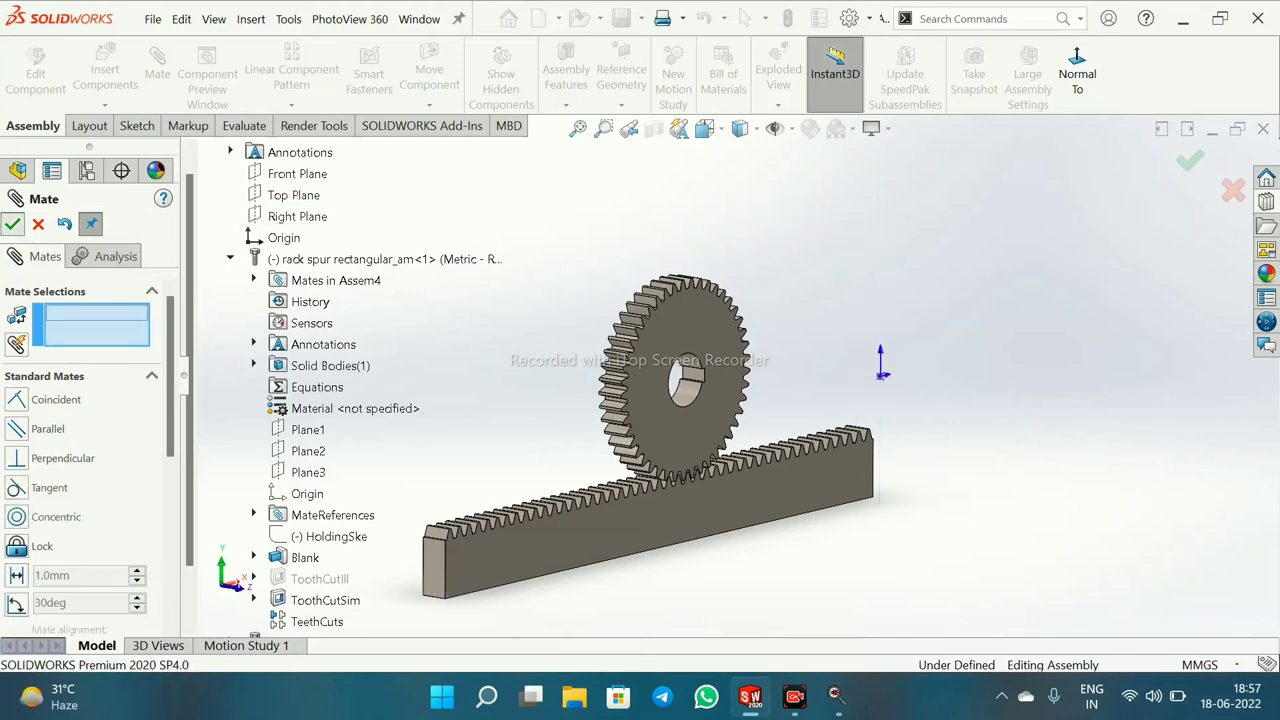
pyautogui.click(13, 225)
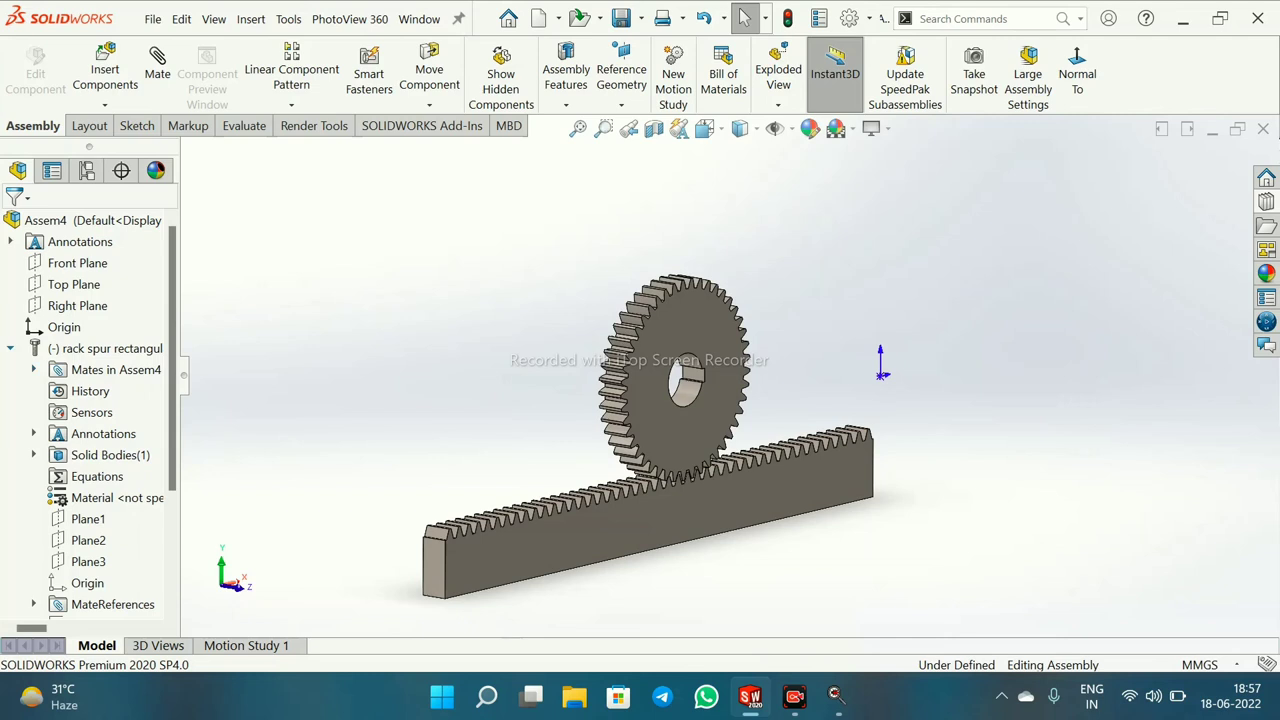
# Collapse the rack's feature list and try moving the rack by its end face with the distance mate in place
pyautogui.click(10, 349)
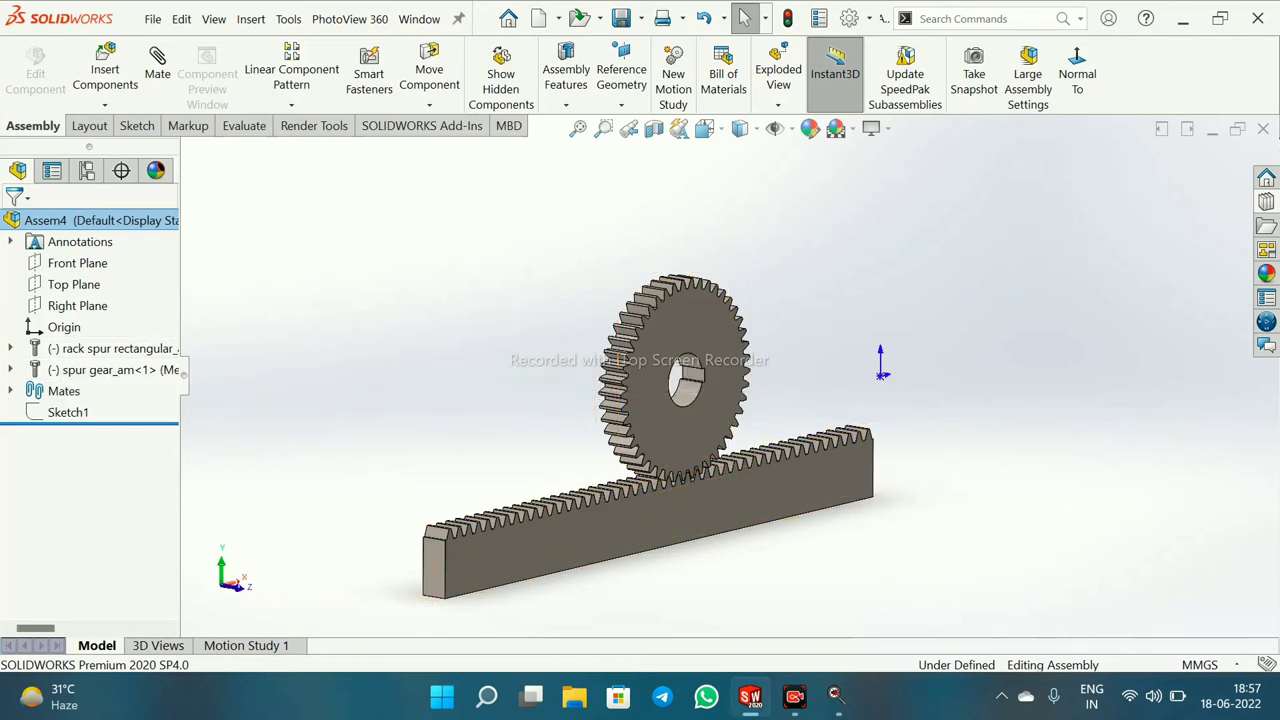
pyautogui.moveTo(436, 568)
pyautogui.mouseDown()
pyautogui.moveTo(436, 489)
pyautogui.moveTo(436, 555)
pyautogui.mouseUp()
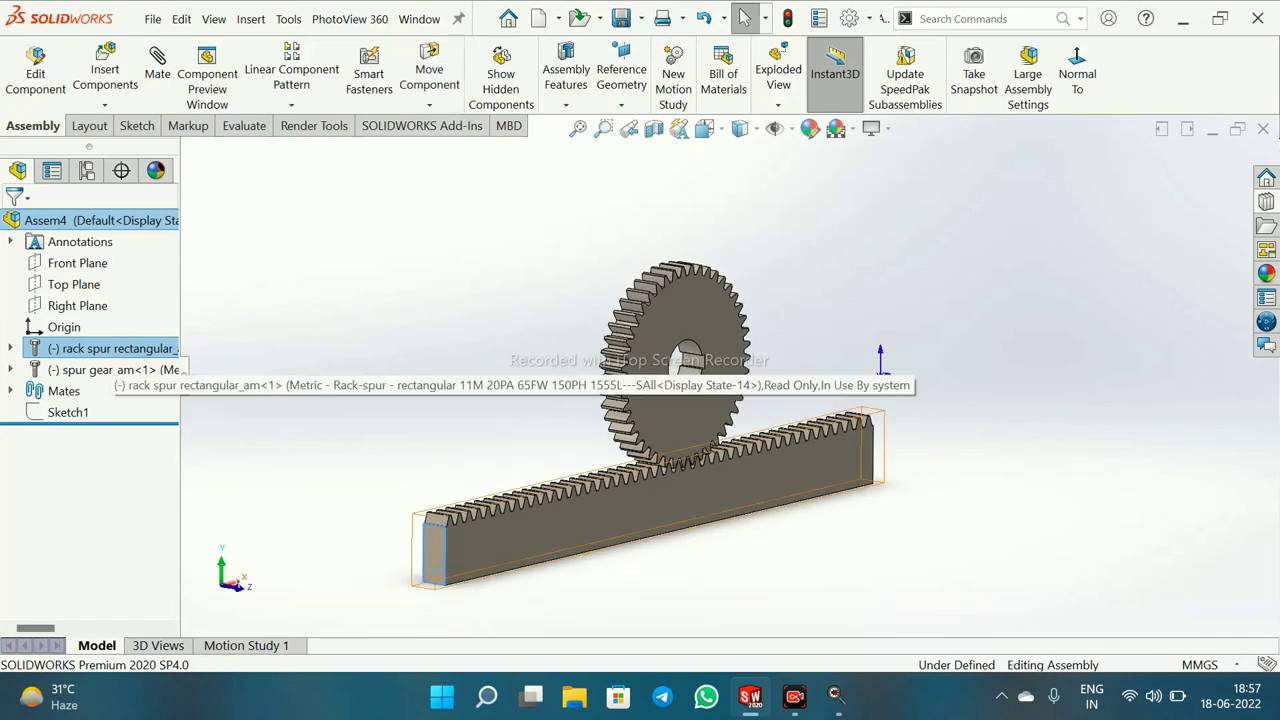
pyautogui.rightClick(110, 348)
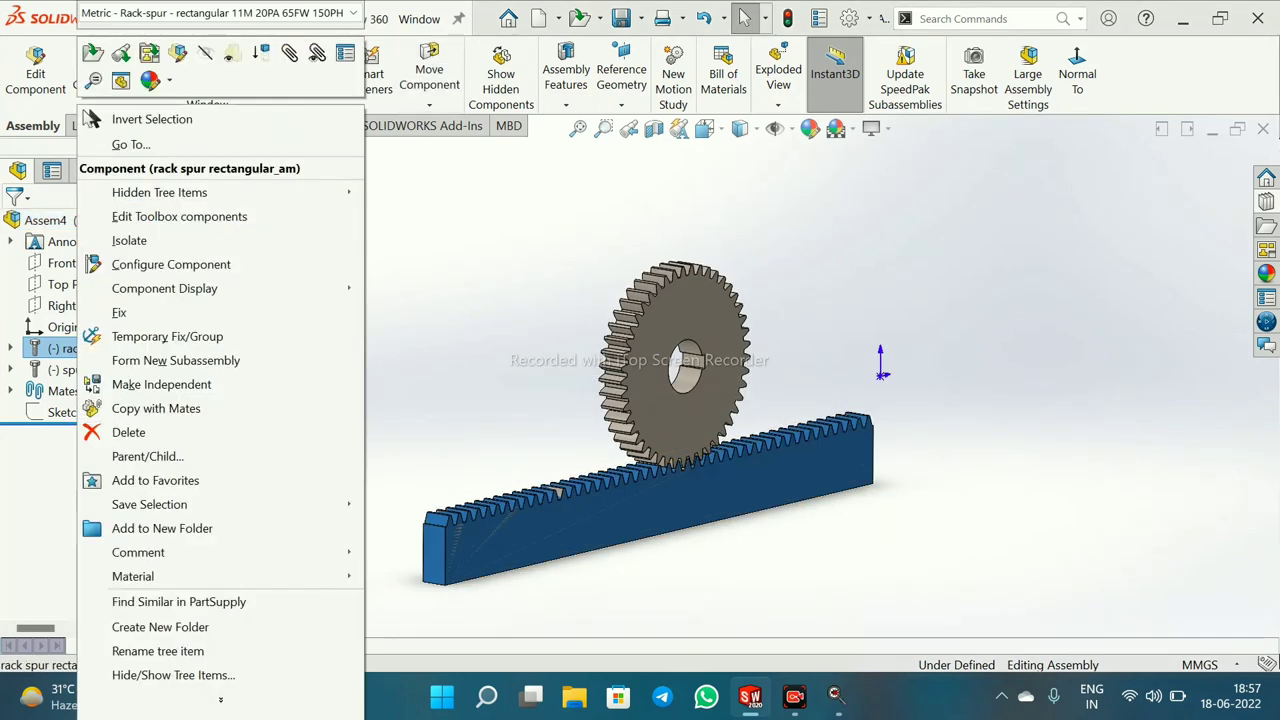
pyautogui.press('Escape')
pyautogui.press('Escape')
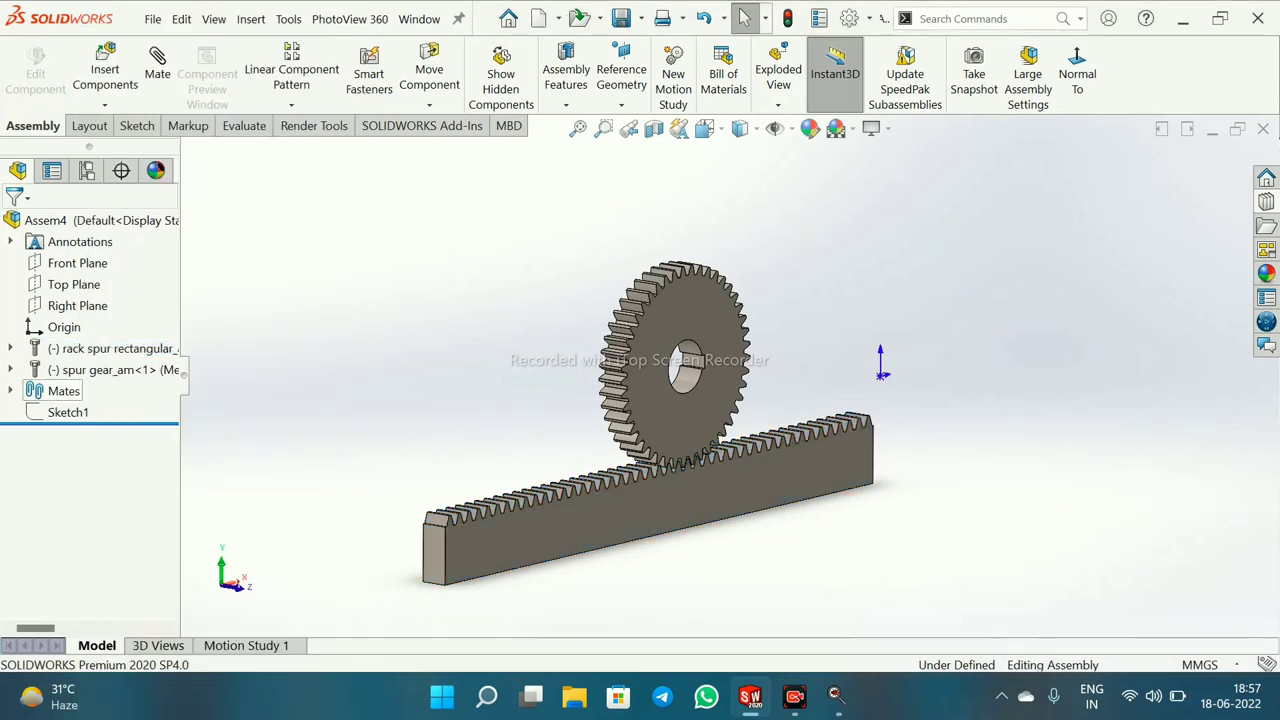
pyautogui.rightClick(49, 388)
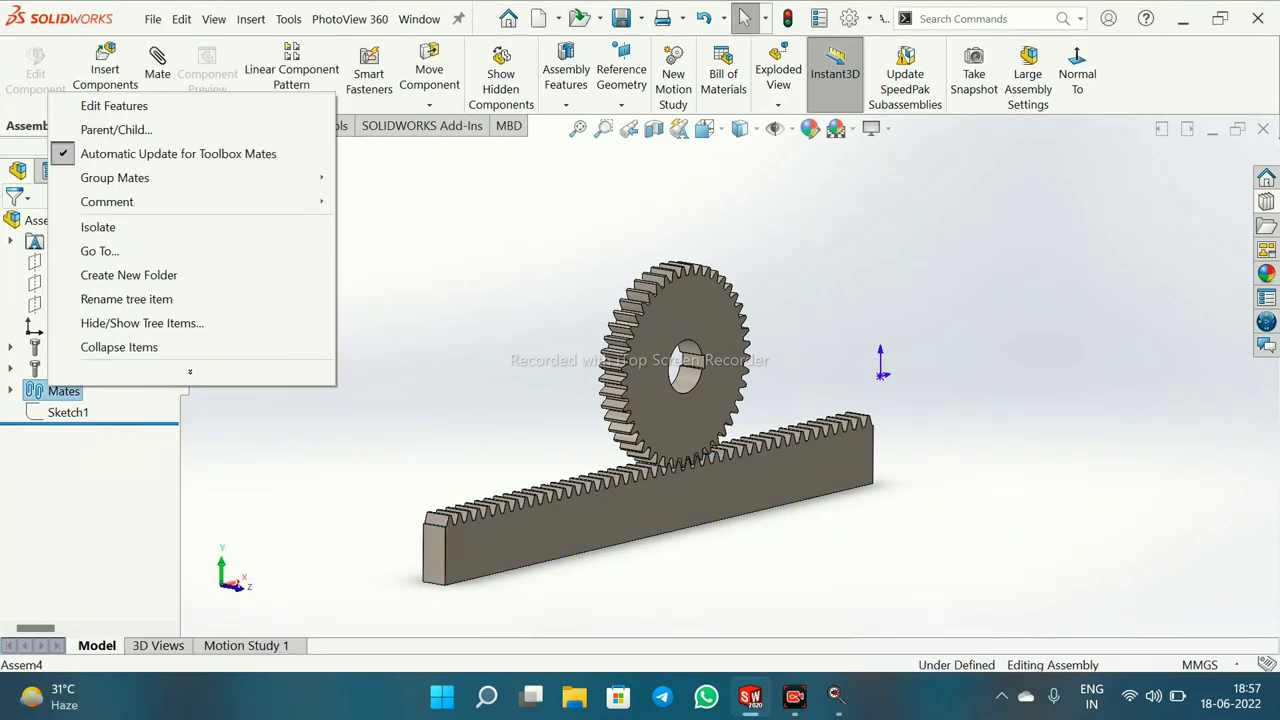
pyautogui.press('Escape')
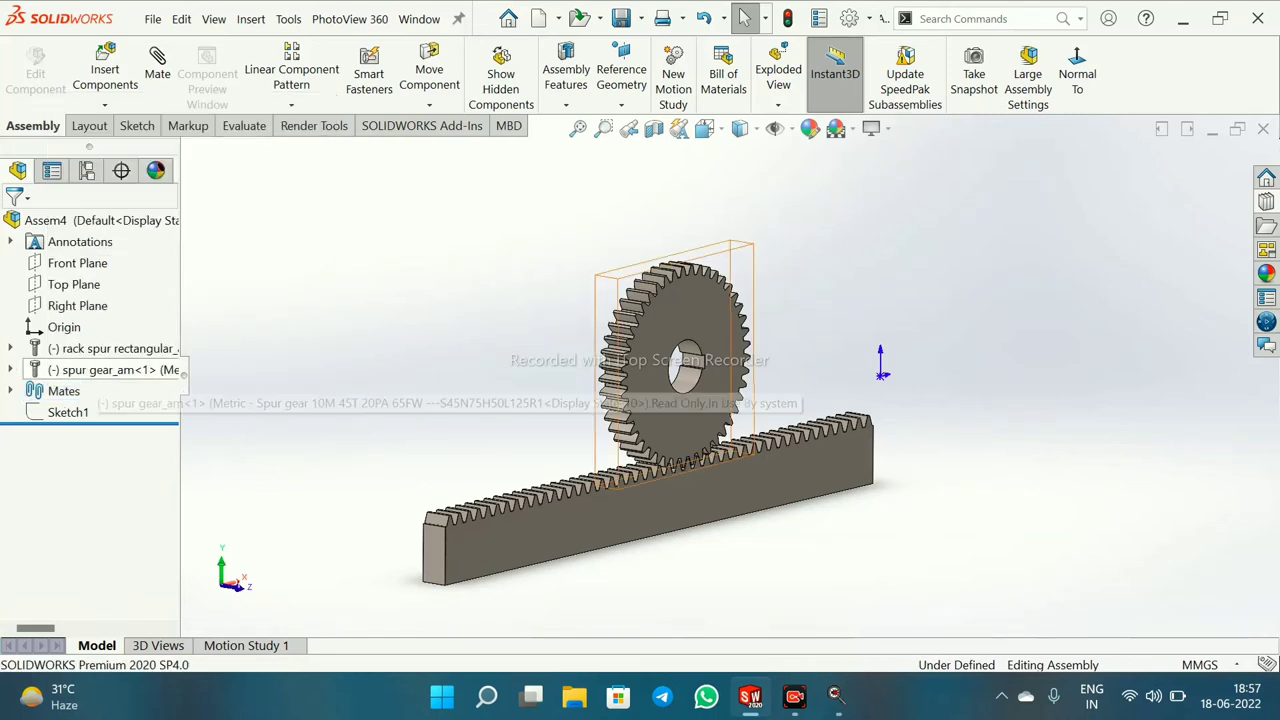
pyautogui.moveTo(5, 341); pyautogui.dragTo(174, 393)
pyautogui.hotkey('shift', 'F10')
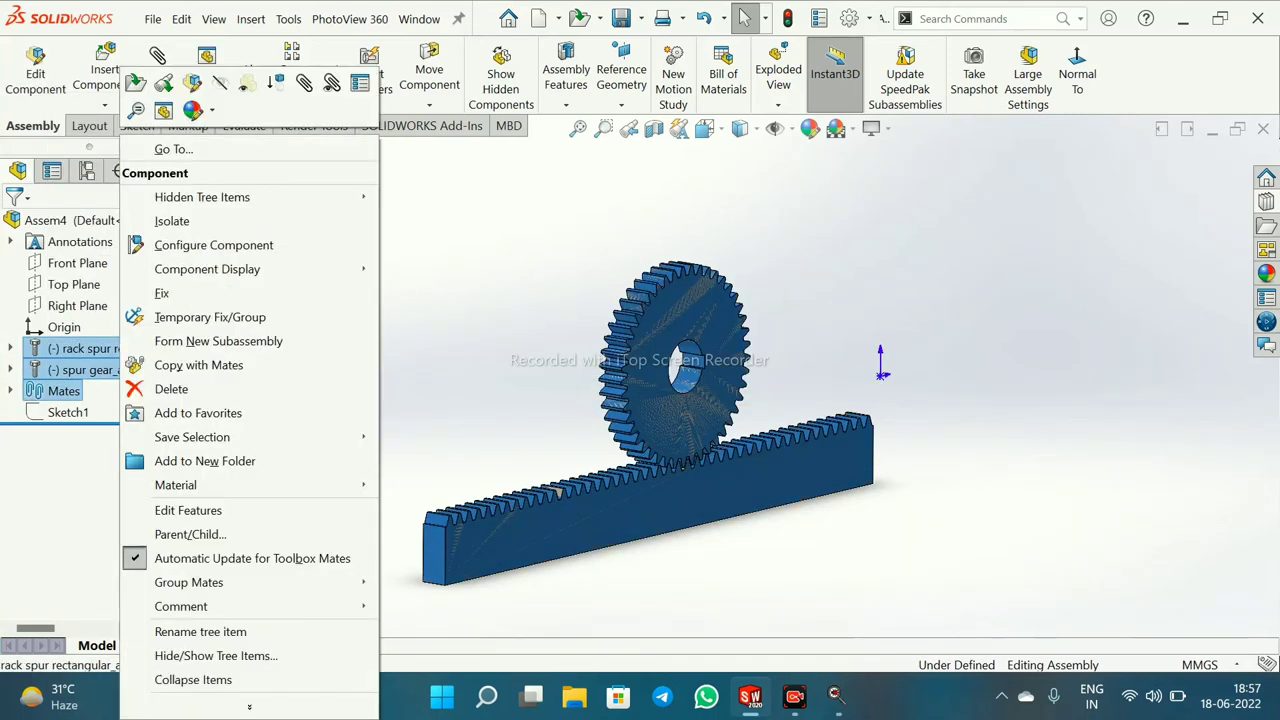
pyautogui.press('Up')
pyautogui.press('Up')
pyautogui.press('Up')
pyautogui.press('Up')
pyautogui.press('Up')
pyautogui.press('Up')
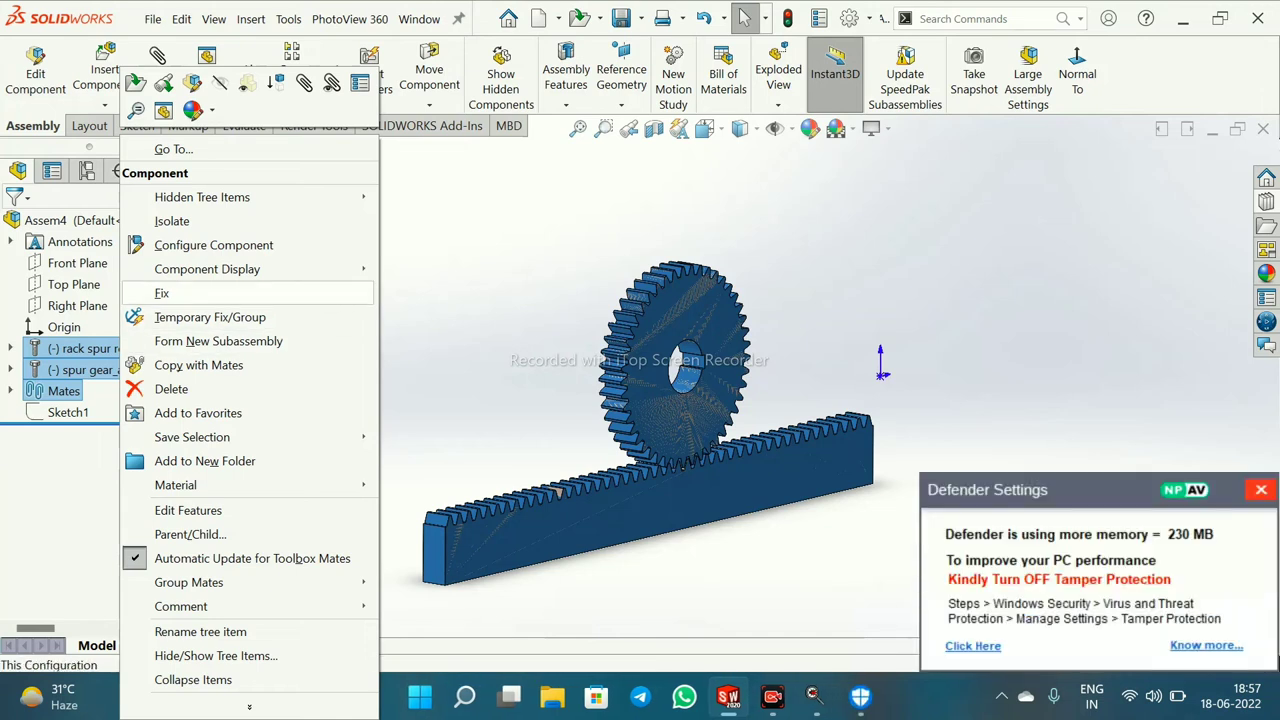
pyautogui.press('Return')
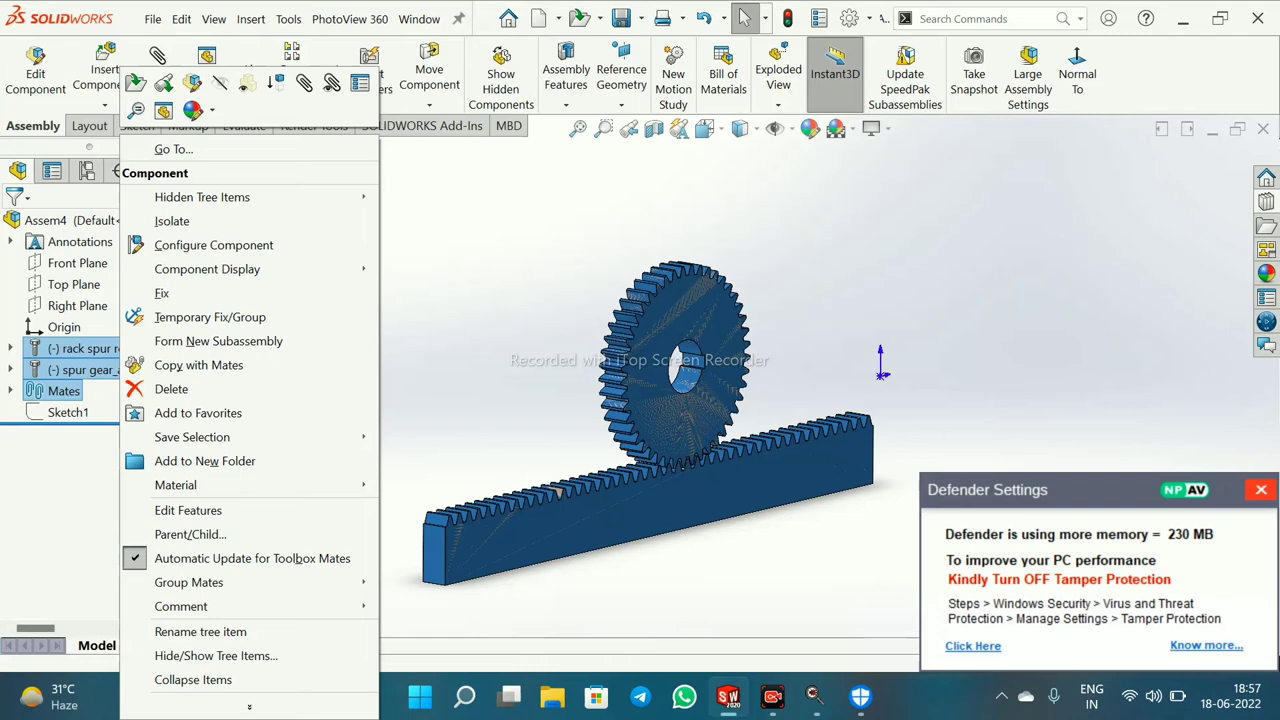
pyautogui.click(1261, 490)
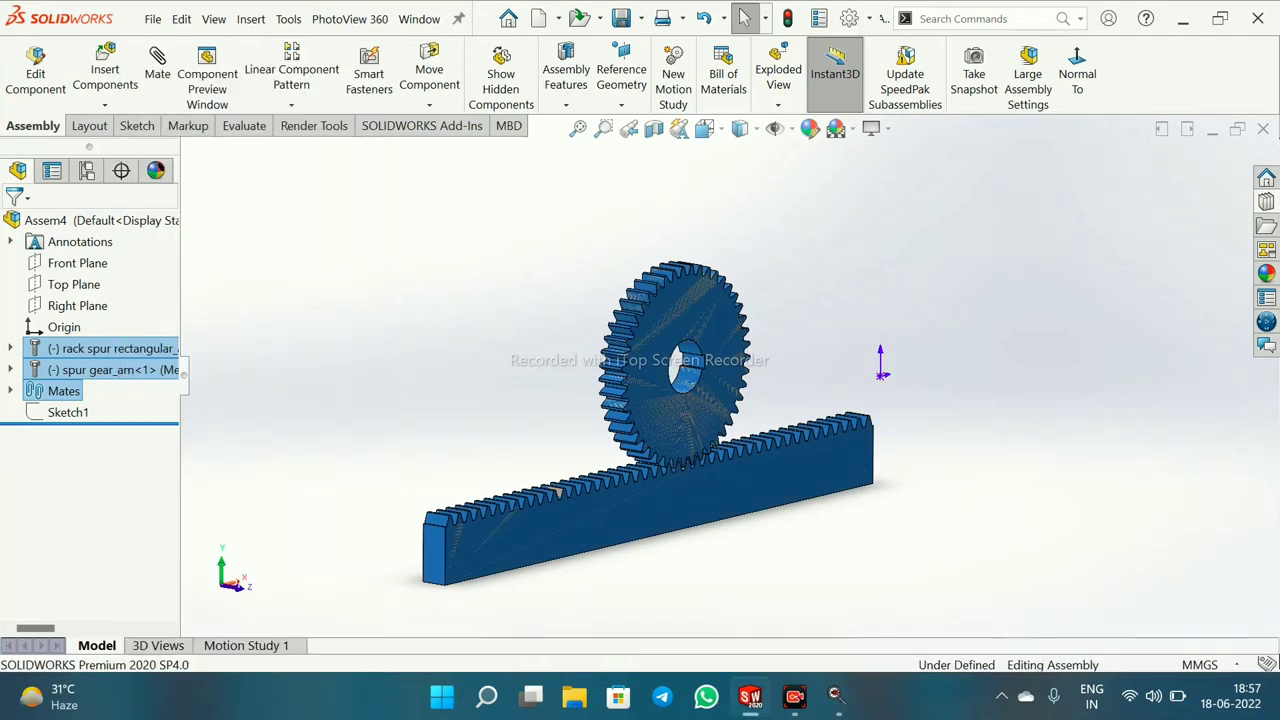
pyautogui.press('Escape')
pyautogui.moveTo(138, 346); pyautogui.dragTo(34, 384)
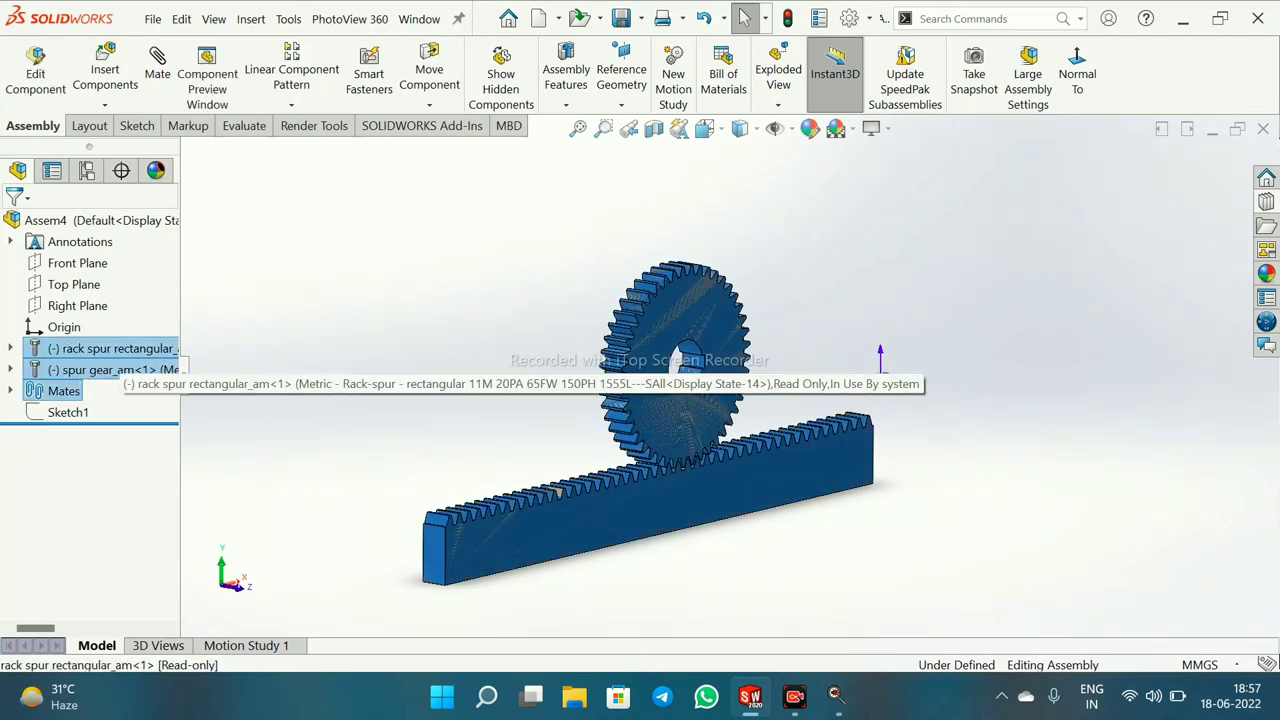
pyautogui.rightClick(116, 391)
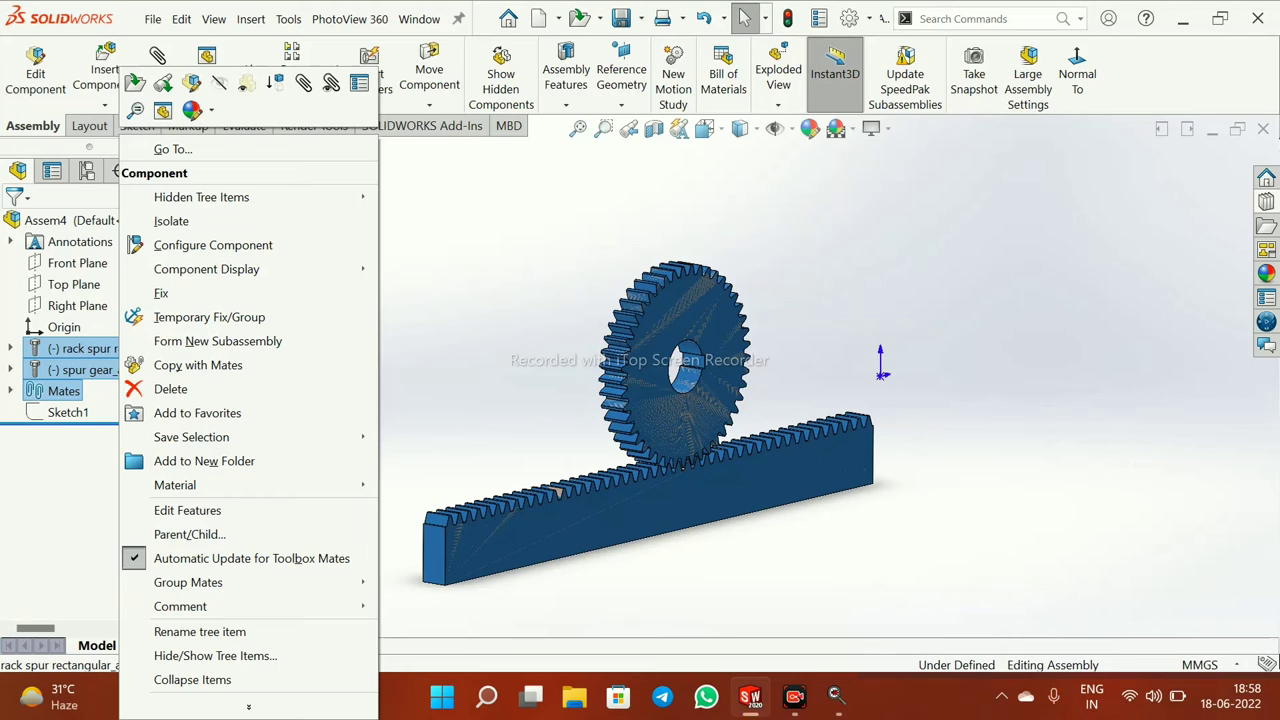
pyautogui.click(105, 348)
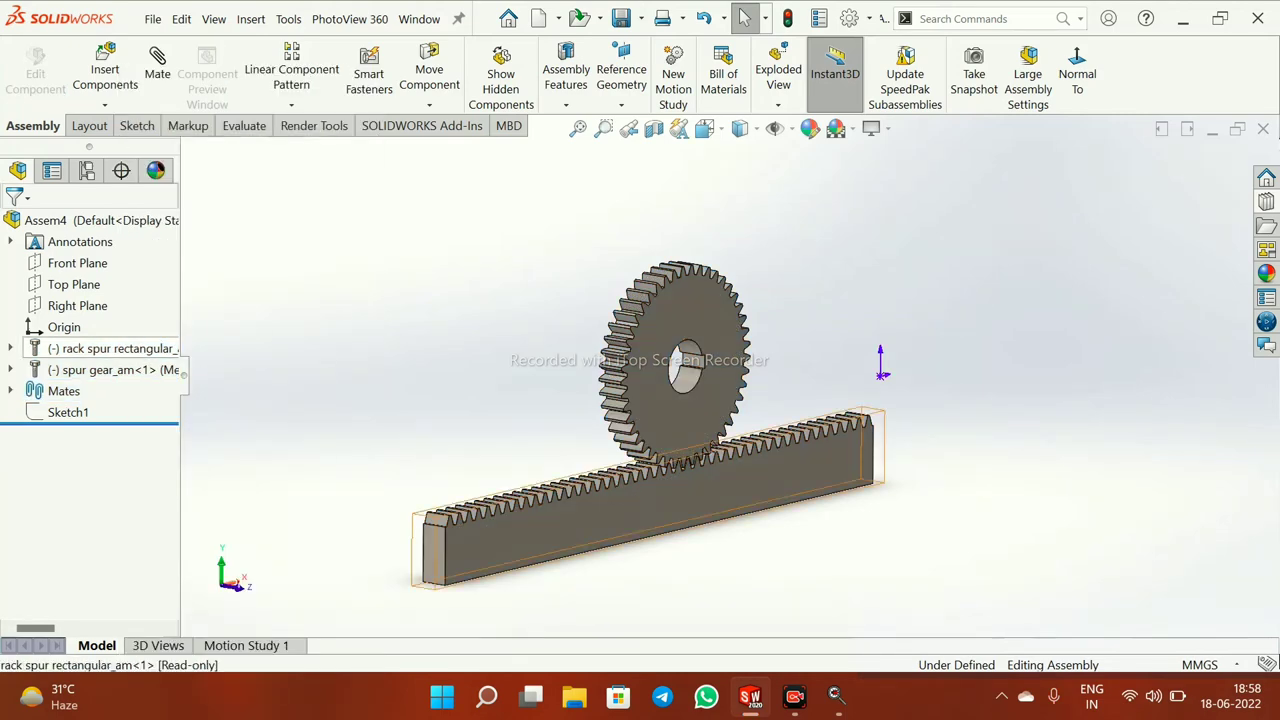
pyautogui.rightClick(110, 348)
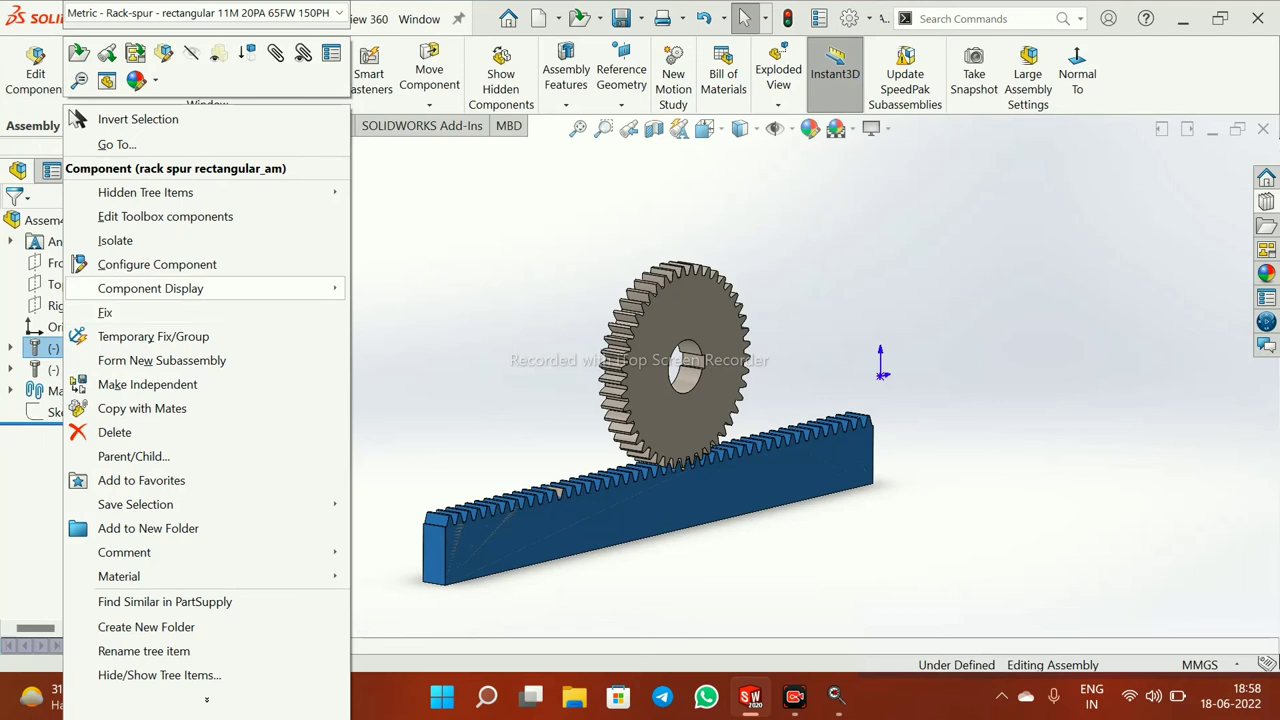
pyautogui.moveTo(150, 288)
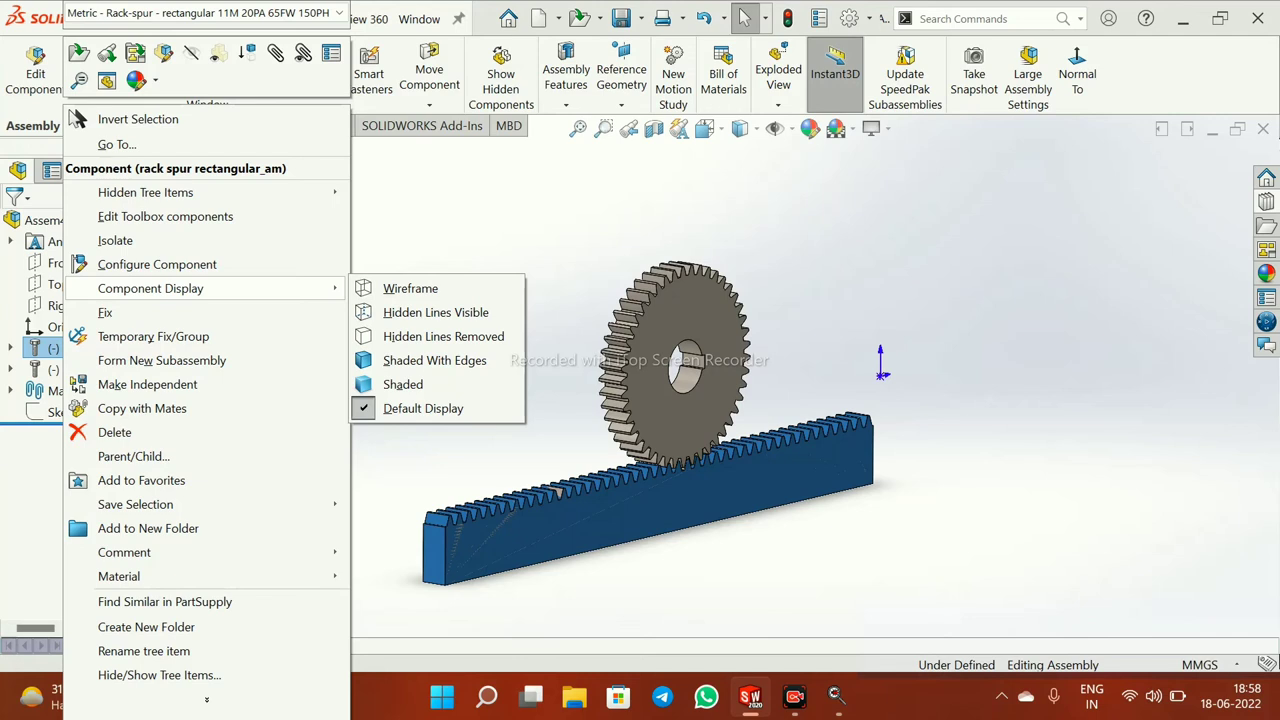
pyautogui.click(46, 470)
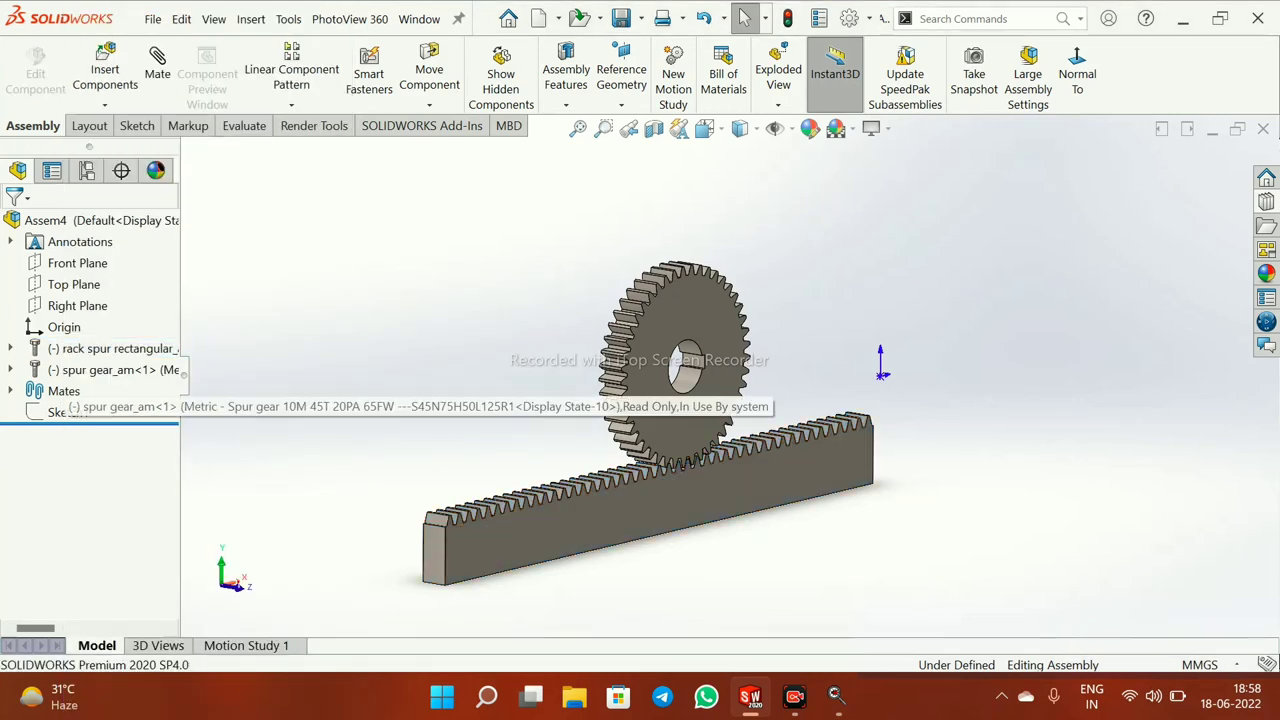
# Expand the assembly's mates and delete the distance mate between the Right Plane and the rack
pyautogui.click(11, 391)
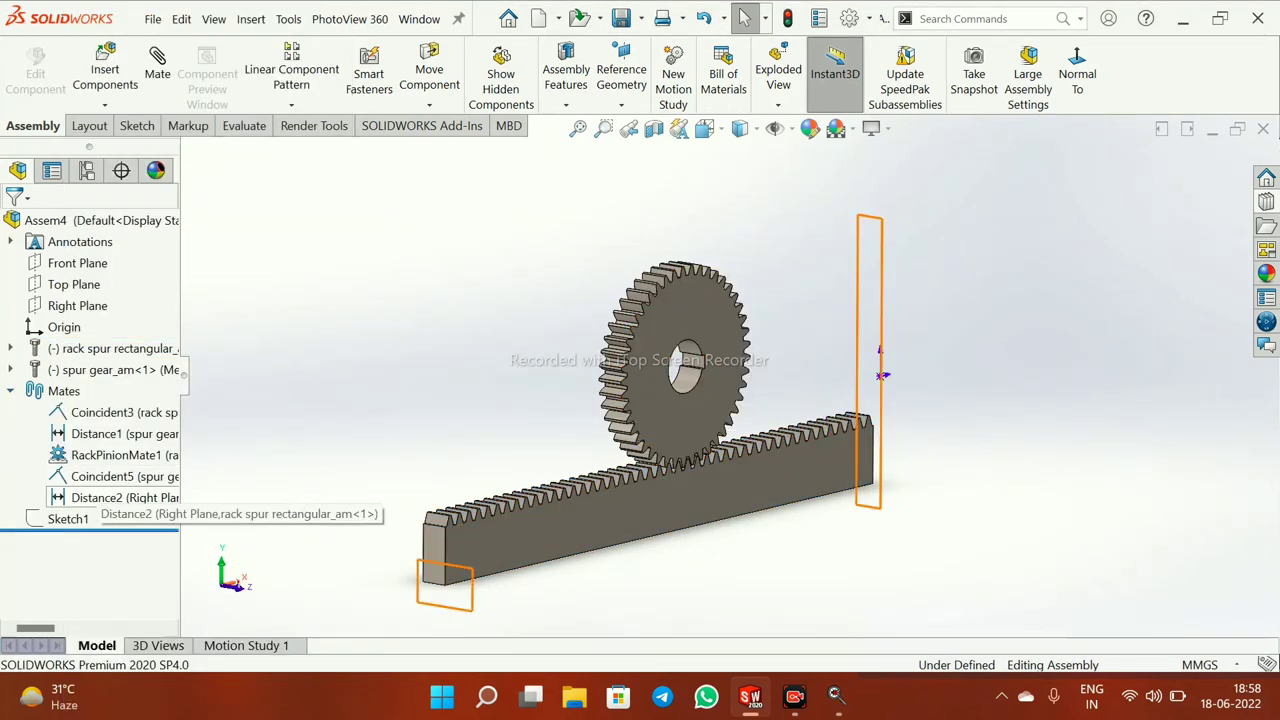
pyautogui.rightClick(98, 497)
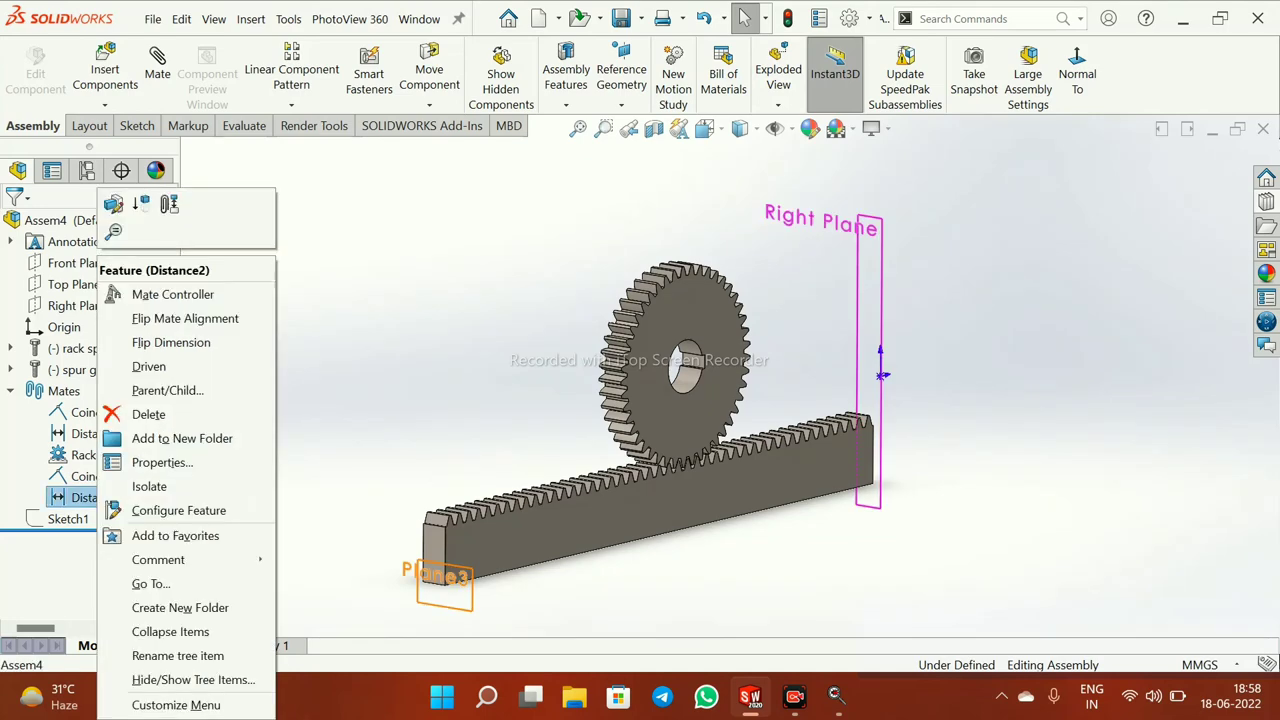
pyautogui.click(130, 412)
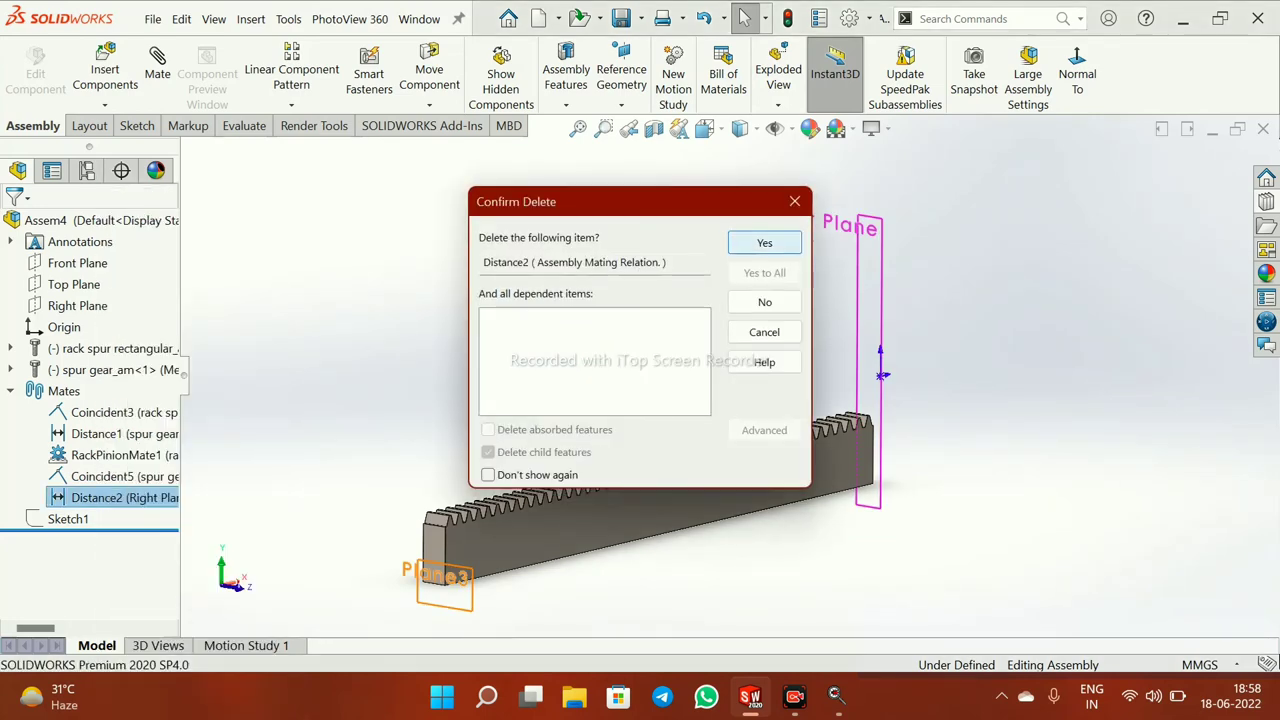
pyautogui.press('Return')
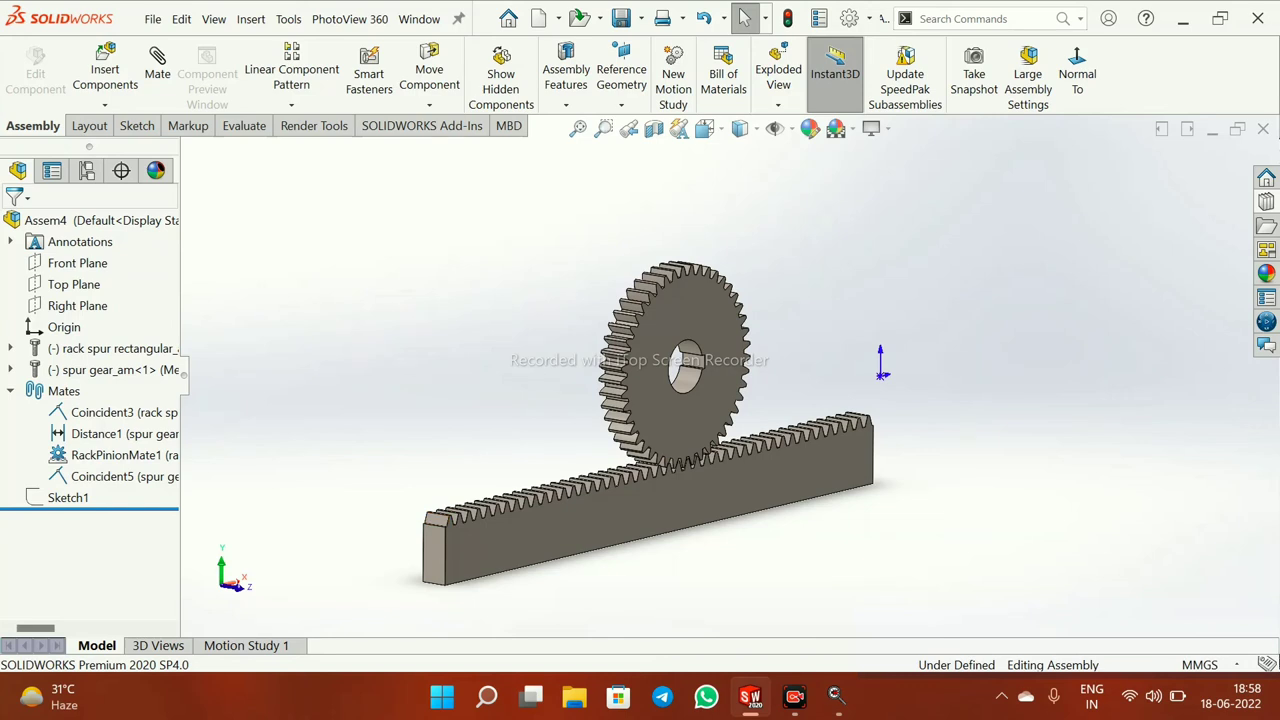
# Slide the rack back and forth along its length to test that the gear turns with it, and clear the selection
pyautogui.moveTo(439, 553); pyautogui.dragTo(502, 537)
pyautogui.scroll(-1, 632, 497)
pyautogui.moveTo(632, 497); pyautogui.dragTo(535, 461, button='middle')
pyautogui.scroll(1, 535, 461)
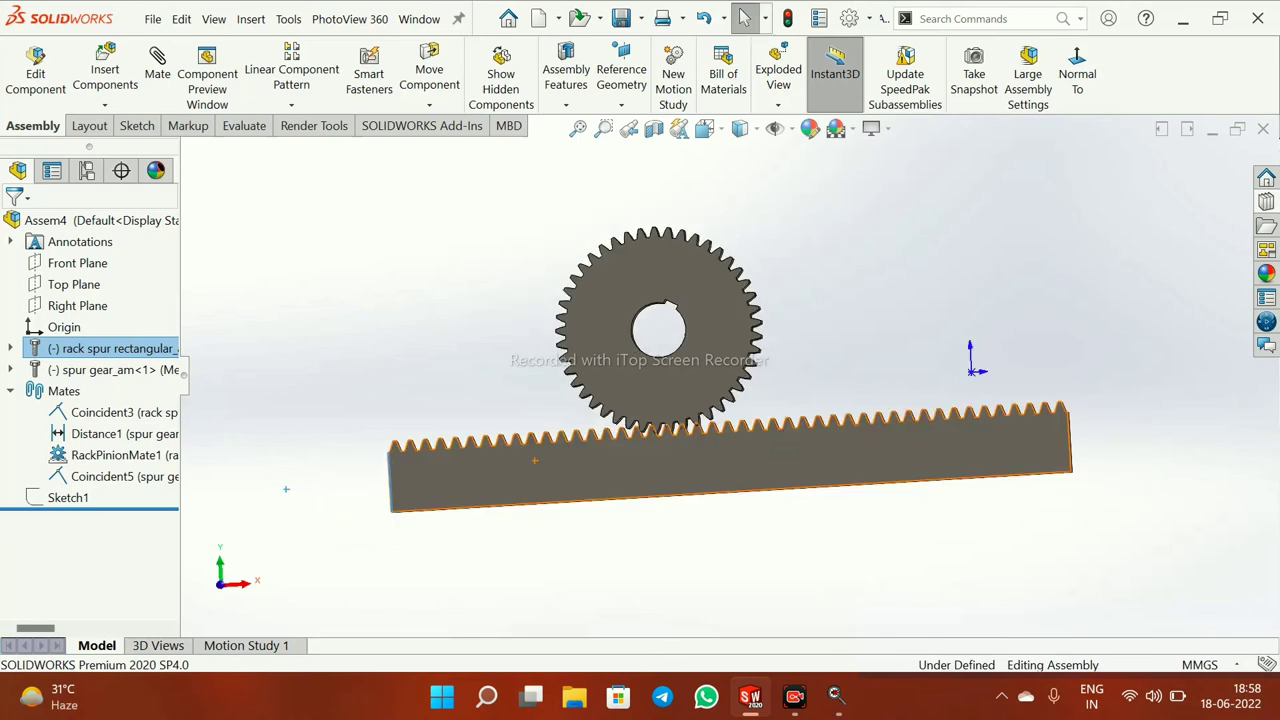
pyautogui.moveTo(675, 471); pyautogui.dragTo(557, 478)
pyautogui.keyDown('ctrl'); pyautogui.moveTo(557, 478); pyautogui.dragTo(599, 457, button='middle'); pyautogui.keyUp('ctrl')
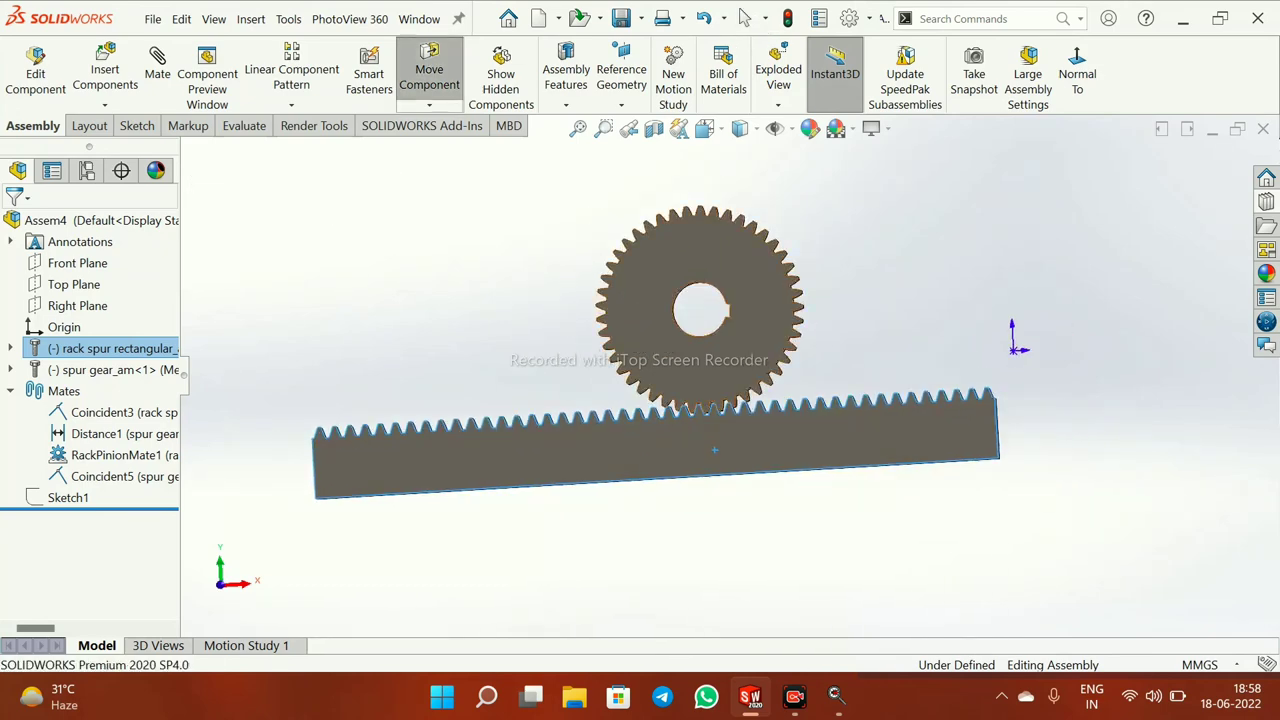
pyautogui.moveTo(700, 350); pyautogui.dragTo(718, 374, button='middle')
pyautogui.scroll(2, 720, 374)
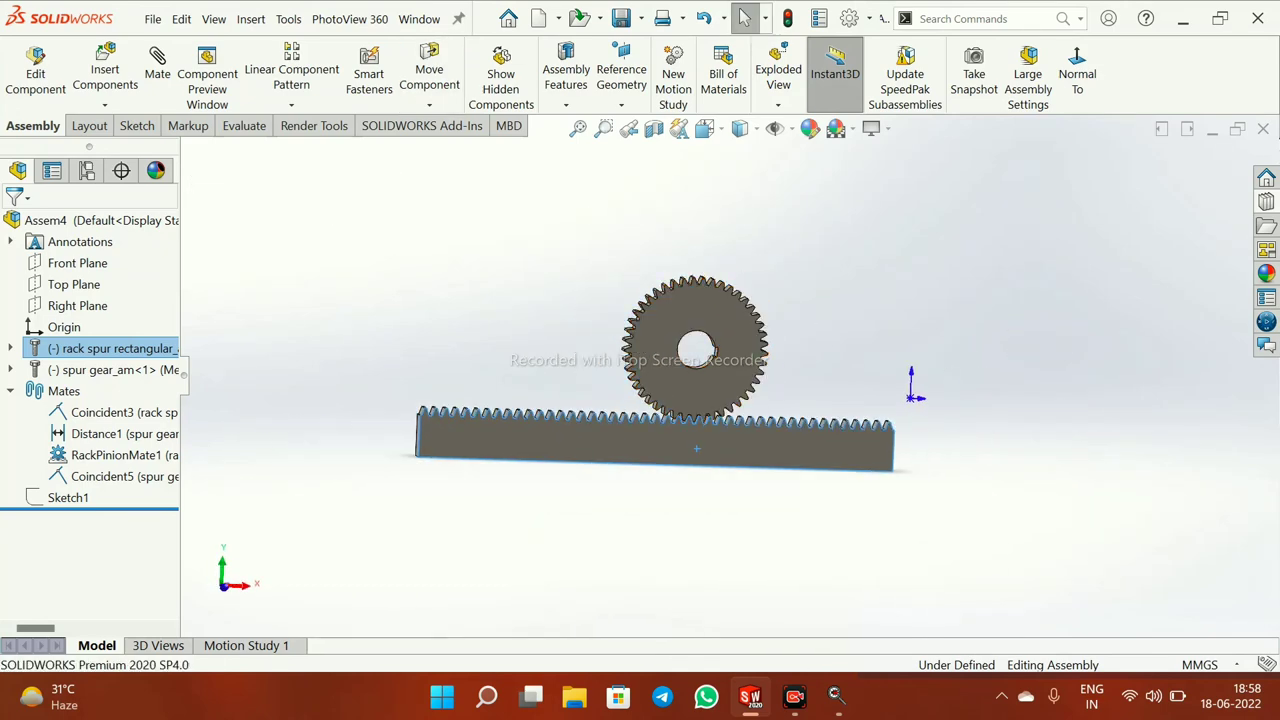
pyautogui.click(578, 128)
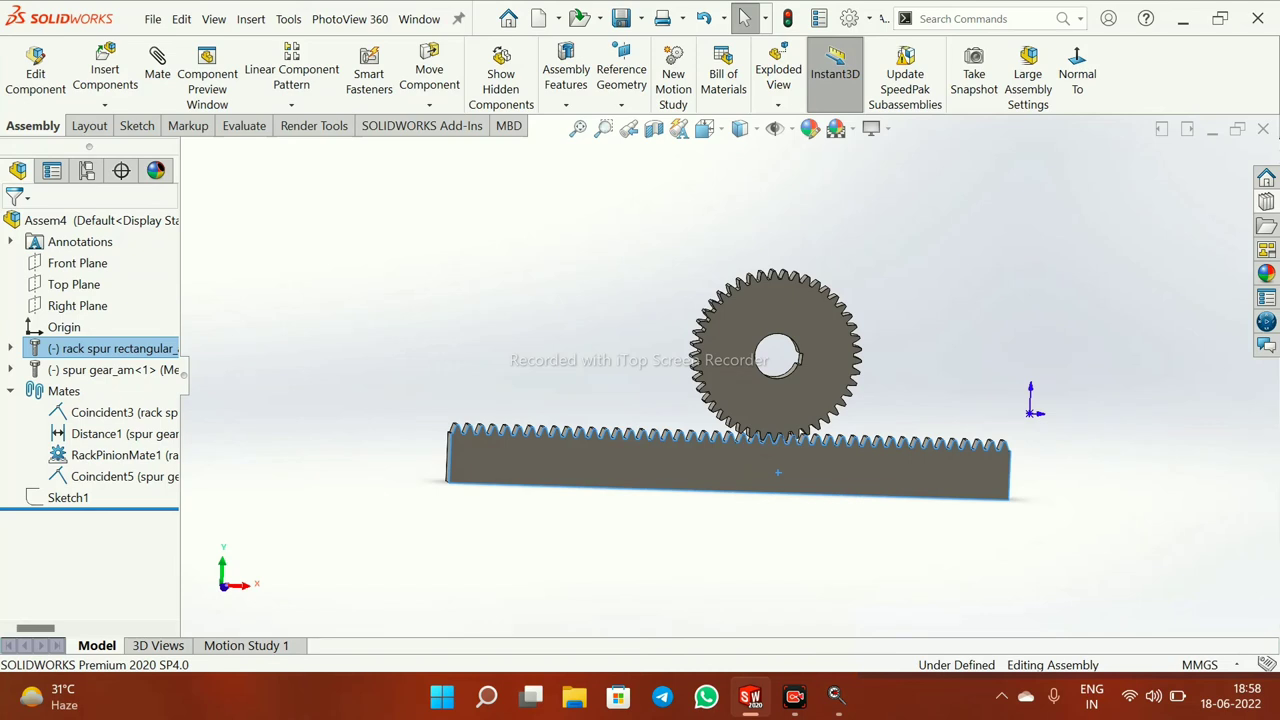
pyautogui.press('Escape')
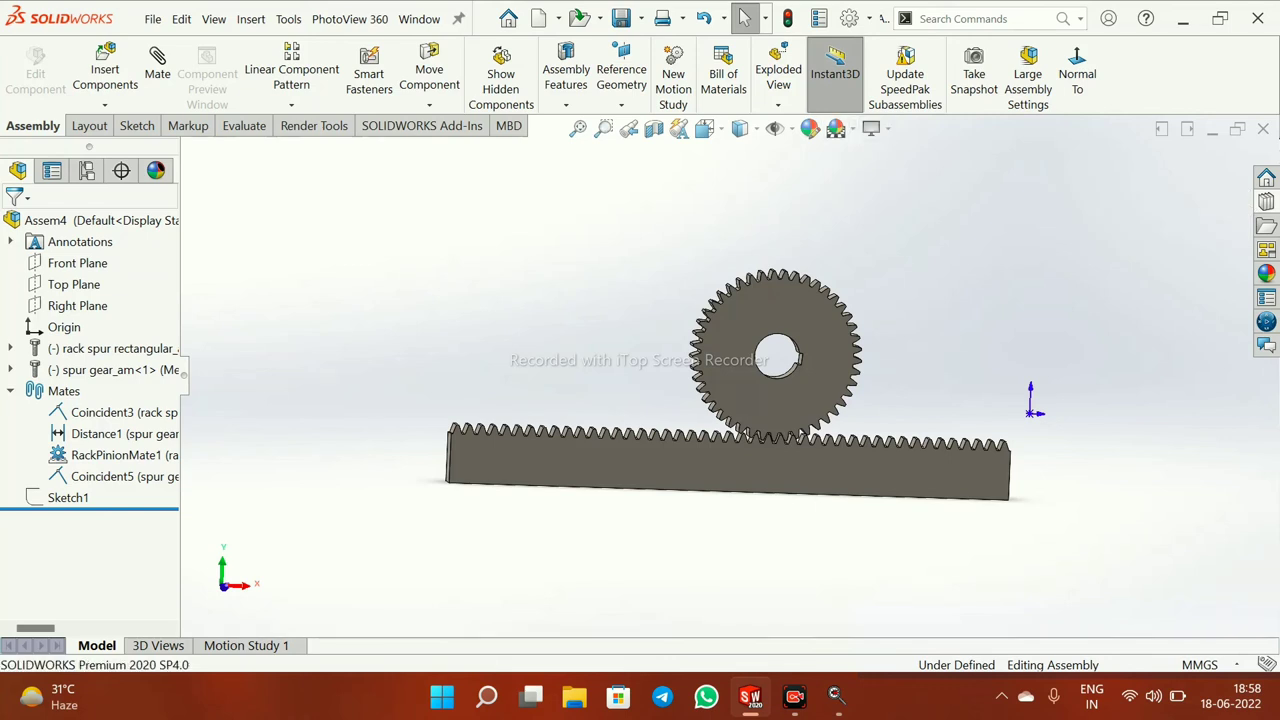
# Apply the red spray paint appearance from the Sprayed painted appearances to the whole rack part
pyautogui.click(1266, 272)
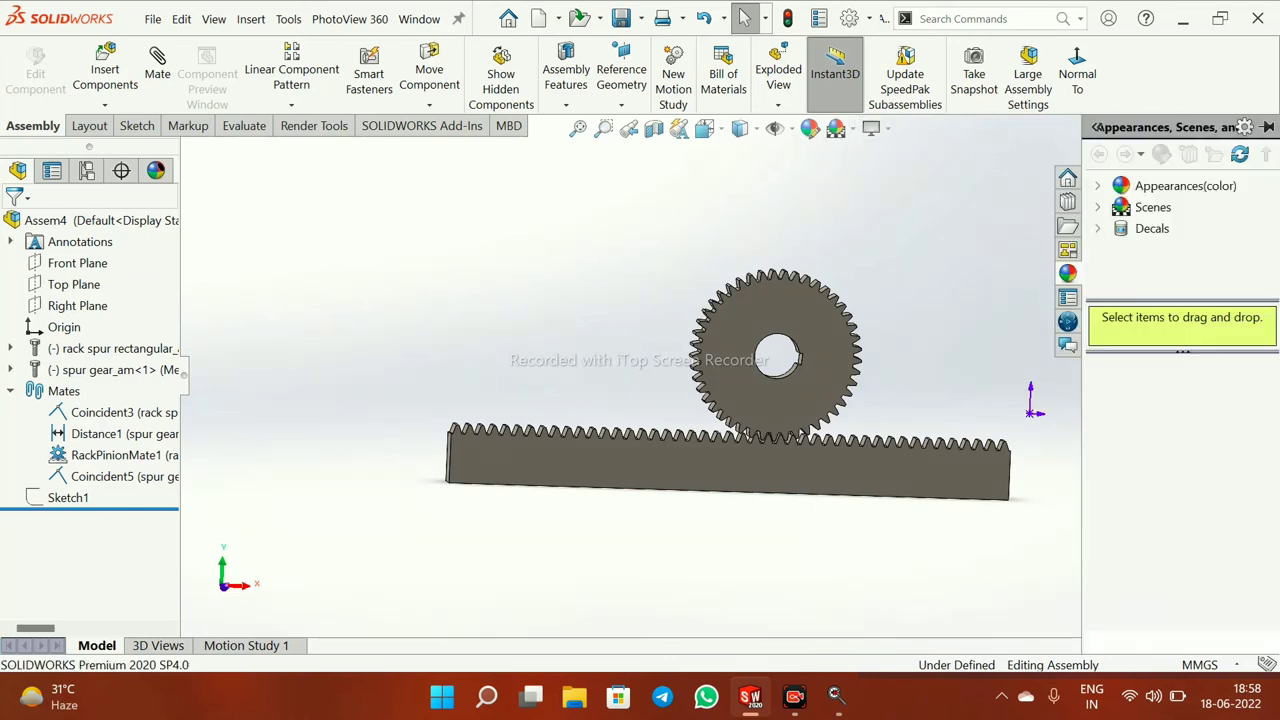
pyautogui.click(1183, 186)
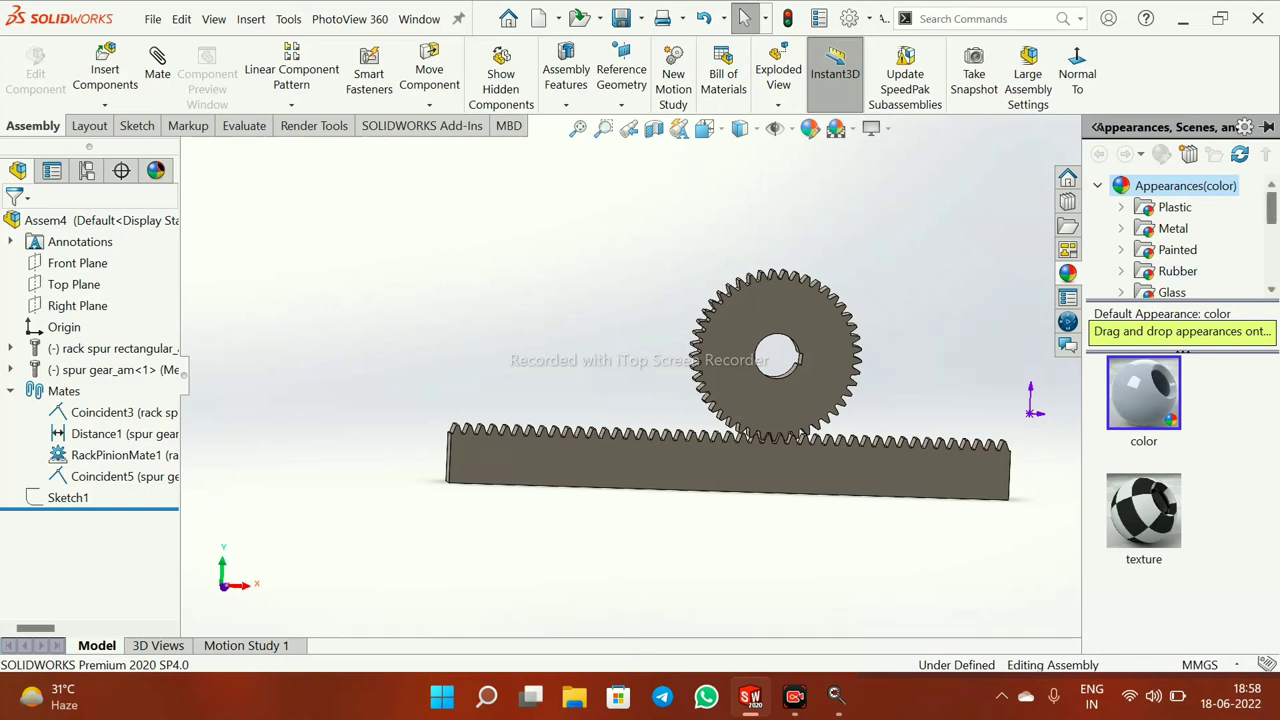
pyautogui.doubleClick(1177, 250)
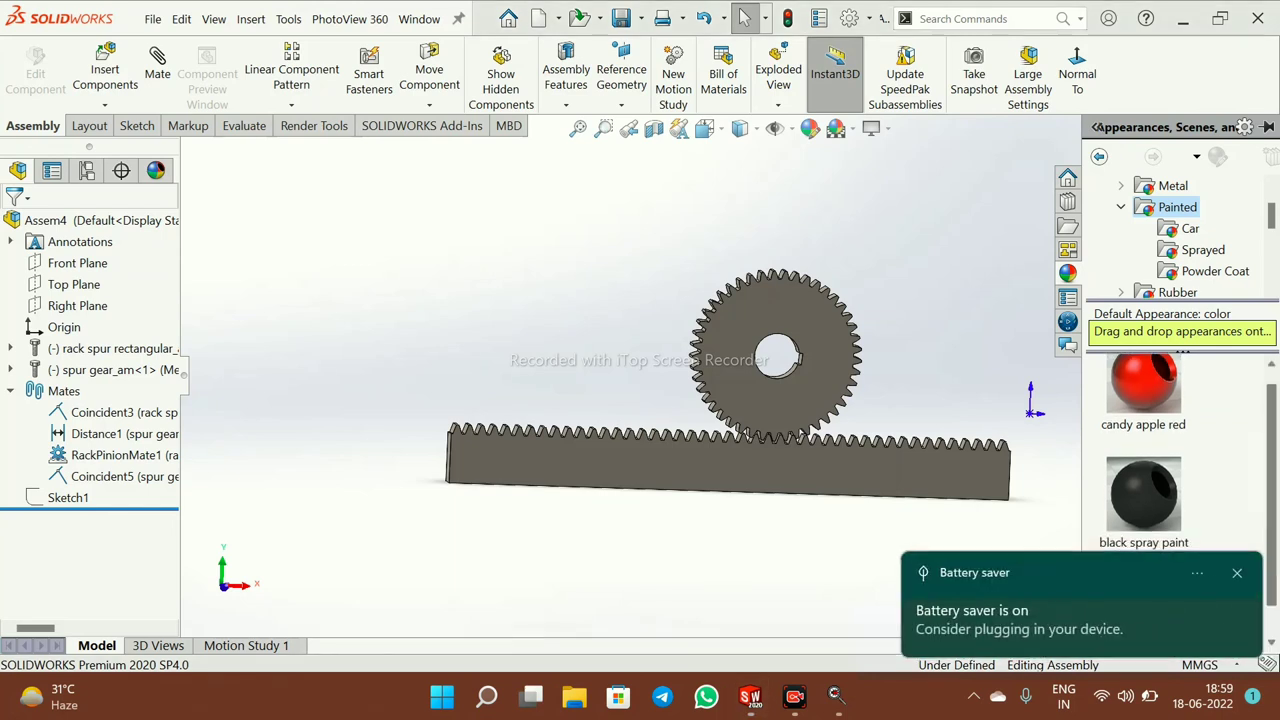
pyautogui.scroll(1, 1144, 500)
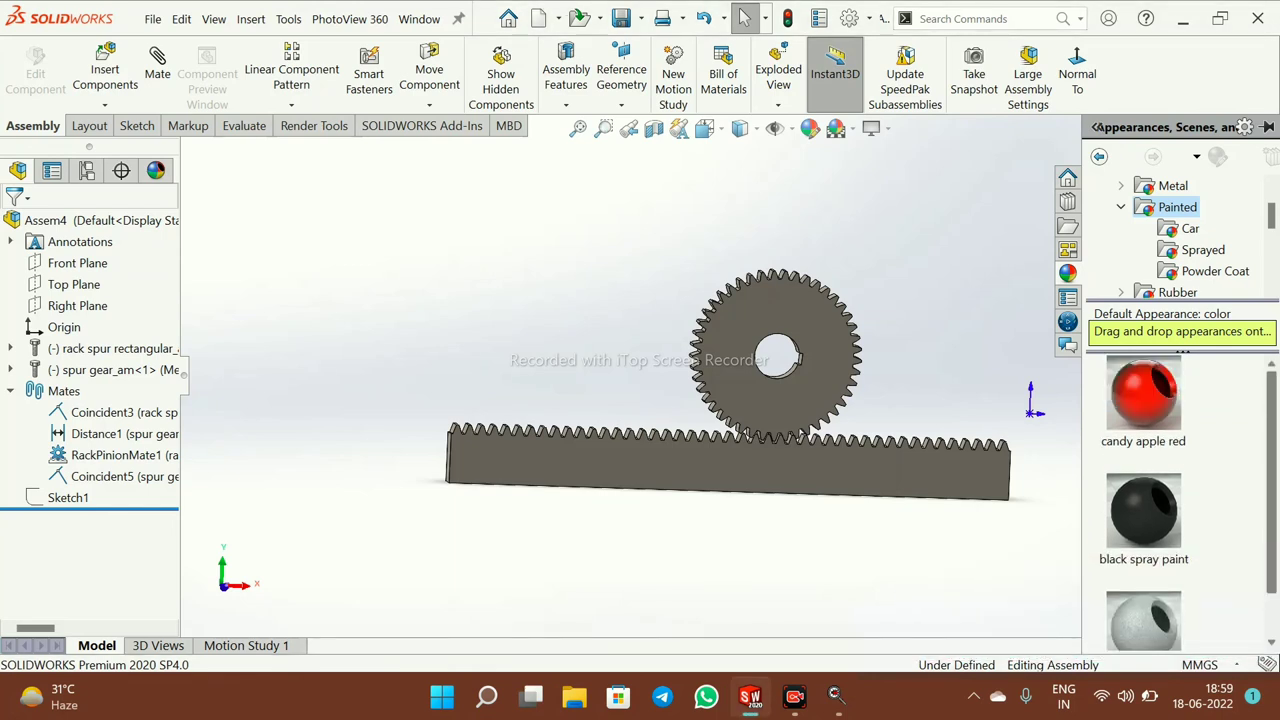
pyautogui.click(1203, 250)
pyautogui.click(1215, 271)
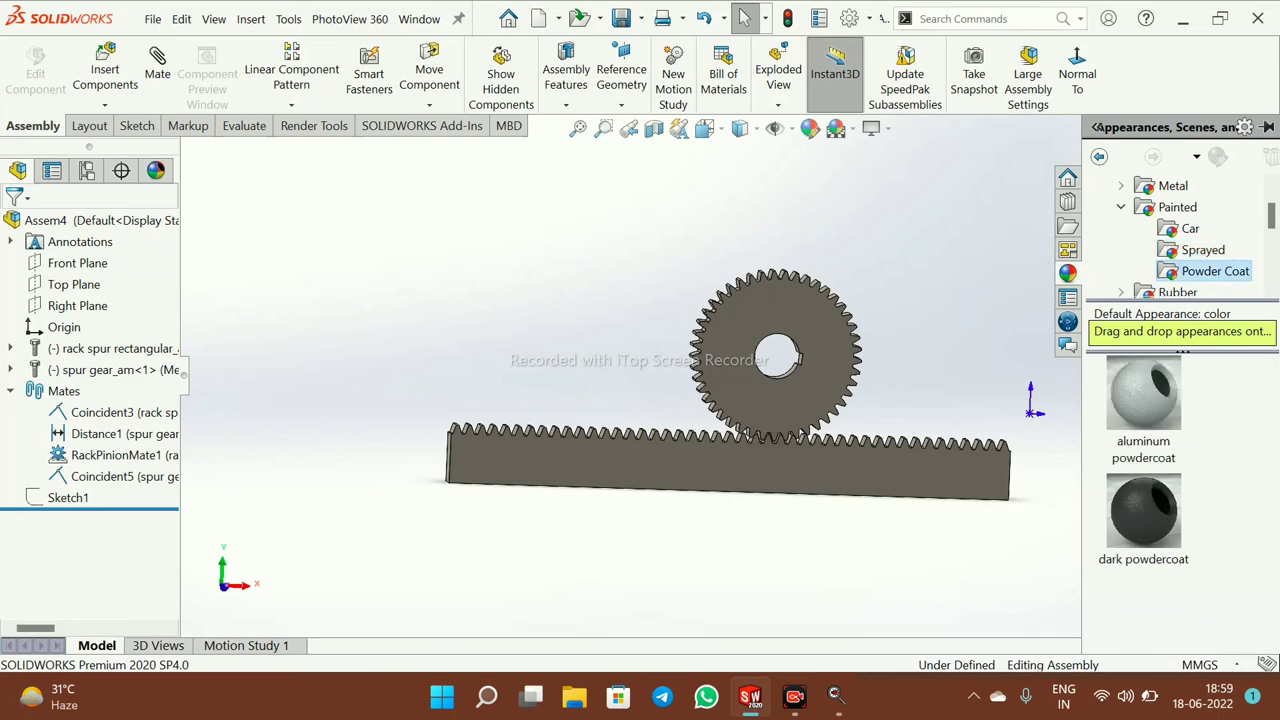
pyautogui.click(1202, 250)
pyautogui.moveTo(1143, 395)
pyautogui.mouseDown()
pyautogui.moveTo(1035, 453)
pyautogui.moveTo(790, 480)
pyautogui.mouseUp()
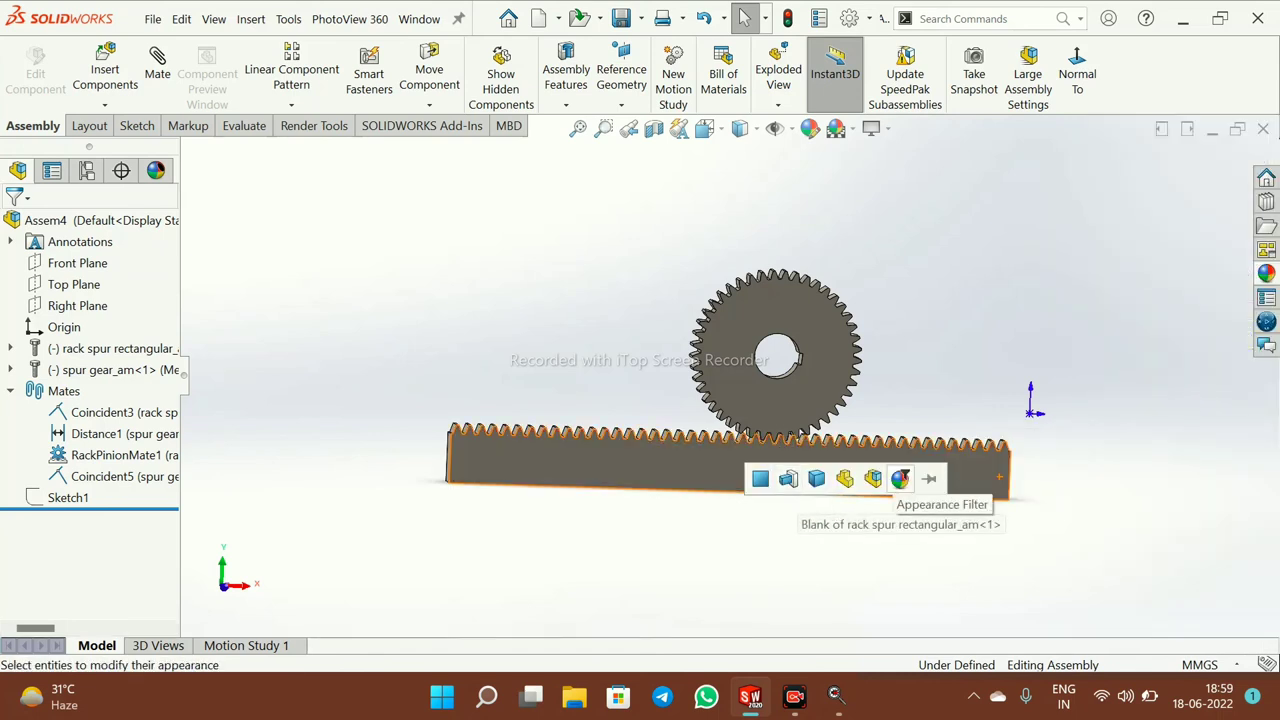
pyautogui.click(874, 480)
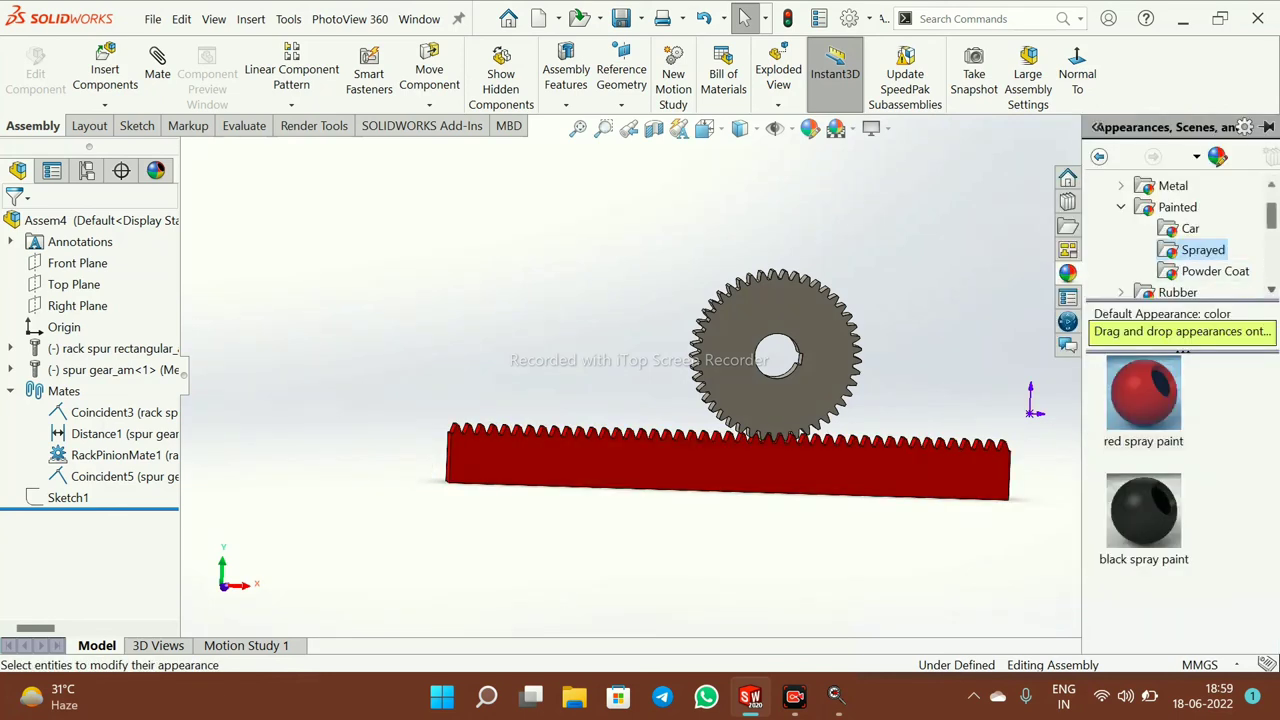
# Apply the Yellow Neon Tube appearance from the Lights appearances to the whole spur gear part
pyautogui.scroll(-2, 1190, 238)
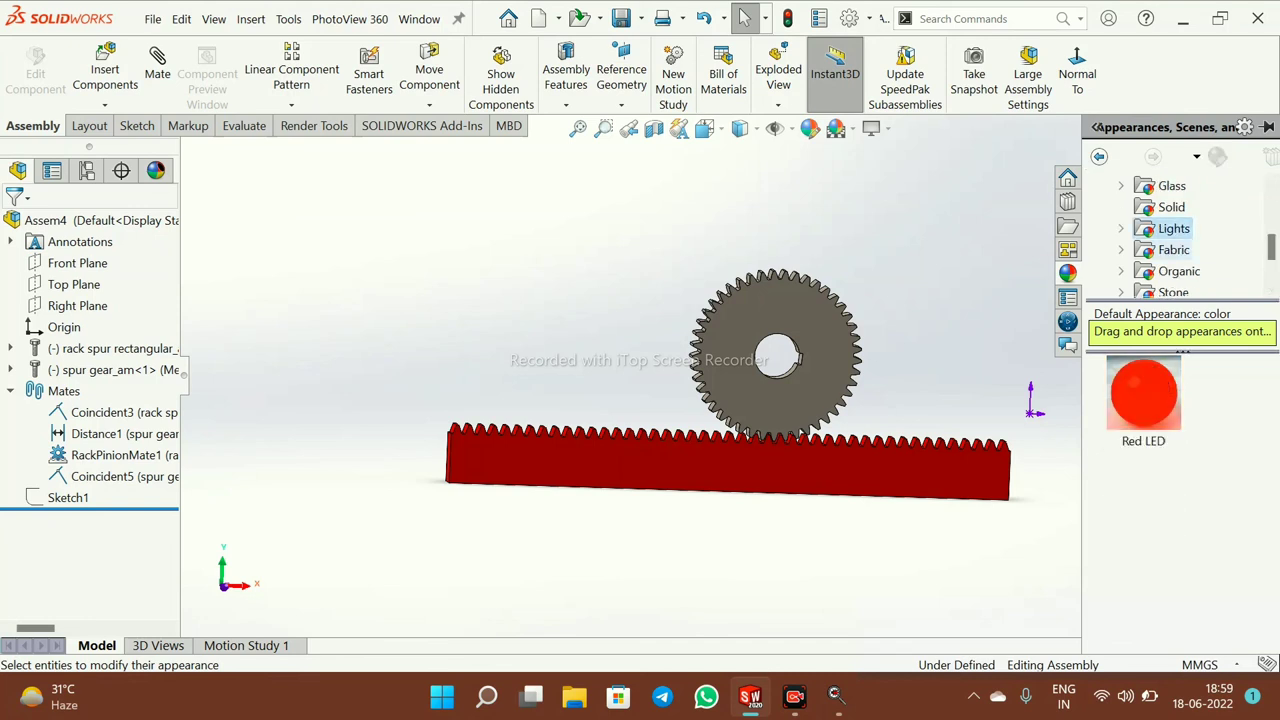
pyautogui.click(1121, 229)
pyautogui.click(1210, 229)
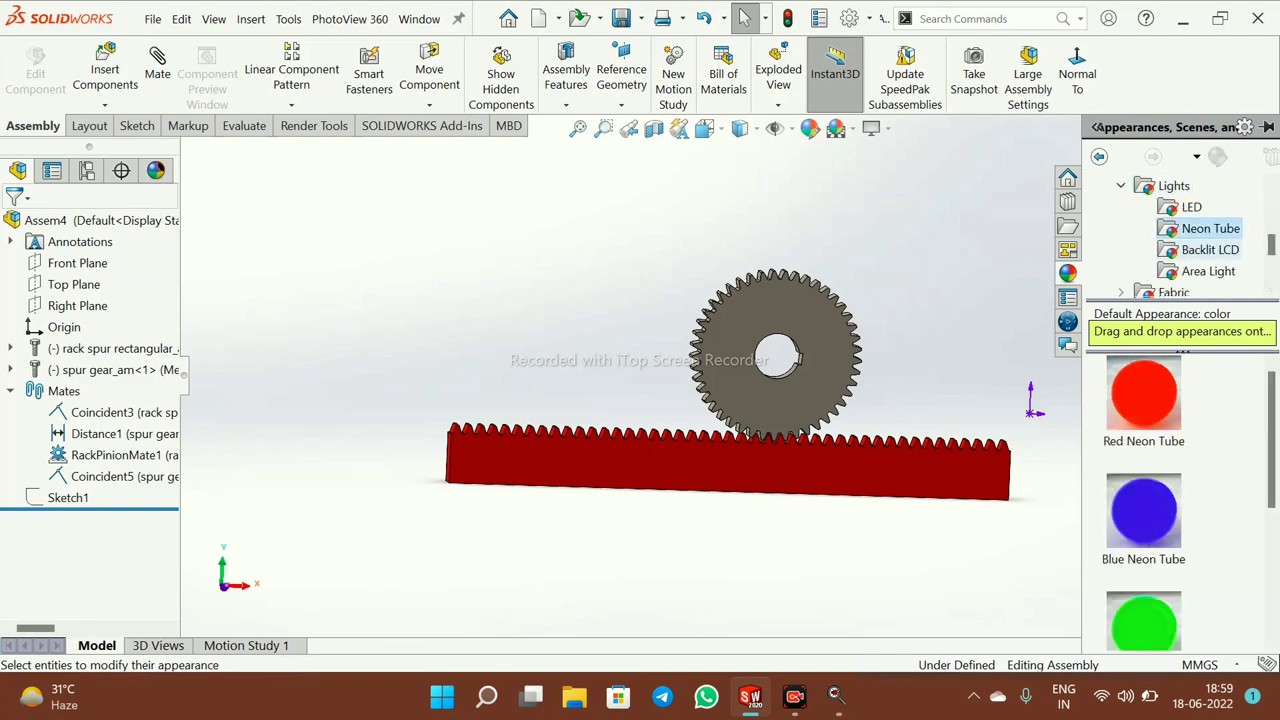
pyautogui.scroll(-3, 1143, 500)
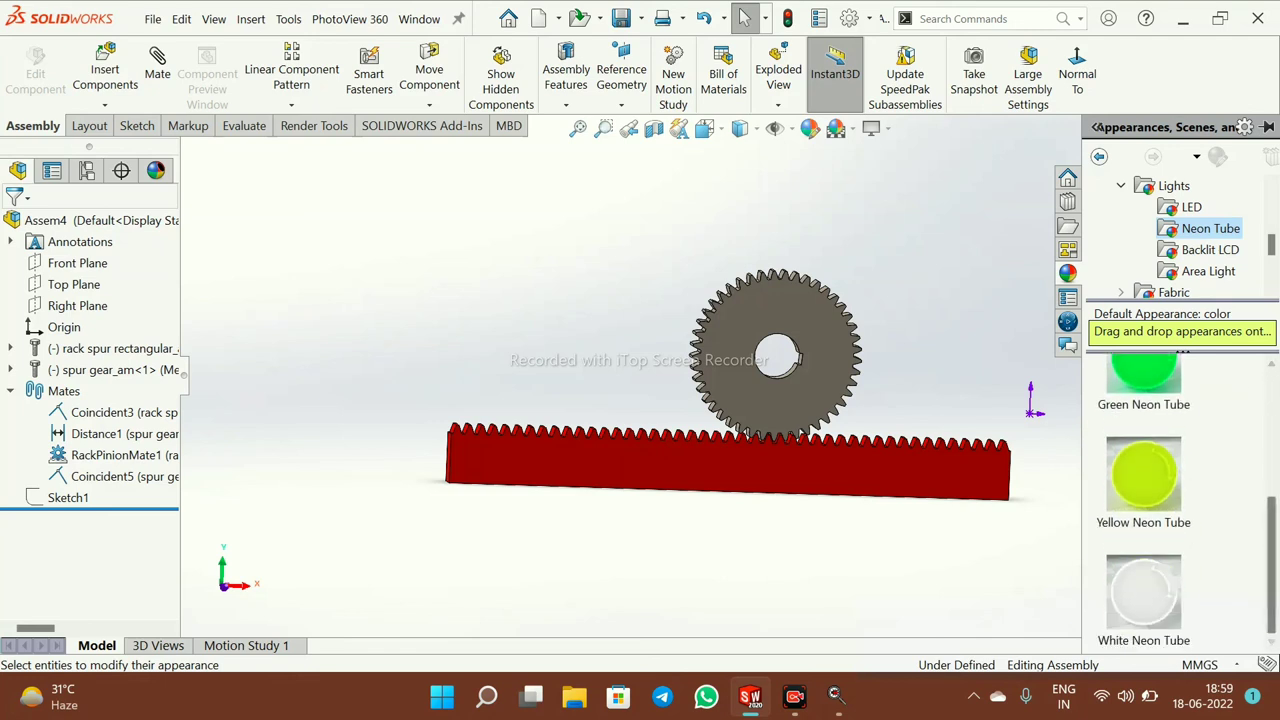
pyautogui.moveTo(1143, 475); pyautogui.dragTo(800, 400)
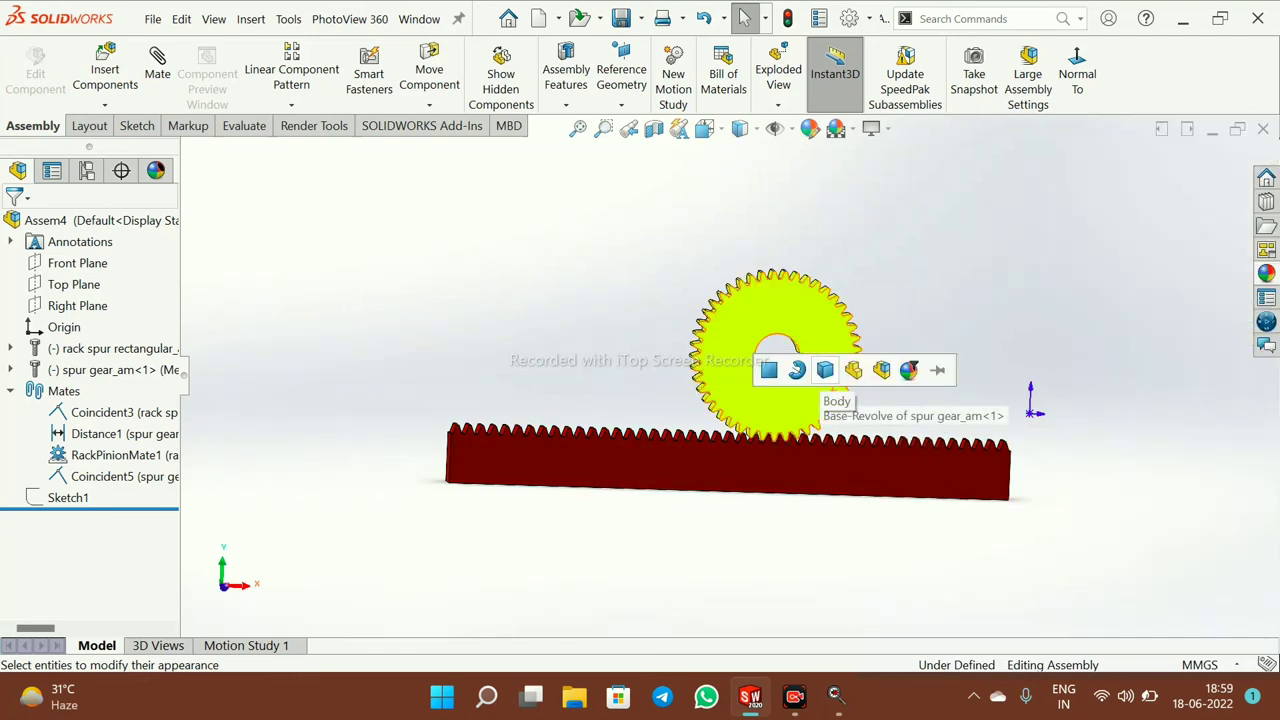
pyautogui.click(881, 370)
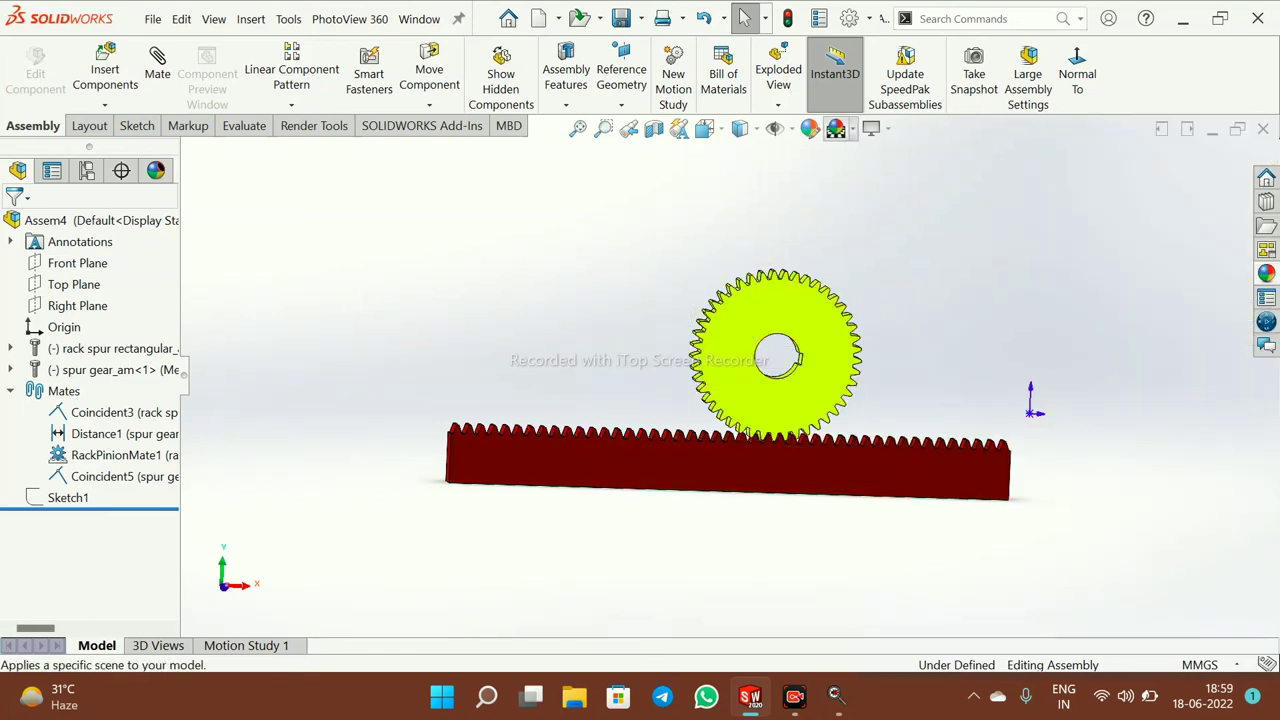
# Try the Cartoon display effect on the assembly in the front view and again from an angled view
pyautogui.click(874, 129)
pyautogui.click(913, 228)
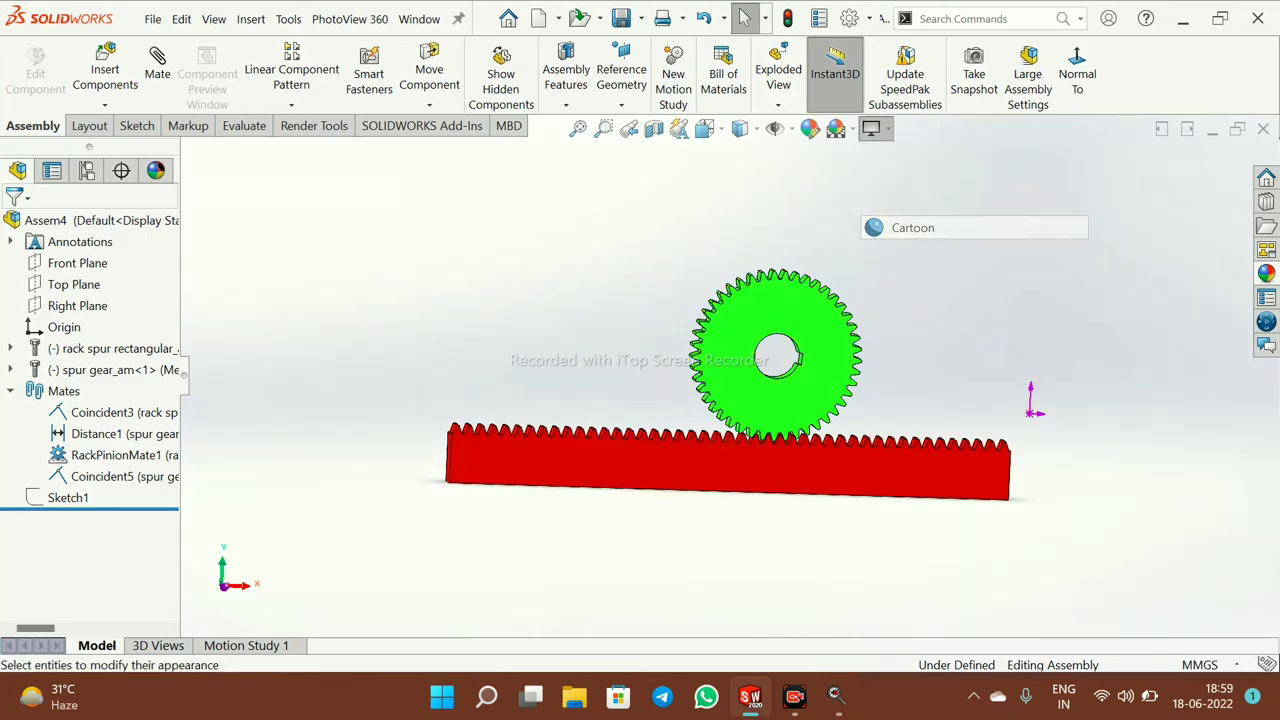
pyautogui.click(762, 366)
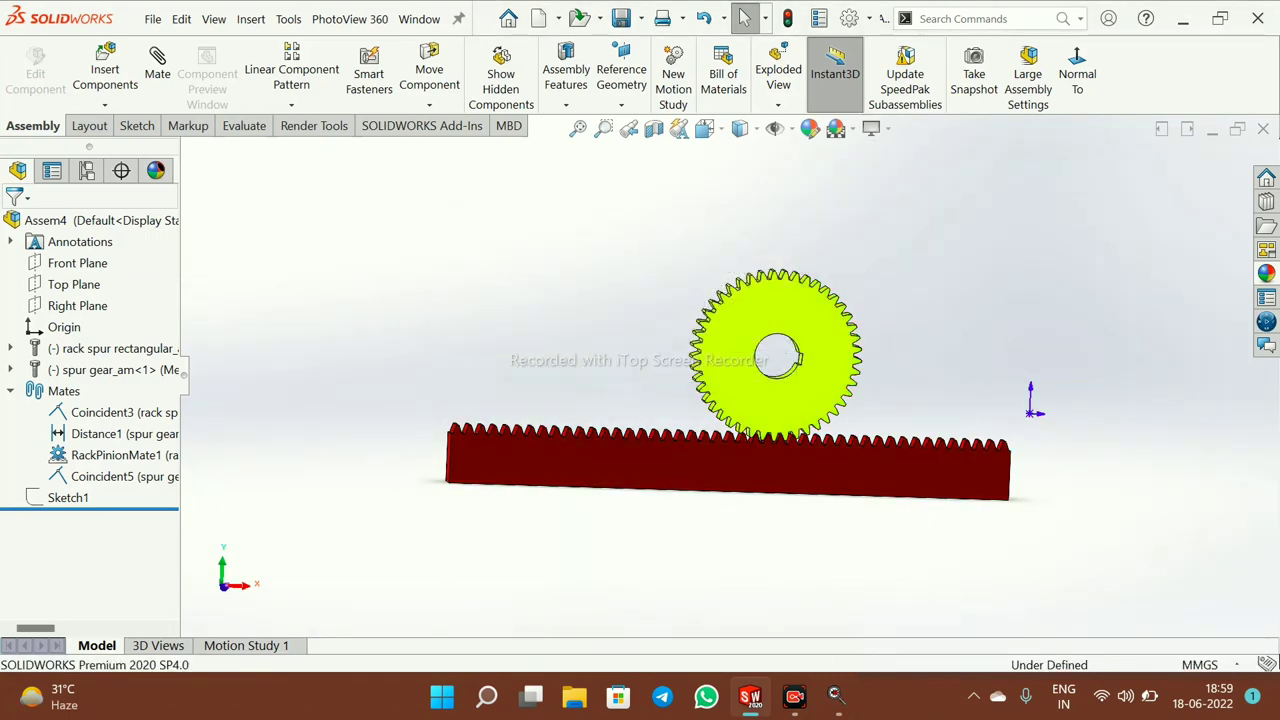
pyautogui.moveTo(762, 366); pyautogui.dragTo(860, 370, button='middle')
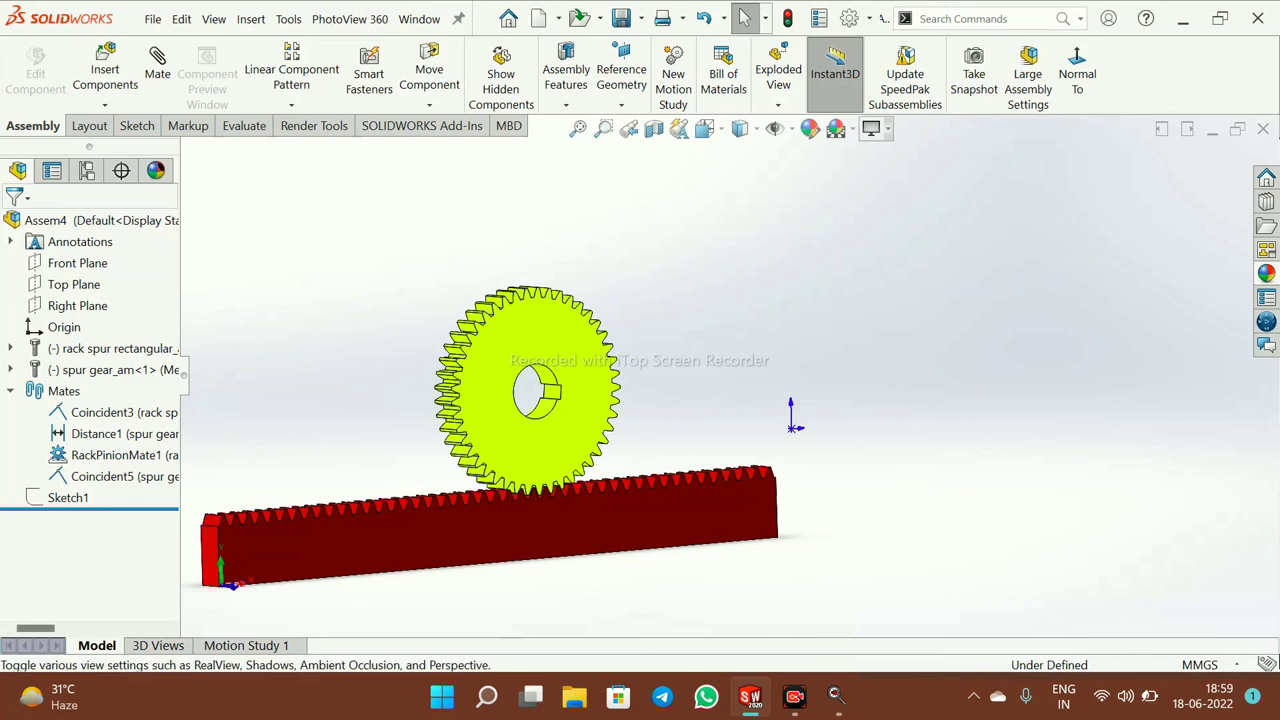
pyautogui.click(871, 128)
pyautogui.click(913, 227)
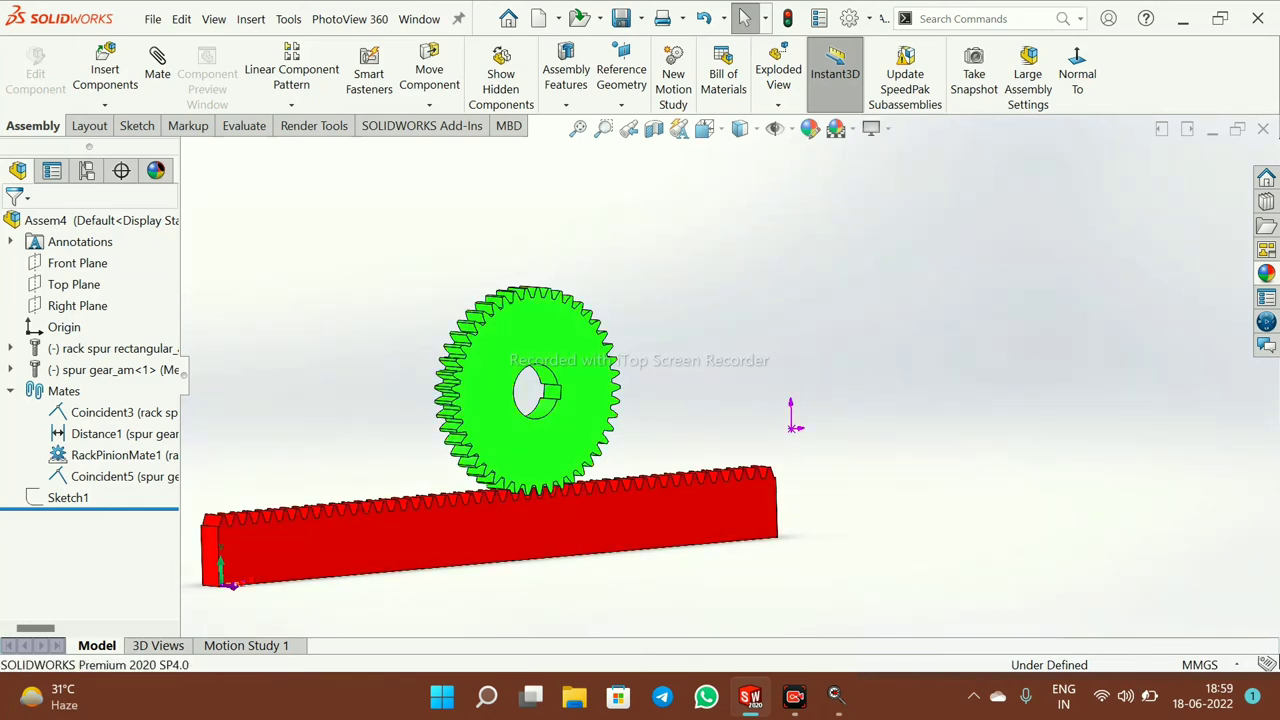
# Fit the assembly in view, move the rack along its length to check the gear's rotation, and clear the selection
pyautogui.click(578, 128)
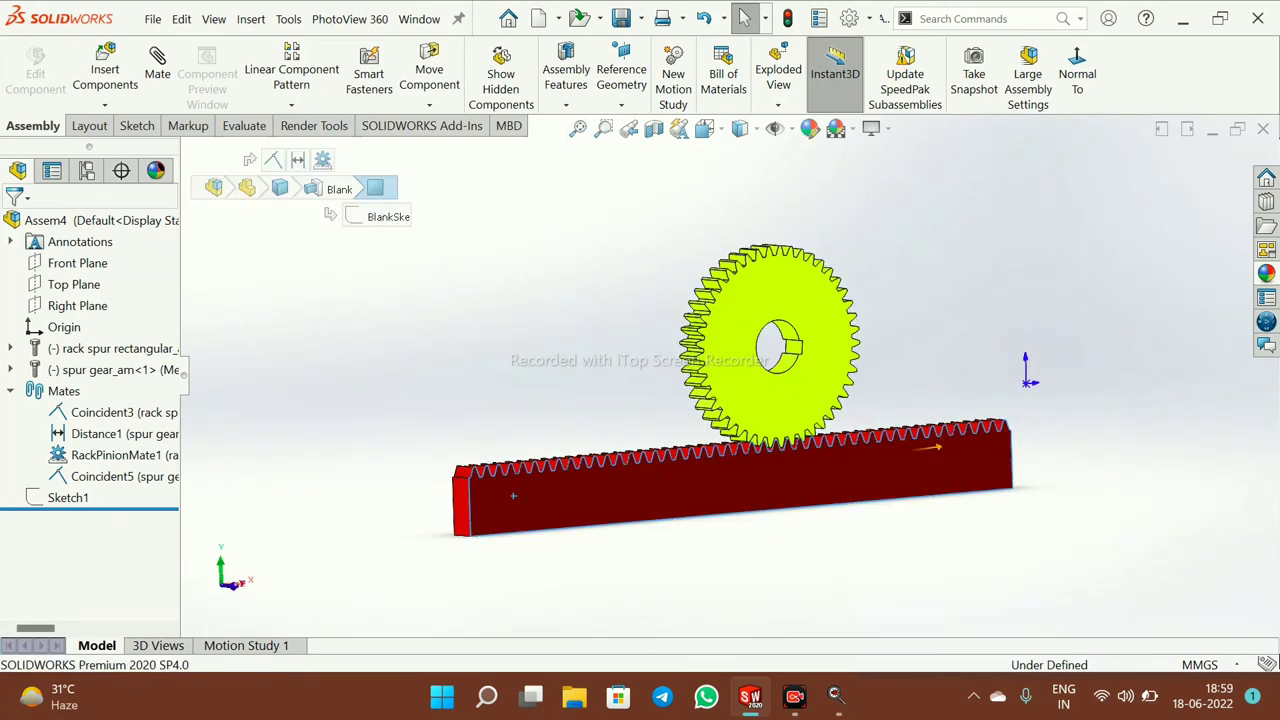
pyautogui.moveTo(513, 496)
pyautogui.mouseDown()
pyautogui.moveTo(583, 486)
pyautogui.moveTo(395, 508)
pyautogui.moveTo(549, 496)
pyautogui.moveTo(428, 502)
pyautogui.moveTo(545, 493)
pyautogui.moveTo(514, 495)
pyautogui.mouseUp()
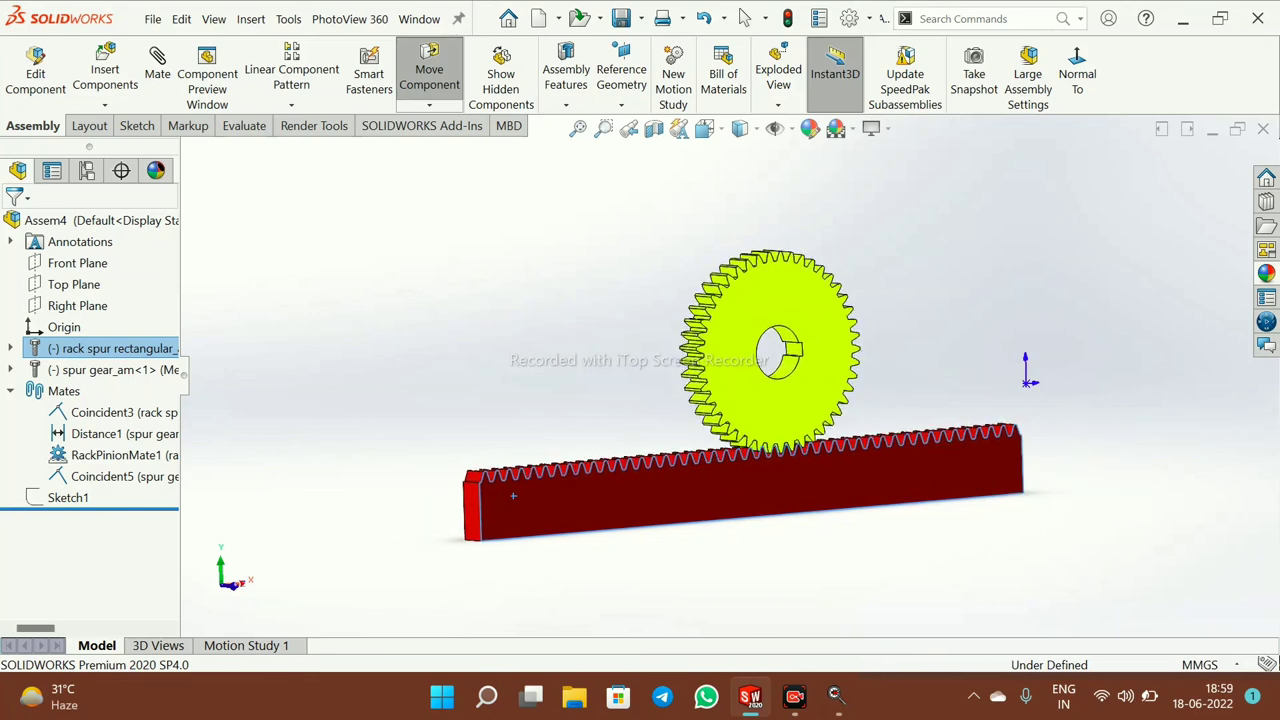
pyautogui.press('Escape')
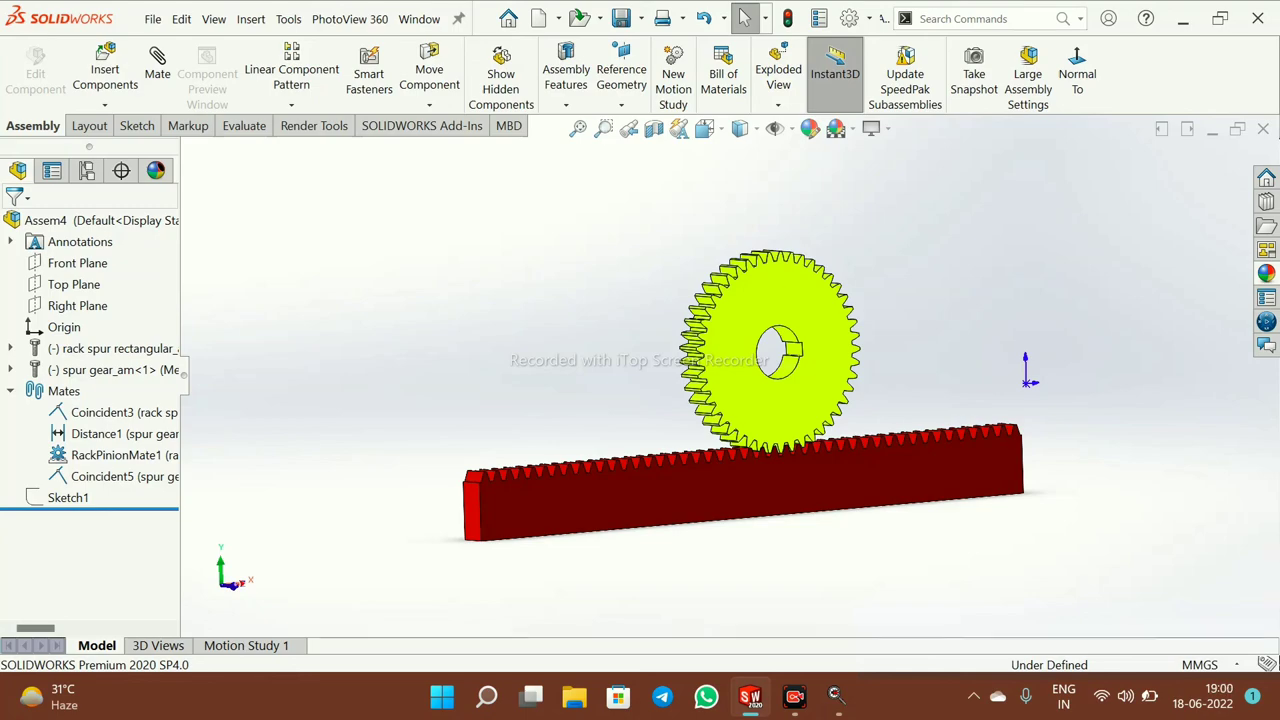